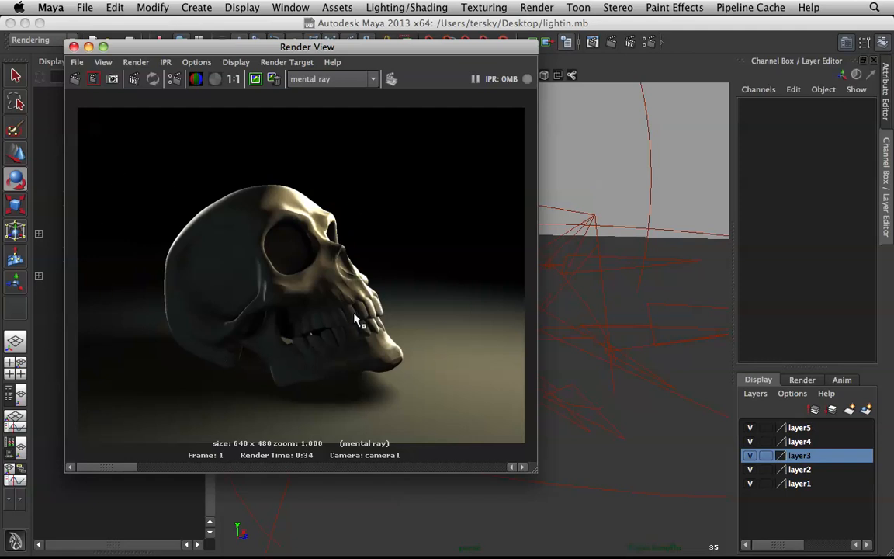
Step: Compare the rendered skull image with the lights, skull and ground plane in the 3D scene
{"action": "left_click_drag", "start_coordinate": [361, 53], "coordinate": [504, 424]}
{"action": "left_click_drag", "start_coordinate": [531, 354], "coordinate": [457, 254], "text": "alt"}
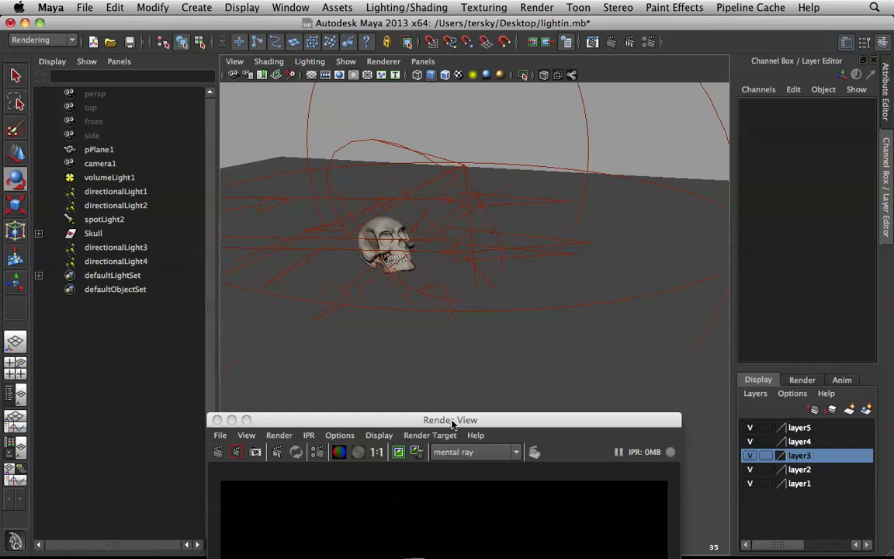
{"action": "left_click_drag", "start_coordinate": [453, 424], "coordinate": [536, 111]}
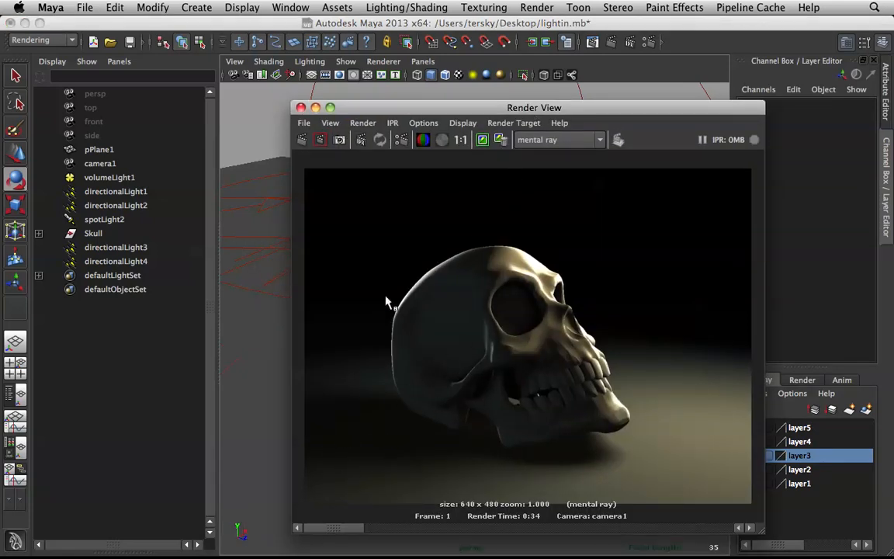
{"action": "left_click_drag", "start_coordinate": [389, 104], "coordinate": [566, 21]}
{"action": "middle_click_drag", "start_coordinate": [374, 211], "coordinate": [320, 256], "text": "alt"}
{"action": "left_click_drag", "start_coordinate": [369, 231], "coordinate": [388, 186], "text": "alt"}
{"action": "right_click_drag", "start_coordinate": [343, 240], "coordinate": [392, 240], "text": "alt"}
{"action": "middle_click_drag", "start_coordinate": [316, 265], "coordinate": [511, 299], "text": "alt"}
{"action": "right_click_drag", "start_coordinate": [385, 280], "coordinate": [423, 299], "text": "alt"}
{"action": "left_click_drag", "start_coordinate": [407, 309], "coordinate": [383, 301], "text": "alt"}
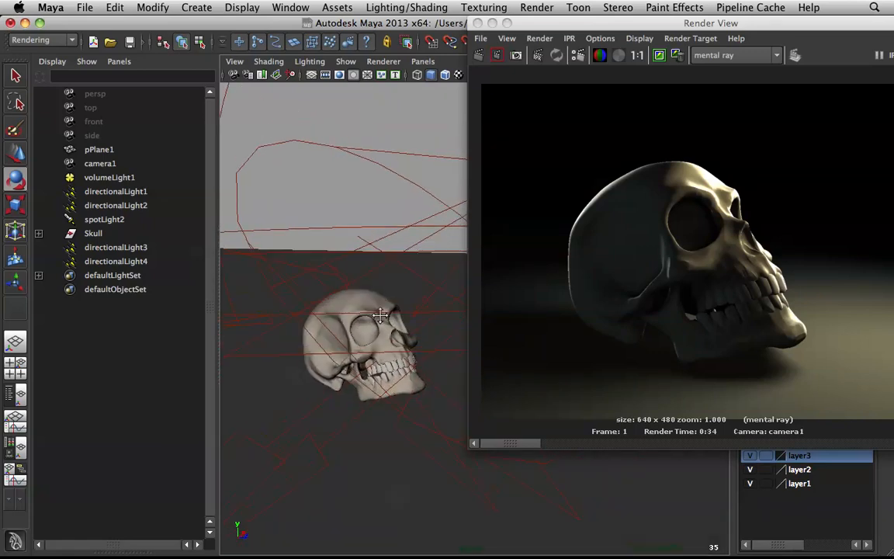
{"action": "scroll", "coordinate": [388, 285], "scroll_direction": "down", "scroll_amount": 3}
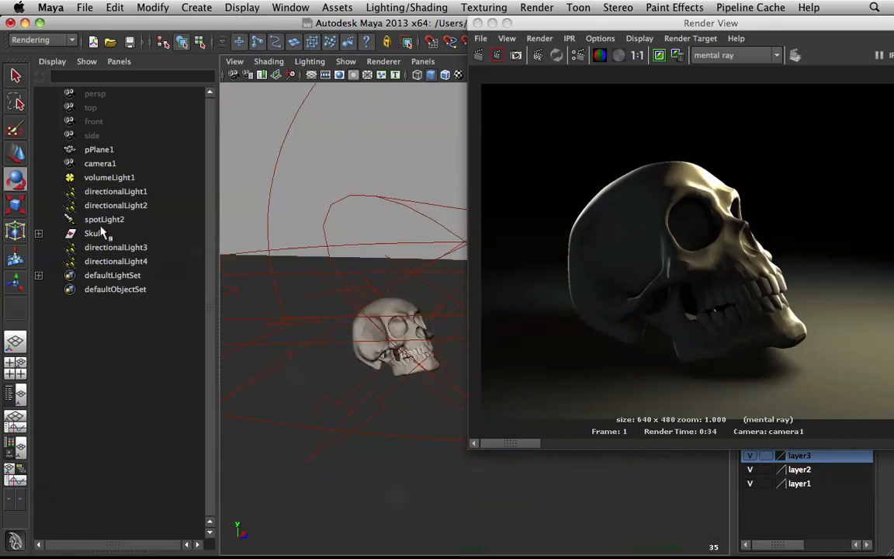
Step: Delete all the scene lights: directionalLight1 through directionalLight4, spotLight2 and volumeLight1
{"action": "left_click", "coordinate": [101, 262]}
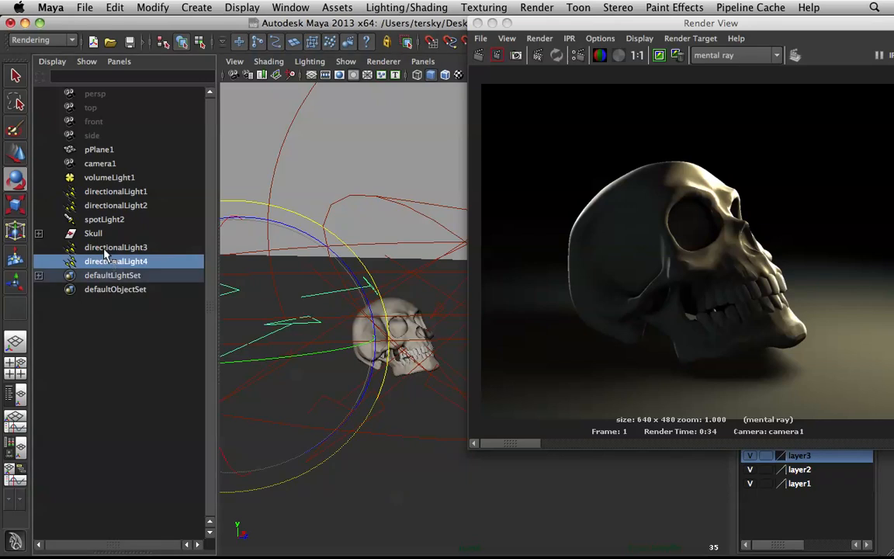
{"action": "left_click", "coordinate": [104, 250], "text": "ctrl"}
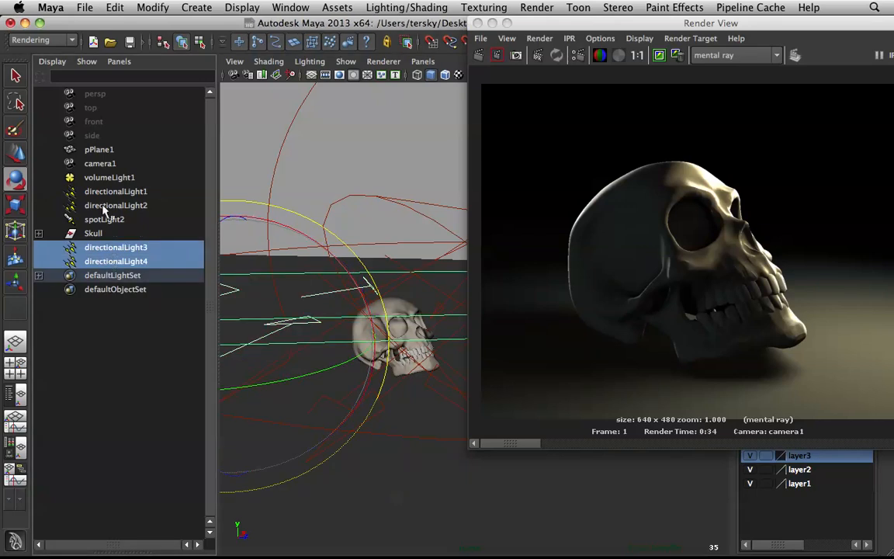
{"action": "left_click", "coordinate": [99, 221], "text": "ctrl"}
{"action": "left_click", "coordinate": [99, 205], "text": "ctrl"}
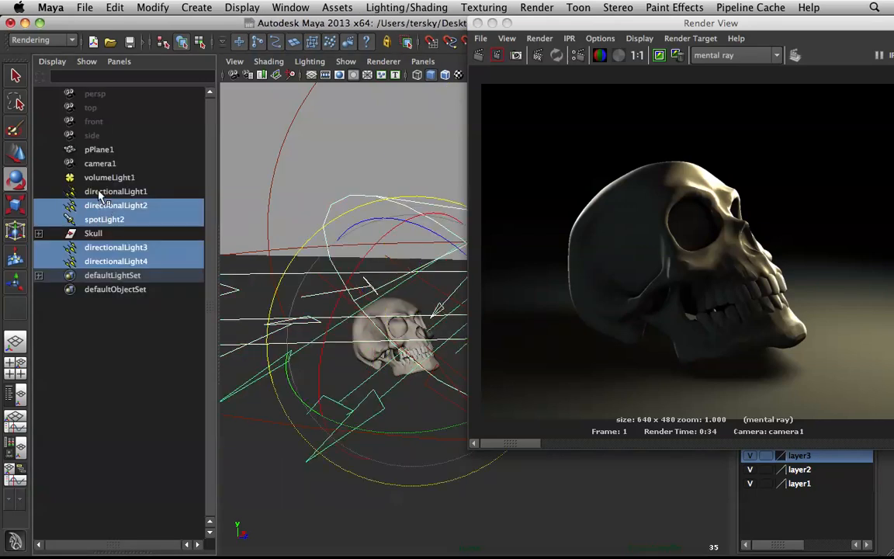
{"action": "left_click", "coordinate": [99, 192], "text": "ctrl"}
{"action": "left_click", "coordinate": [99, 178], "text": "ctrl"}
{"action": "key", "text": "Delete"}
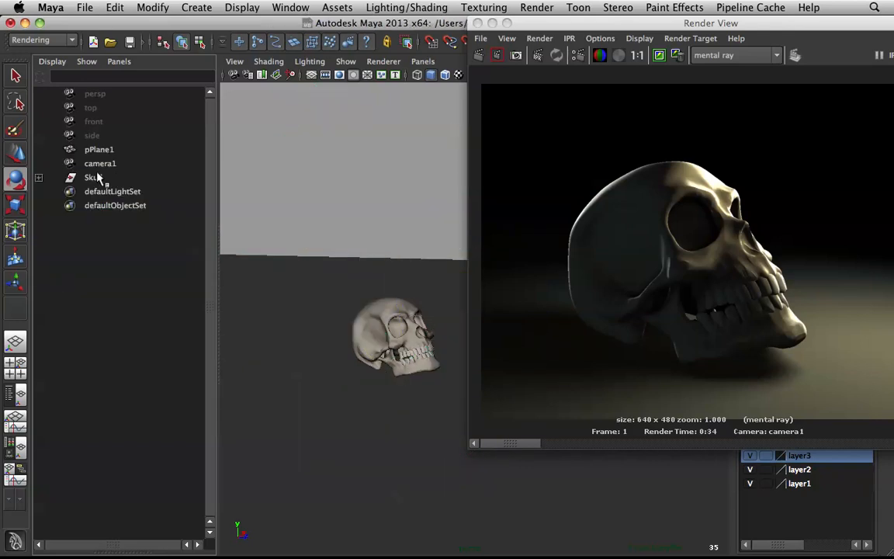
Step: Reorder pPlane1 in the scene hierarchy so it sits between camera1 and Skull, and clear the selection
{"action": "left_click", "coordinate": [85, 178]}
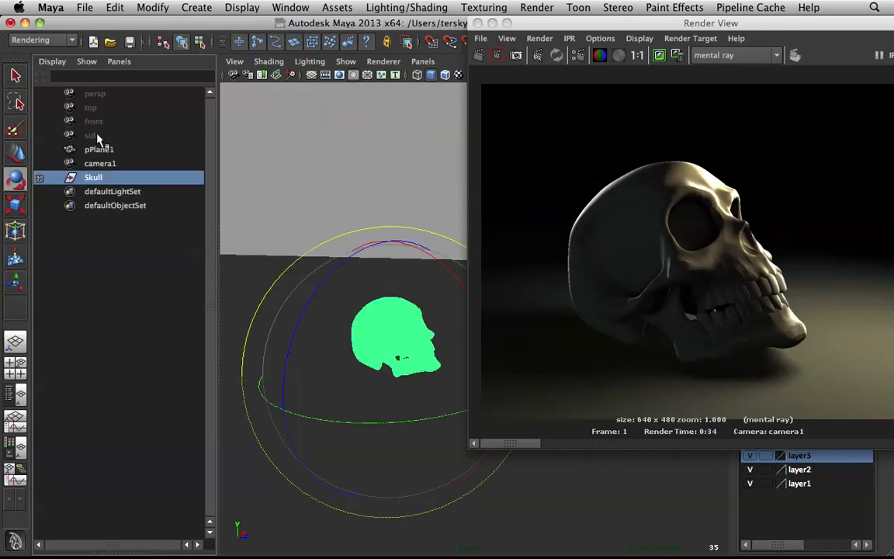
{"action": "left_click", "coordinate": [95, 151]}
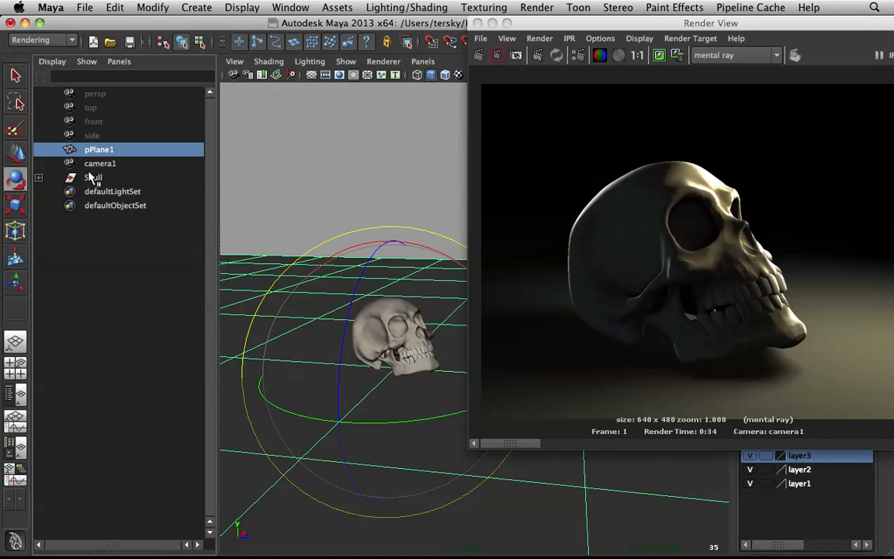
{"action": "middle_click_drag", "start_coordinate": [92, 178], "coordinate": [89, 175]}
{"action": "left_click", "coordinate": [425, 299]}
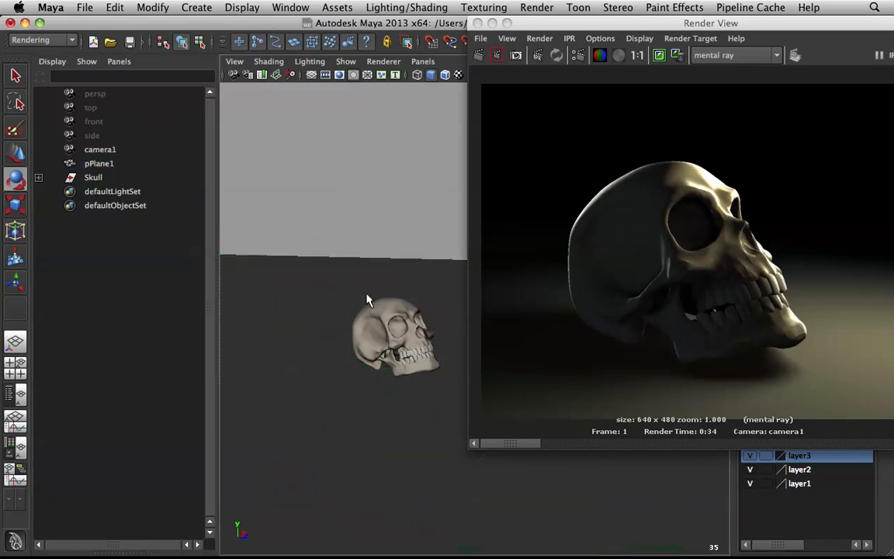
Step: Check the remaining scene objects by selecting Skull and pPlane1 in turn, and deselect them
{"action": "left_click_drag", "start_coordinate": [364, 248], "coordinate": [380, 250], "text": "alt"}
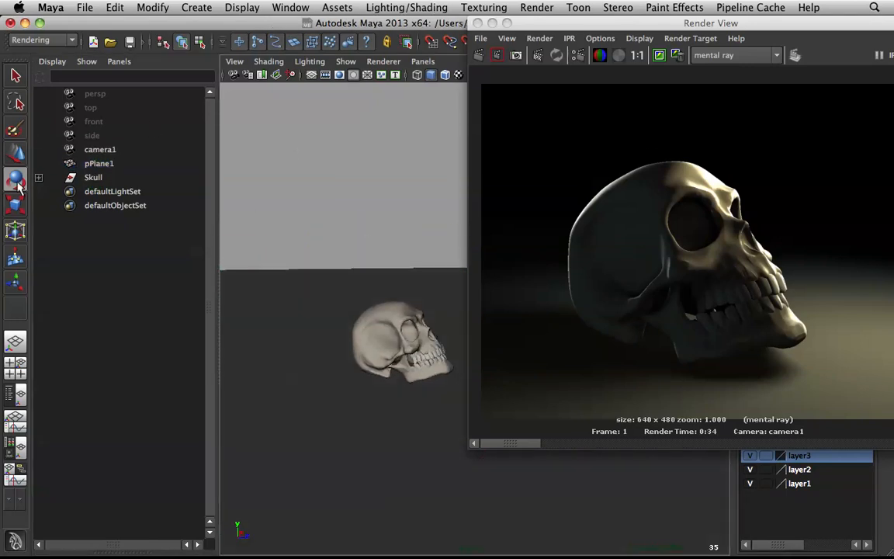
{"action": "left_click", "coordinate": [97, 178]}
{"action": "left_click", "coordinate": [95, 164]}
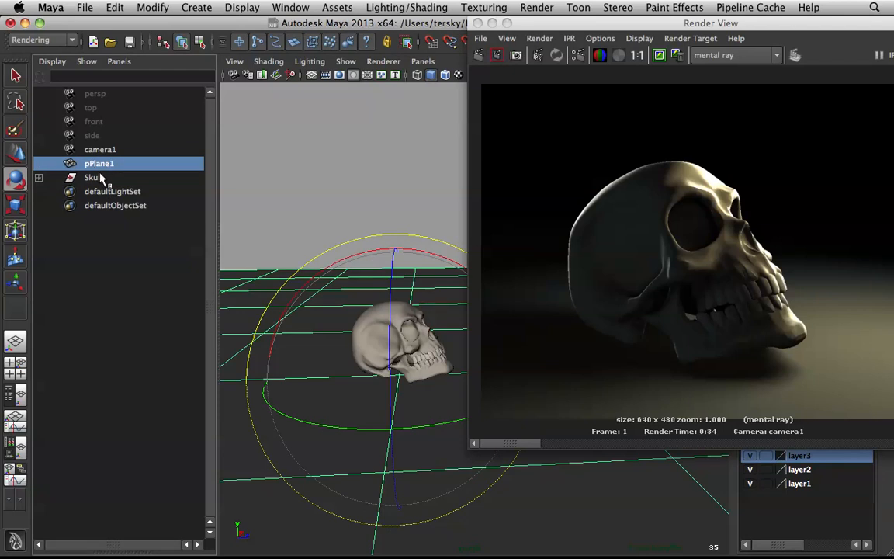
{"action": "left_click", "coordinate": [100, 178]}
{"action": "left_click", "coordinate": [373, 112]}
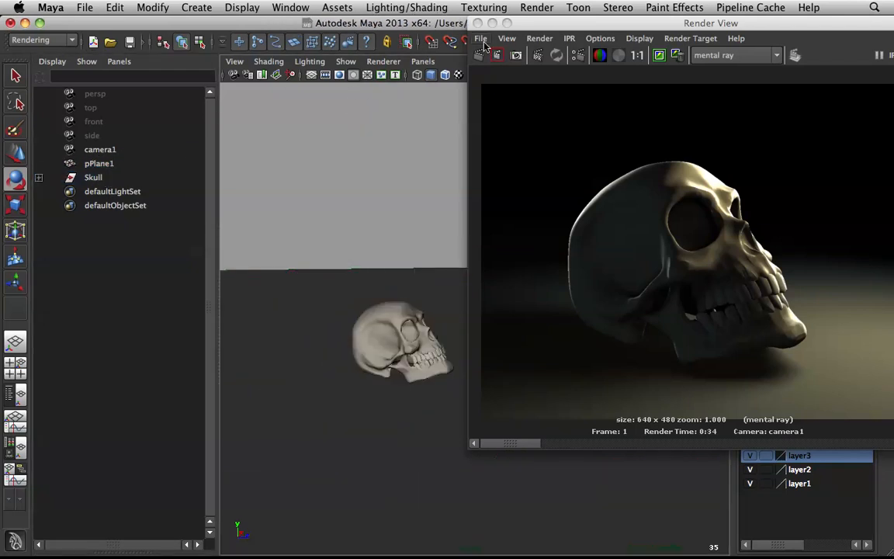
Step: Compare the current skull render with the stored one at the end of the image history, and minimize the render window
{"action": "left_click_drag", "start_coordinate": [528, 23], "coordinate": [79, 22]}
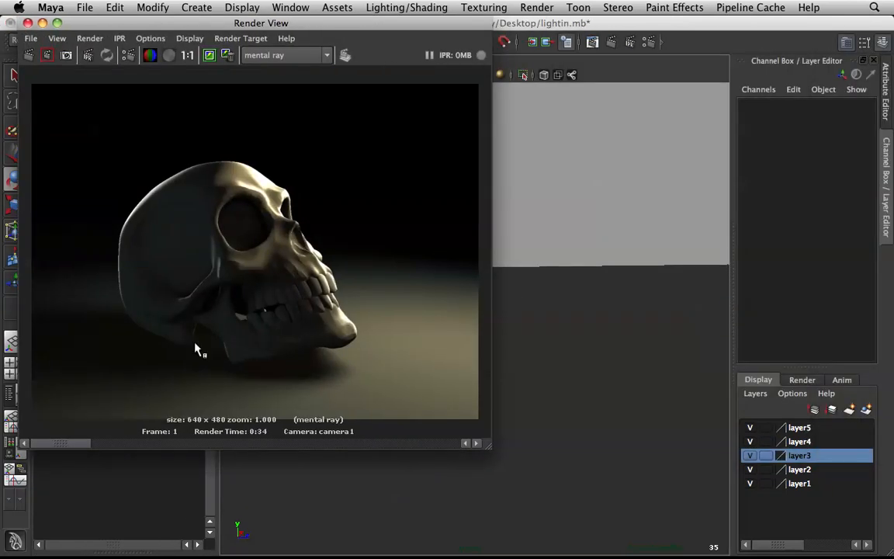
{"action": "left_click_drag", "start_coordinate": [82, 443], "coordinate": [479, 448]}
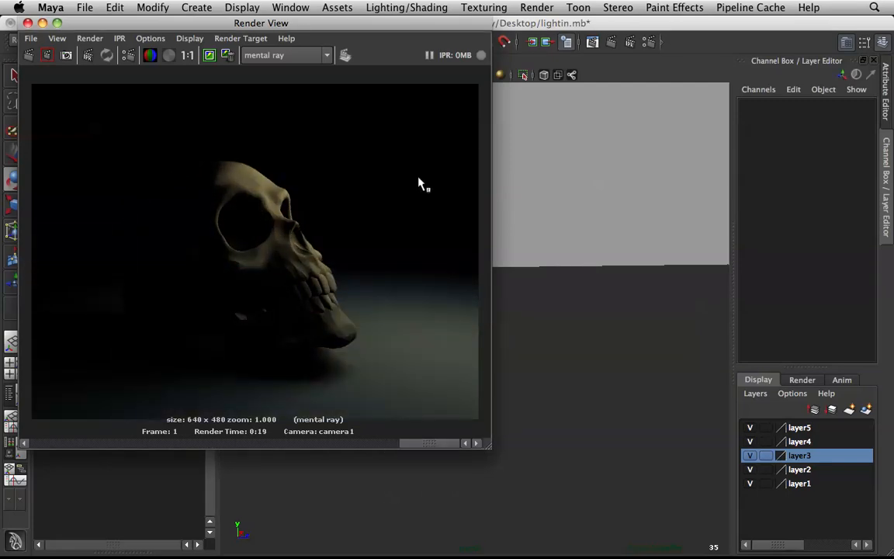
{"action": "left_click", "coordinate": [43, 23]}
Step: Delete all five display layers, from layer5 down to layer1
{"action": "left_click_drag", "start_coordinate": [357, 261], "coordinate": [529, 264], "text": "alt"}
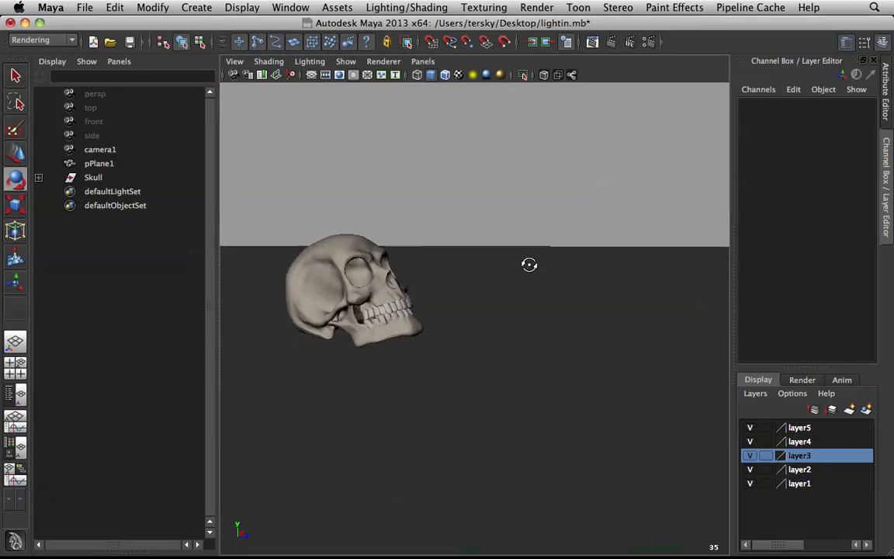
{"action": "left_click", "coordinate": [800, 427]}
{"action": "right_click", "coordinate": [801, 430]}
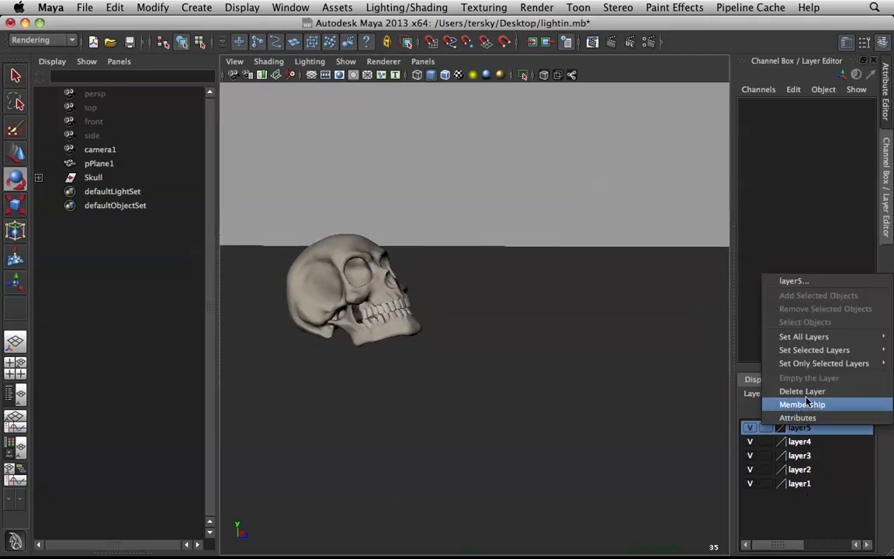
{"action": "left_click", "coordinate": [784, 406]}
{"action": "right_click", "coordinate": [807, 428]}
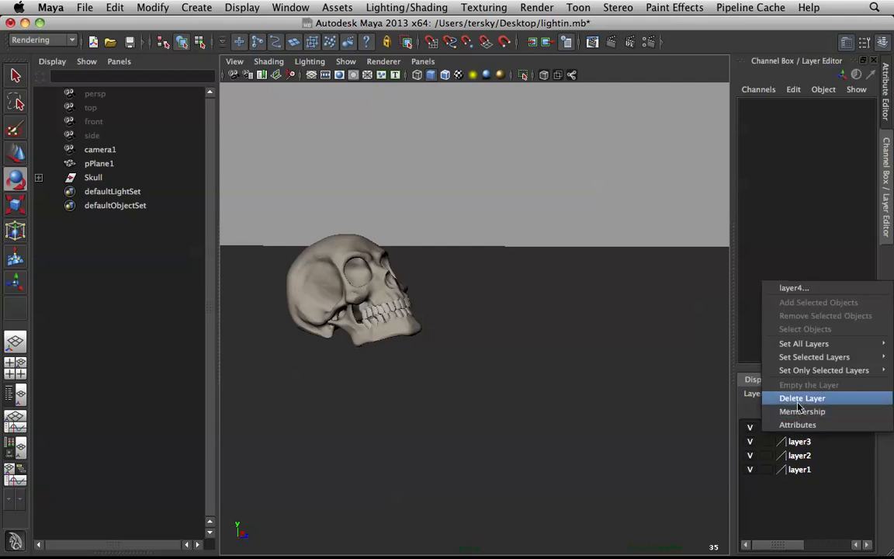
{"action": "left_click", "coordinate": [796, 397]}
{"action": "right_click", "coordinate": [802, 429]}
{"action": "left_click", "coordinate": [800, 391]}
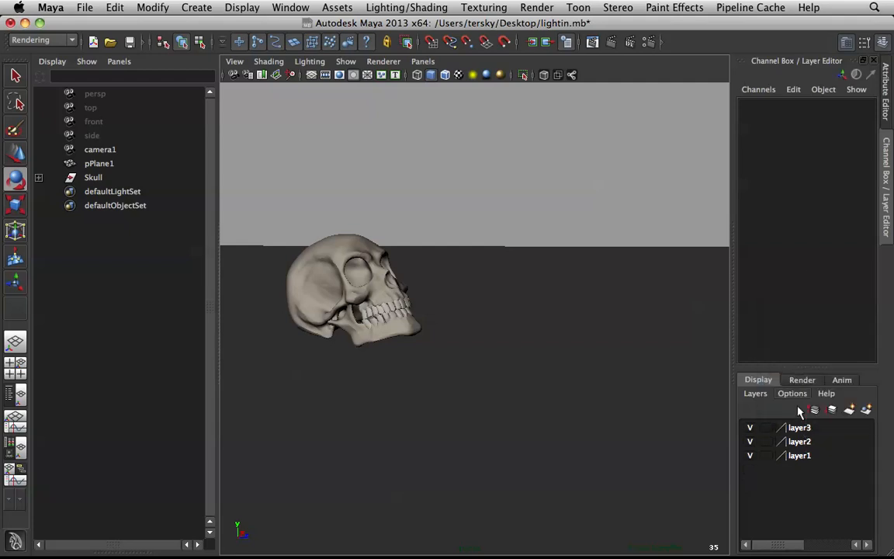
{"action": "right_click", "coordinate": [796, 436]}
{"action": "left_click", "coordinate": [800, 397]}
{"action": "right_click", "coordinate": [798, 431]}
{"action": "left_click", "coordinate": [800, 392]}
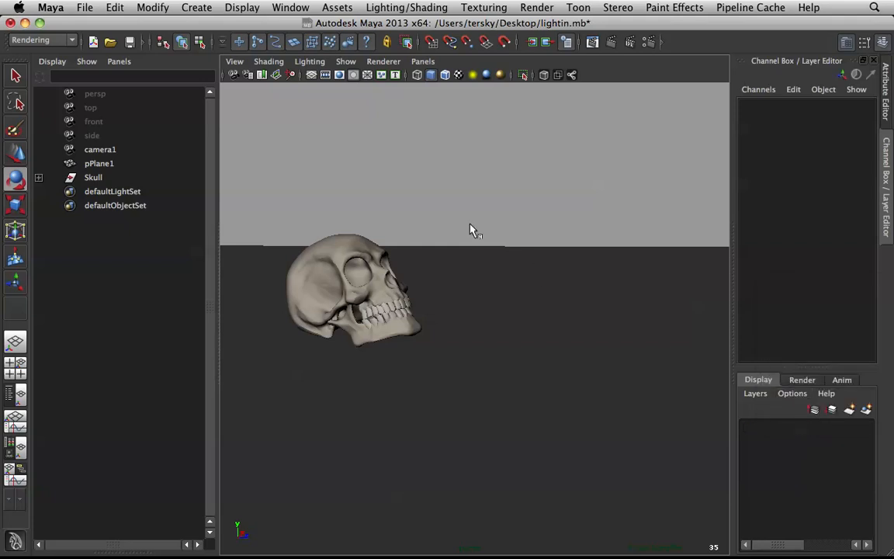
Step: Switch the viewport lighting to use all scene lights and inspect the skull
{"action": "mouse_move", "coordinate": [412, 237]}
{"action": "left_mouse_down", "text": "alt"}
{"action": "mouse_move", "coordinate": [501, 243]}
{"action": "mouse_move", "coordinate": [473, 248]}
{"action": "mouse_move", "coordinate": [475, 233]}
{"action": "left_mouse_up", "text": "alt"}
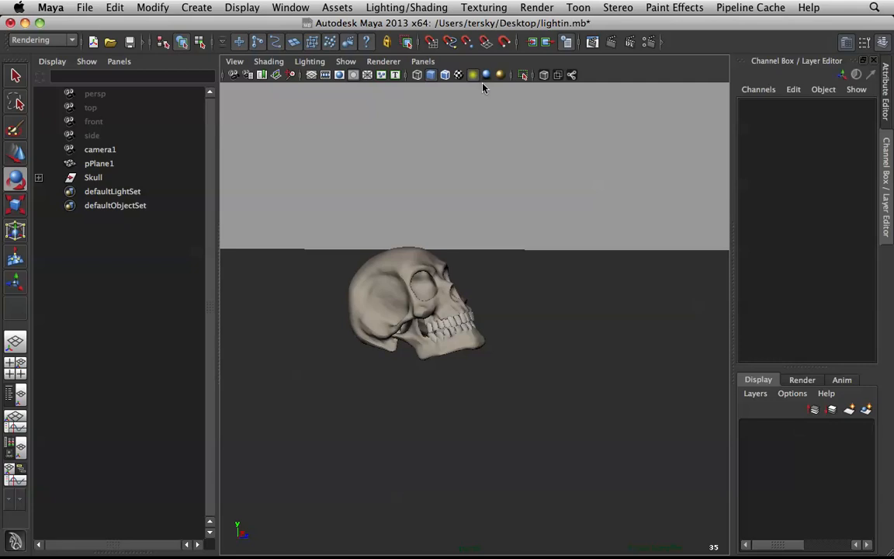
{"action": "left_click", "coordinate": [486, 75]}
{"action": "left_click_drag", "start_coordinate": [498, 199], "coordinate": [528, 195], "text": "alt"}
Step: Enable the default material for shading all objects in the perspective view
{"action": "left_click", "coordinate": [269, 63]}
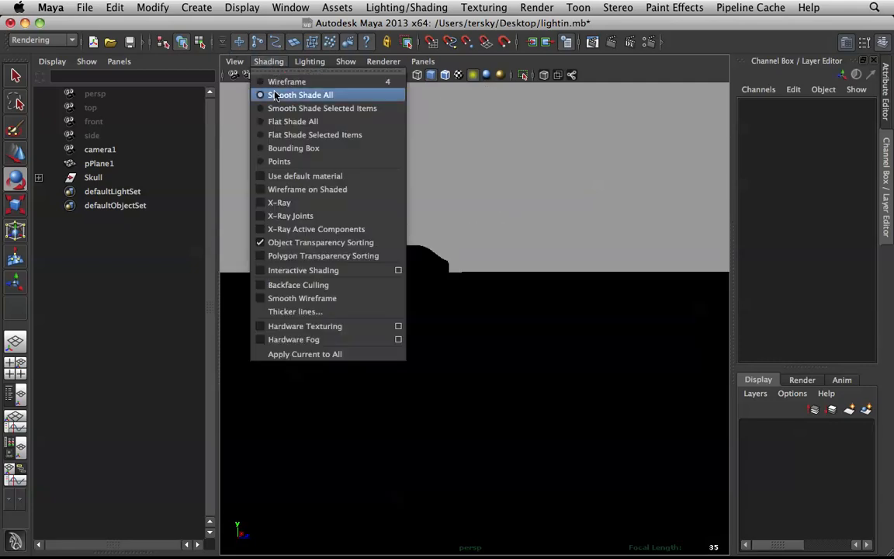
{"action": "left_click", "coordinate": [261, 177]}
{"action": "left_click_drag", "start_coordinate": [560, 207], "coordinate": [493, 157], "text": "alt"}
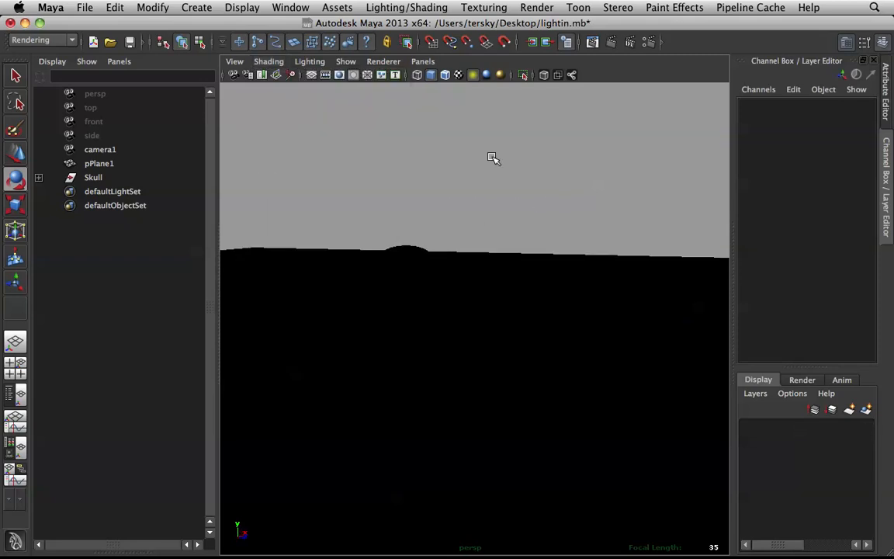
Step: Toggle the viewport between default lighting and all scene lights to compare the skull's display, ending on default lighting
{"action": "left_click", "coordinate": [472, 73]}
{"action": "left_click_drag", "start_coordinate": [485, 300], "coordinate": [485, 242], "text": "alt"}
{"action": "right_click_drag", "start_coordinate": [505, 283], "coordinate": [535, 326], "text": "alt"}
{"action": "left_click_drag", "start_coordinate": [523, 325], "coordinate": [531, 291], "text": "alt"}
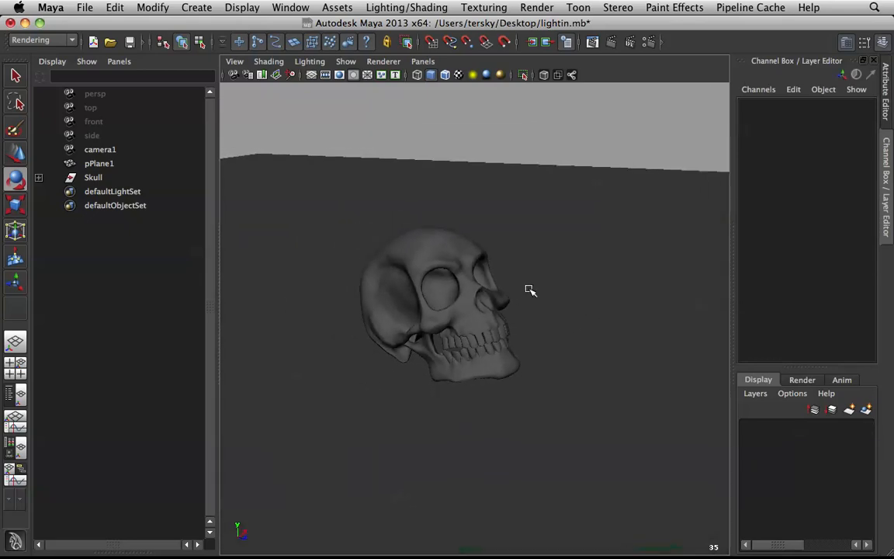
{"action": "left_click", "coordinate": [473, 75]}
{"action": "middle_click_drag", "start_coordinate": [493, 178], "coordinate": [523, 222], "text": "alt"}
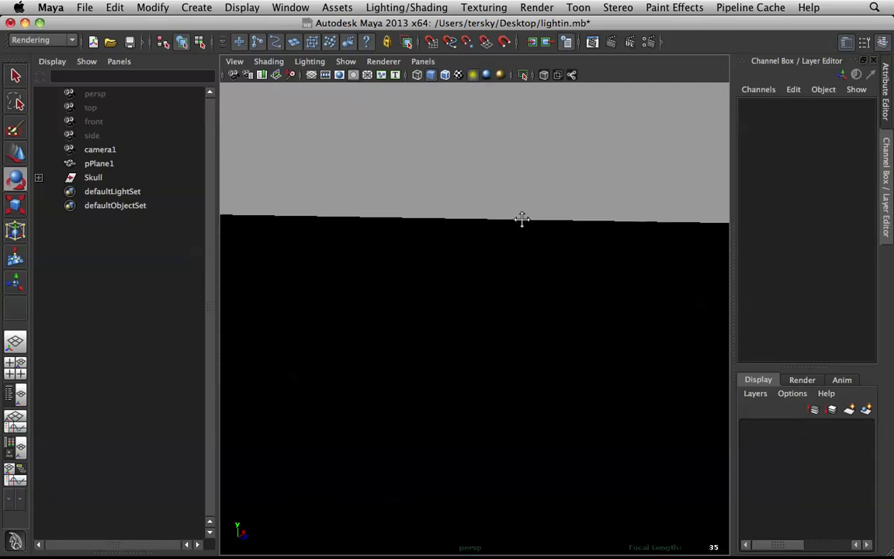
{"action": "left_click", "coordinate": [473, 74]}
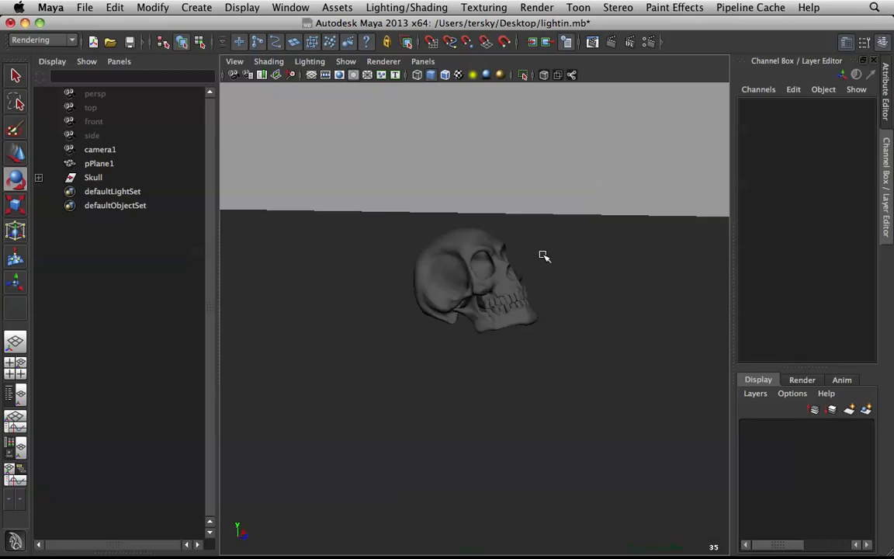
Step: Examine the material attributes of the skull (mia_material_x_passes1) and the ground plane (mia_material_x_passes3), and clear the selection
{"action": "left_click", "coordinate": [469, 267]}
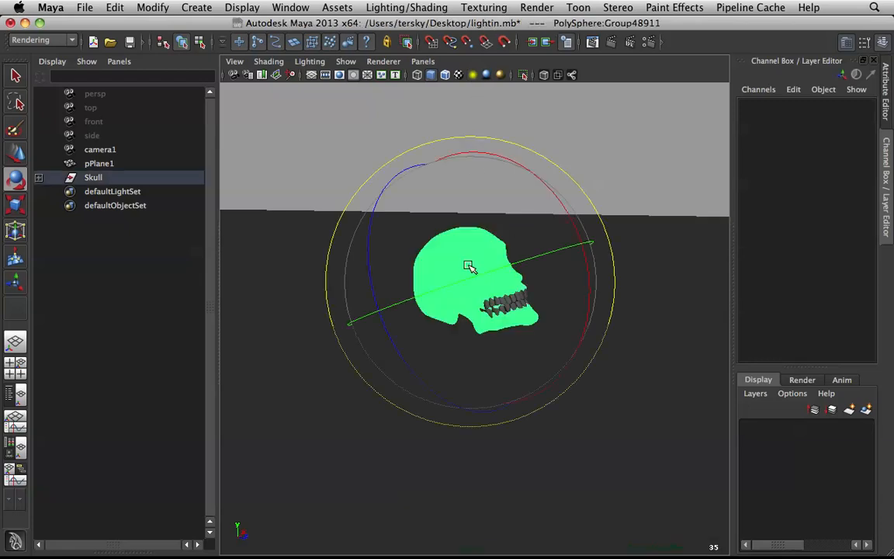
{"action": "left_click", "coordinate": [887, 85]}
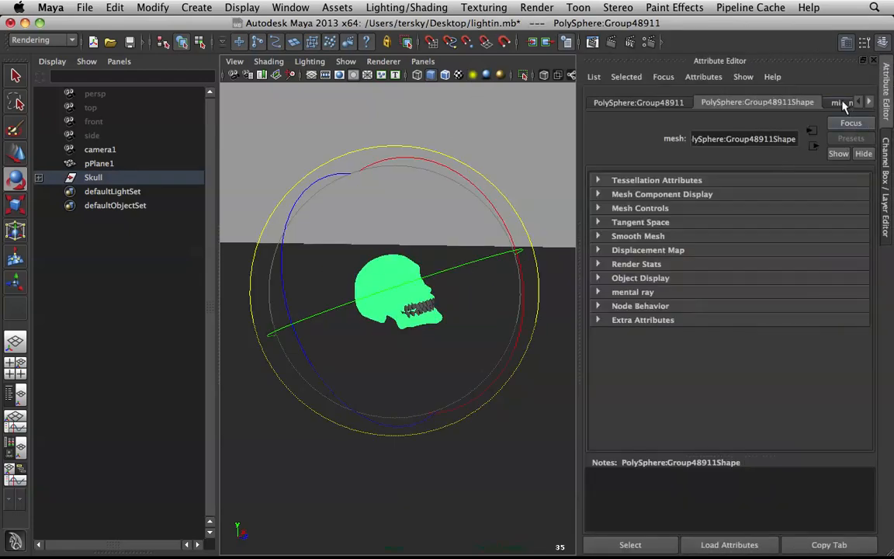
{"action": "left_click", "coordinate": [843, 103]}
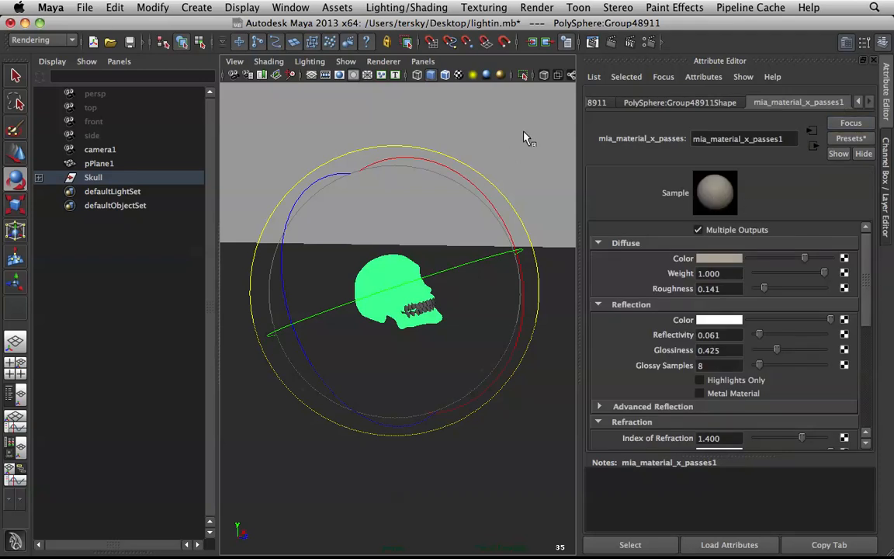
{"action": "left_click", "coordinate": [562, 375]}
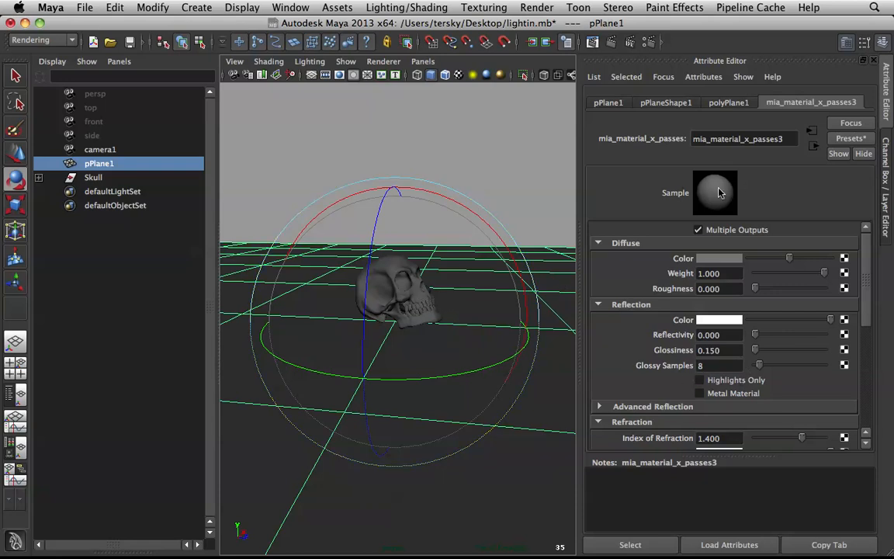
{"action": "left_click", "coordinate": [373, 264]}
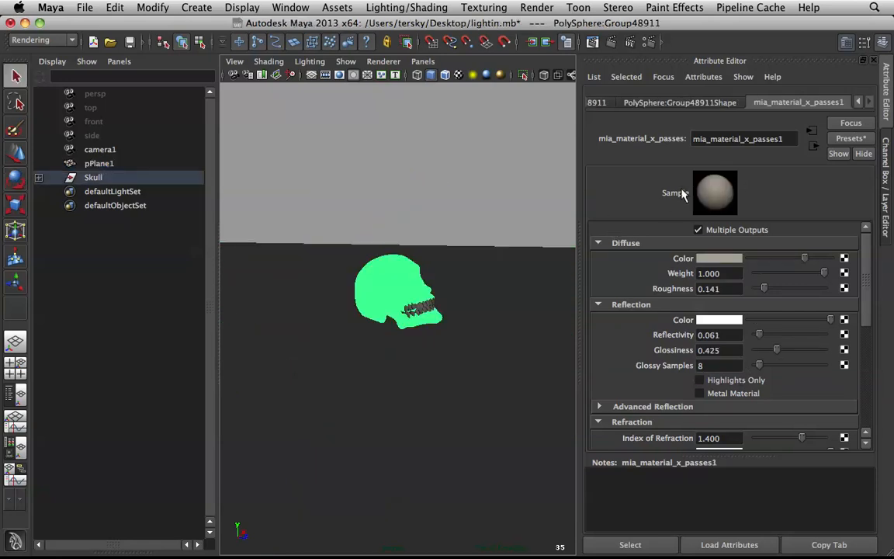
{"action": "left_click", "coordinate": [505, 192]}
{"action": "scroll", "coordinate": [513, 235], "scroll_direction": "up", "scroll_amount": 5}
{"action": "left_click_drag", "start_coordinate": [503, 253], "coordinate": [472, 271], "text": "alt"}
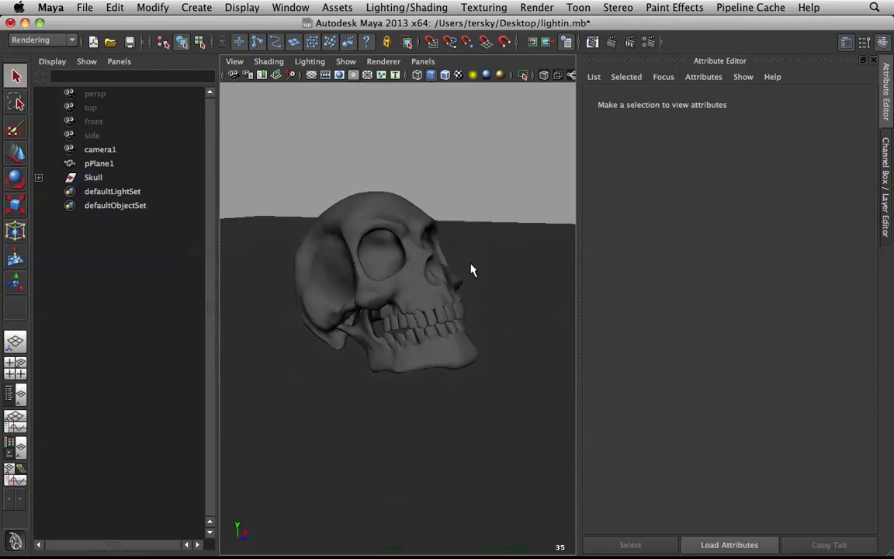
{"action": "mouse_move", "coordinate": [431, 243]}
{"action": "left_mouse_down", "text": "alt"}
{"action": "mouse_move", "coordinate": [499, 254]}
{"action": "mouse_move", "coordinate": [423, 229]}
{"action": "left_mouse_up", "text": "alt"}
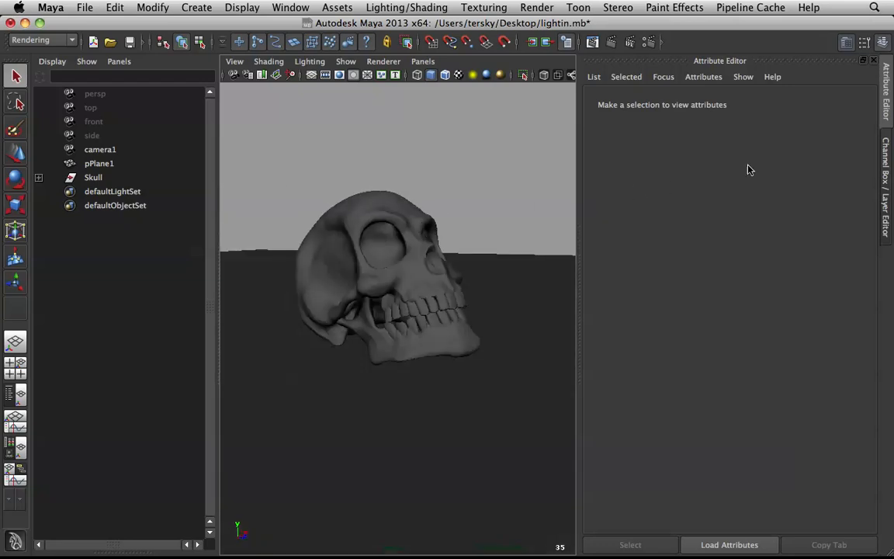
Step: Change the layout to a single perspective view without the object list, with the Attribute Editor kept open
{"action": "left_click", "coordinate": [886, 146]}
{"action": "left_click", "coordinate": [889, 114]}
{"action": "left_click", "coordinate": [886, 181]}
{"action": "left_click", "coordinate": [886, 109]}
{"action": "key", "text": "space"}
{"action": "key", "text": "space"}
{"action": "scroll", "coordinate": [309, 142], "scroll_direction": "down", "scroll_amount": 8}
{"action": "scroll", "coordinate": [357, 189], "scroll_direction": "up", "scroll_amount": 5}
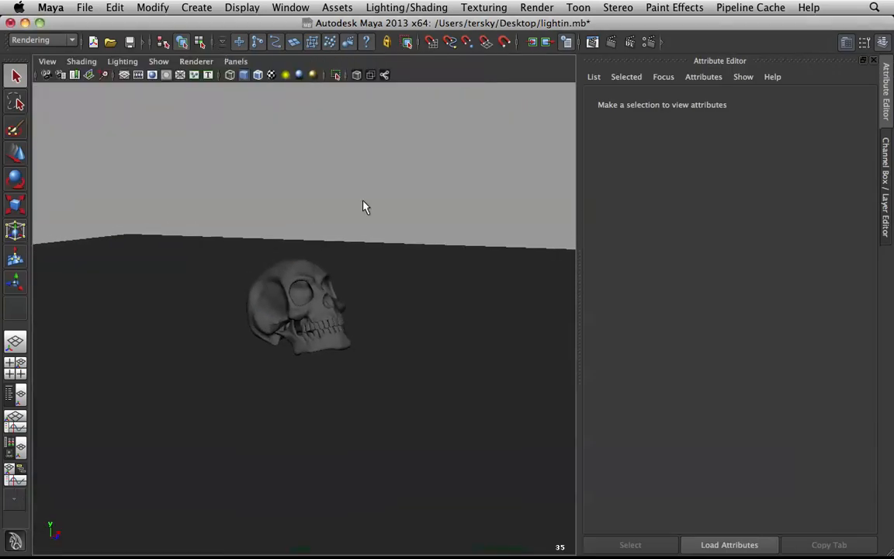
Step: Create a volume light and shade the perspective view with all scene lights
{"action": "left_click", "coordinate": [188, 8]}
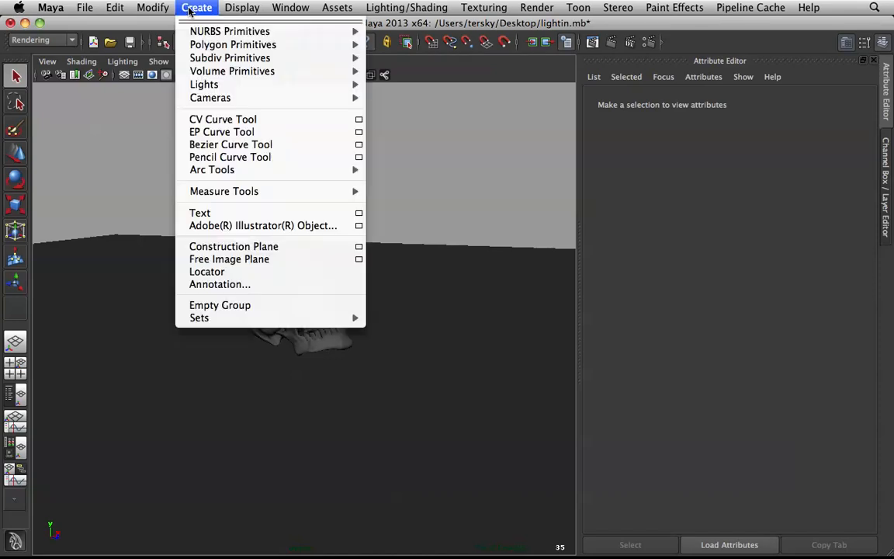
{"action": "mouse_move", "coordinate": [326, 84]}
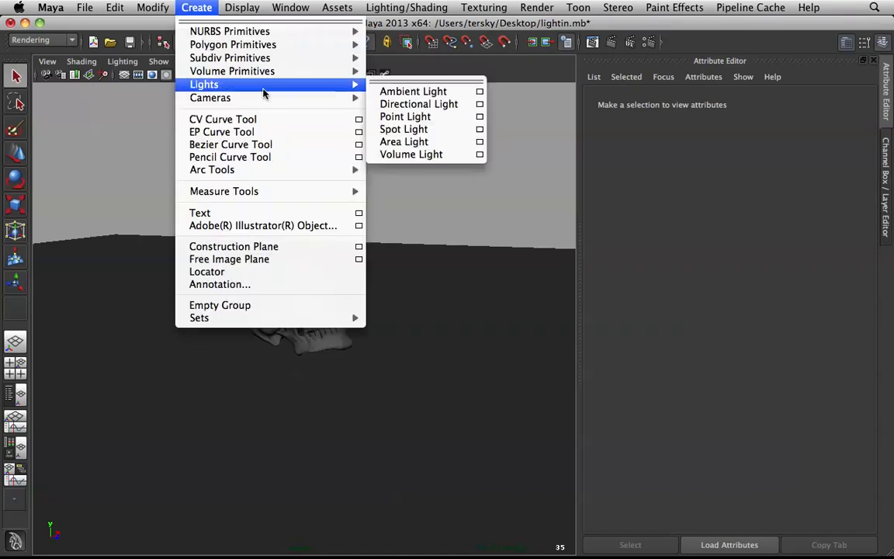
{"action": "left_click", "coordinate": [452, 153]}
{"action": "scroll", "coordinate": [337, 334], "scroll_direction": "up", "scroll_amount": 2}
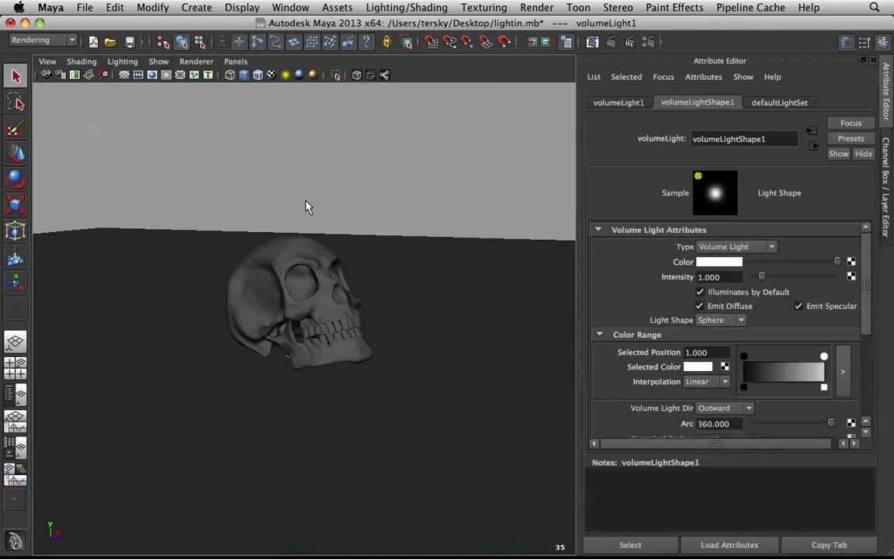
{"action": "left_click", "coordinate": [286, 75]}
Step: Move the volume light away from the ground to a spot high above and in front of the skull
{"action": "key", "text": "w"}
{"action": "left_click_drag", "start_coordinate": [364, 378], "coordinate": [557, 428]}
{"action": "left_click_drag", "start_coordinate": [443, 315], "coordinate": [432, 57]}
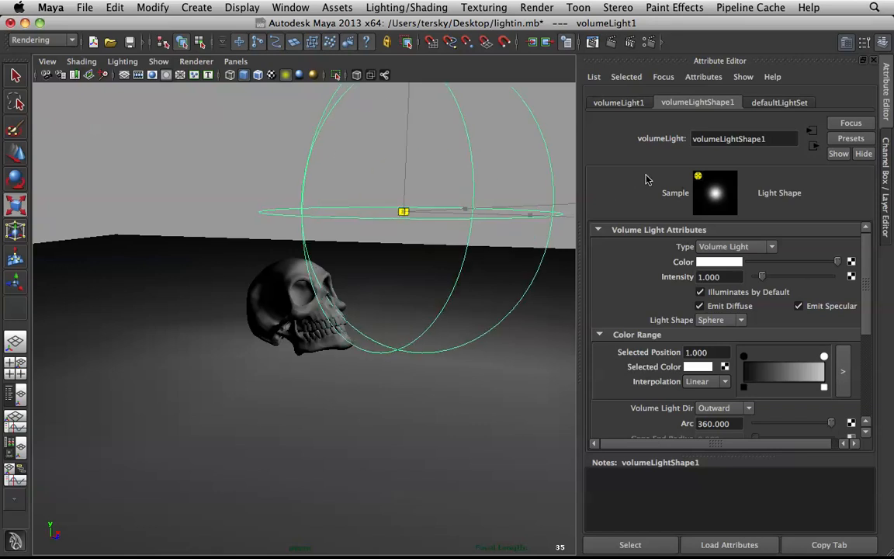
Step: Scale up the volume light until its sphere surrounds the skull and reduce its vertical scale
{"action": "left_click_drag", "start_coordinate": [648, 180], "coordinate": [758, 165]}
{"action": "scroll", "coordinate": [394, 196], "scroll_direction": "down", "scroll_amount": 3}
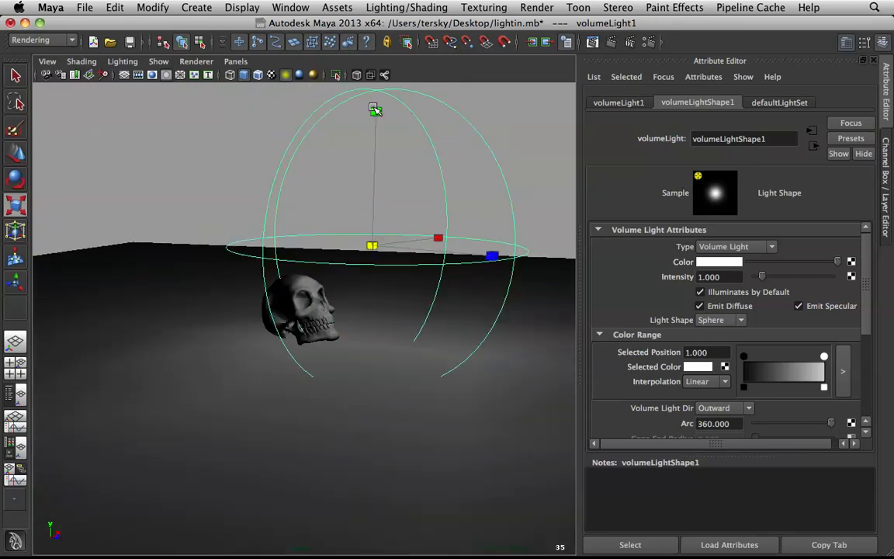
{"action": "left_click_drag", "start_coordinate": [377, 111], "coordinate": [373, 167]}
{"action": "key", "text": "w"}
{"action": "key", "text": "r"}
{"action": "middle_click_drag", "start_coordinate": [342, 243], "coordinate": [567, 243]}
{"action": "left_click_drag", "start_coordinate": [418, 235], "coordinate": [443, 249], "text": "alt"}
Step: Reposition the enlarged volume light along its axes so it sits just above and in front of the skull
{"action": "key", "text": "w"}
{"action": "left_click_drag", "start_coordinate": [493, 271], "coordinate": [475, 271]}
{"action": "left_click_drag", "start_coordinate": [470, 271], "coordinate": [357, 264], "text": "alt"}
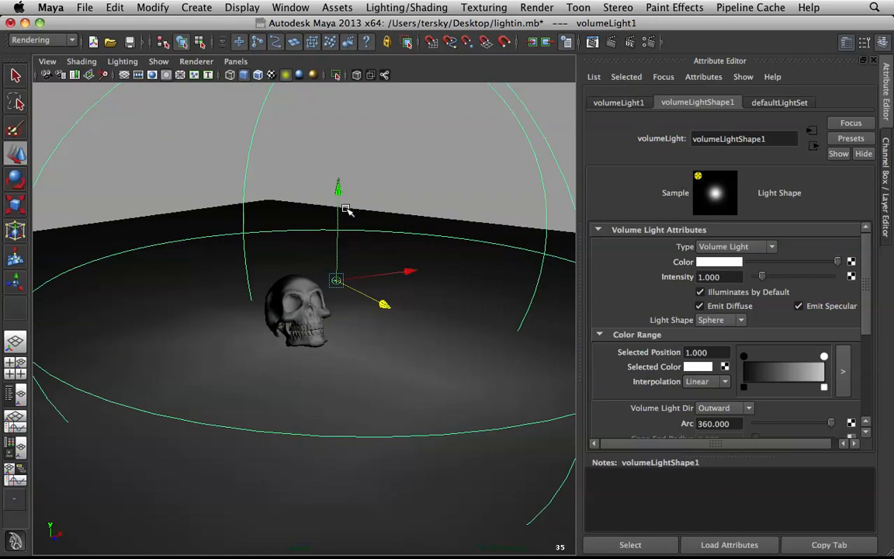
{"action": "left_click_drag", "start_coordinate": [339, 186], "coordinate": [339, 172]}
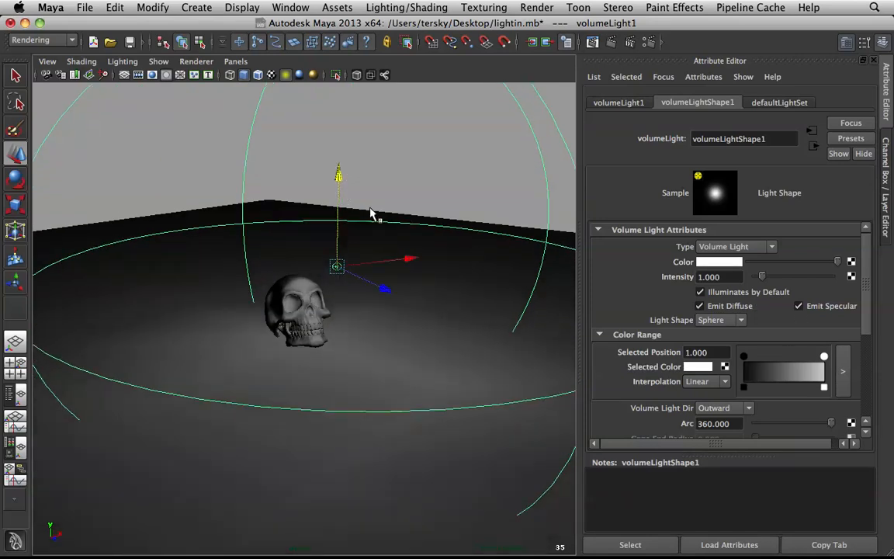
{"action": "left_click_drag", "start_coordinate": [413, 257], "coordinate": [438, 255]}
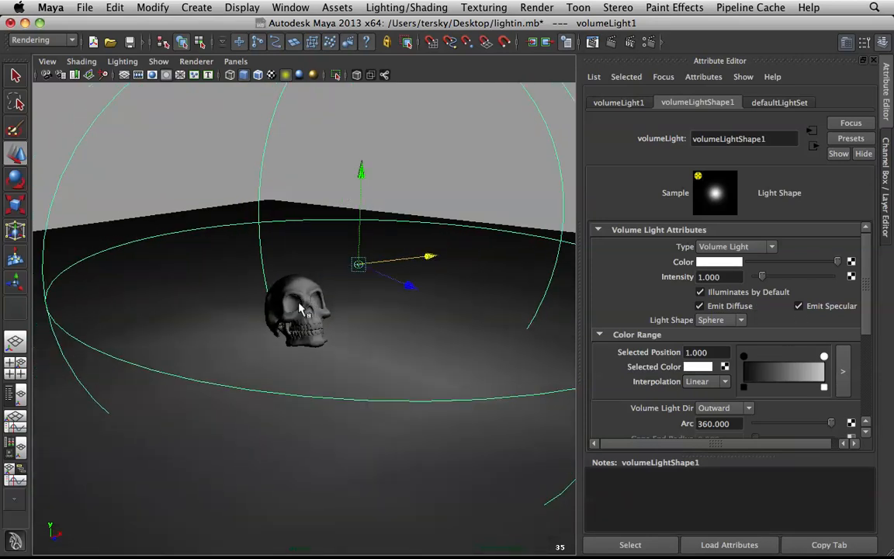
Step: Examine how the volume light falls on the skull from several angles and up close
{"action": "left_click_drag", "start_coordinate": [299, 309], "coordinate": [352, 285], "text": "alt"}
{"action": "scroll", "coordinate": [362, 283], "scroll_direction": "up", "scroll_amount": 4}
{"action": "middle_click_drag", "start_coordinate": [361, 279], "coordinate": [291, 301], "text": "alt"}
{"action": "left_click_drag", "start_coordinate": [291, 300], "coordinate": [284, 321], "text": "alt"}
{"action": "scroll", "coordinate": [284, 321], "scroll_direction": "up", "scroll_amount": 3}
{"action": "middle_click_drag", "start_coordinate": [285, 320], "coordinate": [382, 324], "text": "alt"}
{"action": "scroll", "coordinate": [761, 372], "scroll_direction": "down", "scroll_amount": 5}
Step: Enable ray trace shadows on the volume light with Light Radius 10 and 32 Shadow Rays, and clear the selection
{"action": "left_click", "coordinate": [669, 392]}
{"action": "scroll", "coordinate": [685, 303], "scroll_direction": "down", "scroll_amount": 9}
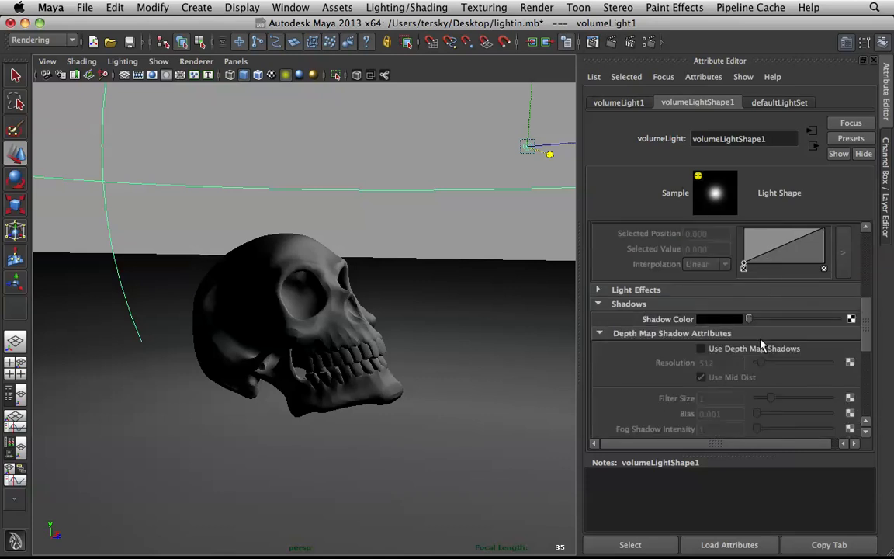
{"action": "scroll", "coordinate": [721, 332], "scroll_direction": "down", "scroll_amount": 2}
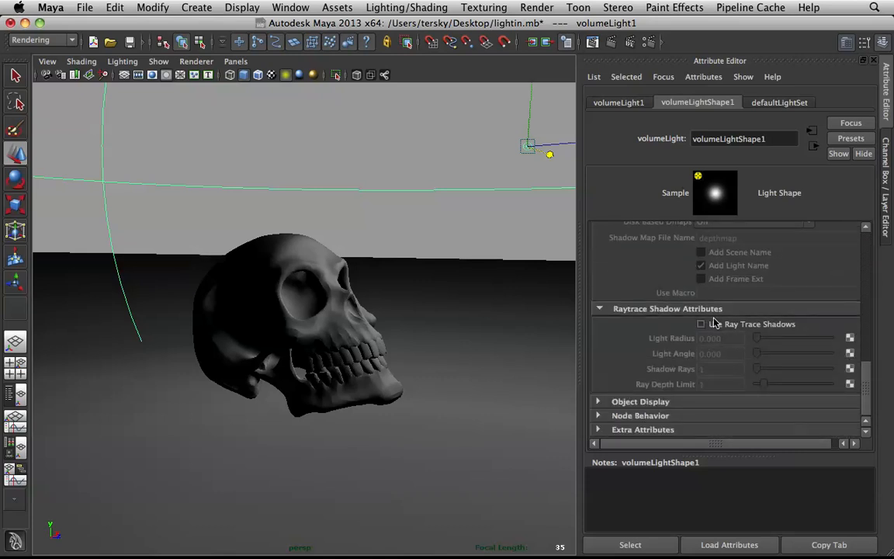
{"action": "left_click", "coordinate": [716, 325]}
{"action": "left_click", "coordinate": [740, 339]}
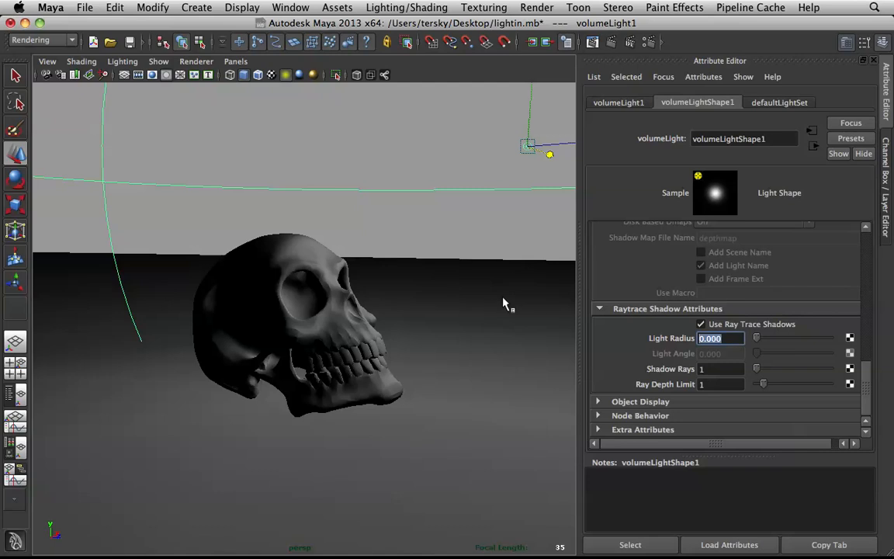
{"action": "type", "text": "10"}
{"action": "key", "text": "Tab"}
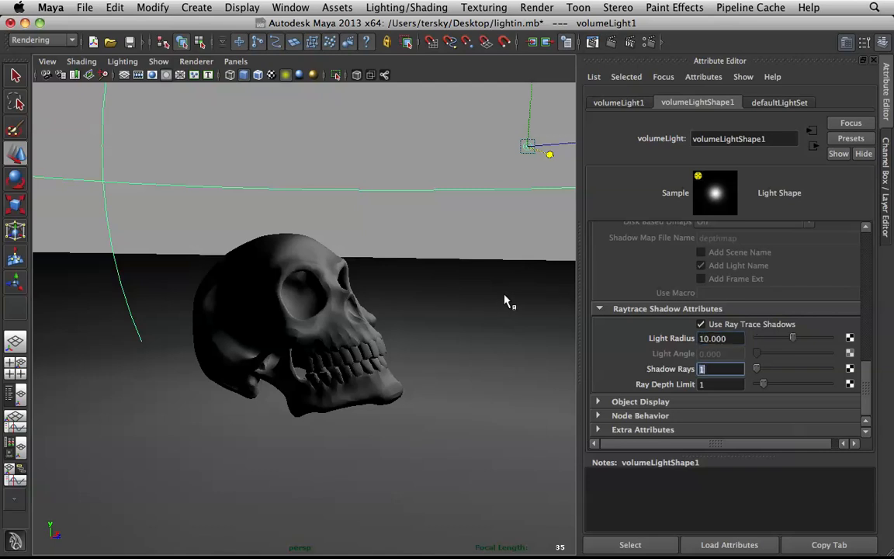
{"action": "type", "text": "32"}
{"action": "key", "text": "Return"}
{"action": "left_click", "coordinate": [466, 220]}
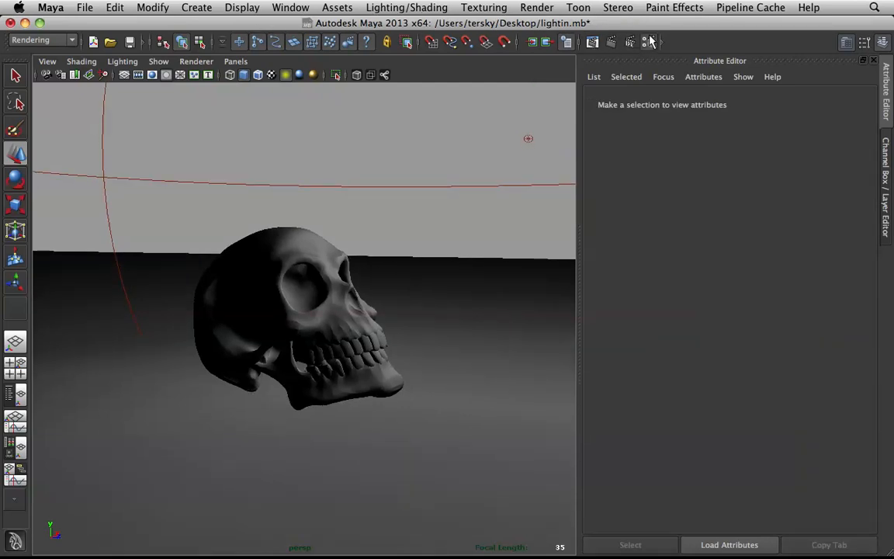
Step: Open the Render Settings and review the mental ray Common, Passes, Features and Quality options
{"action": "left_click", "coordinate": [593, 42]}
{"action": "scroll", "coordinate": [674, 281], "scroll_direction": "down", "scroll_amount": 10}
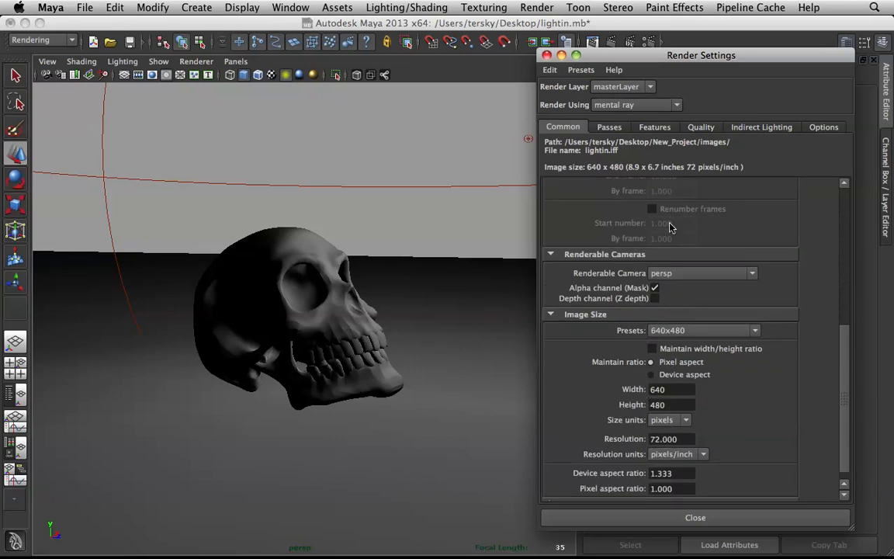
{"action": "left_click", "coordinate": [610, 127]}
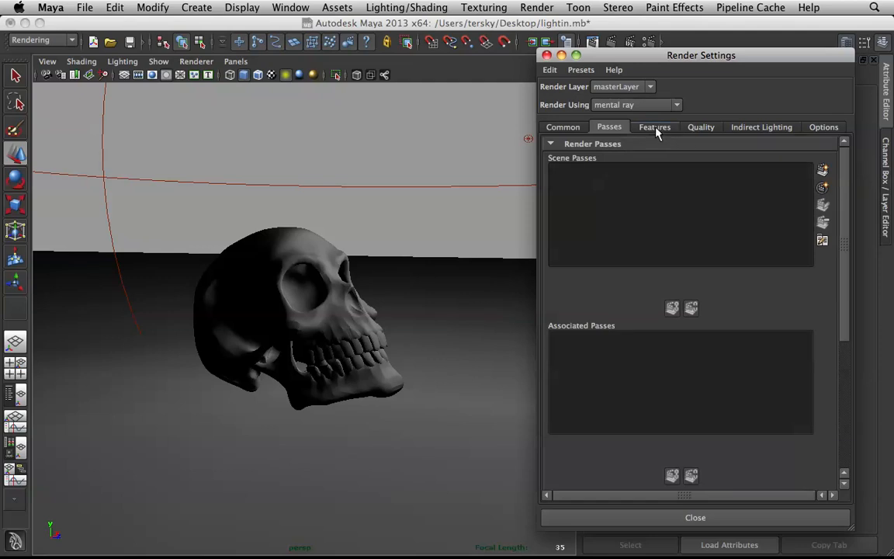
{"action": "left_click", "coordinate": [656, 129]}
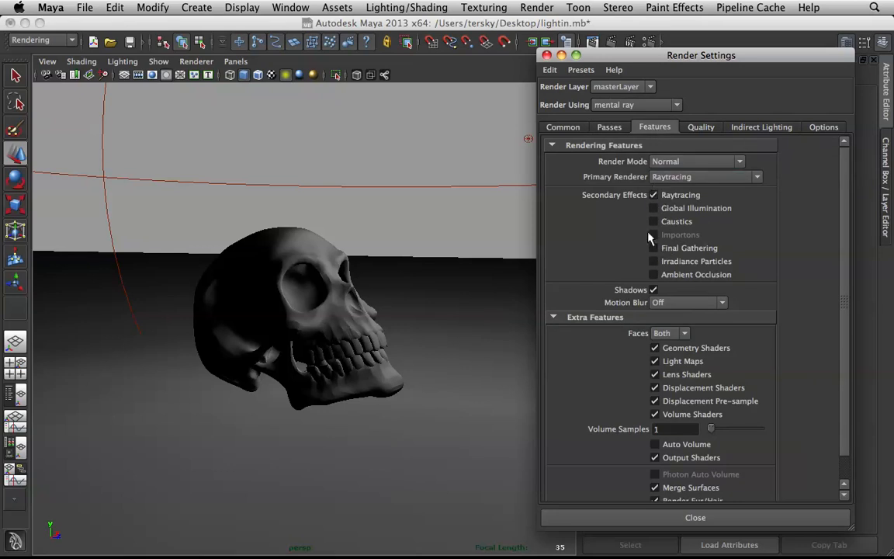
{"action": "left_click", "coordinate": [703, 128]}
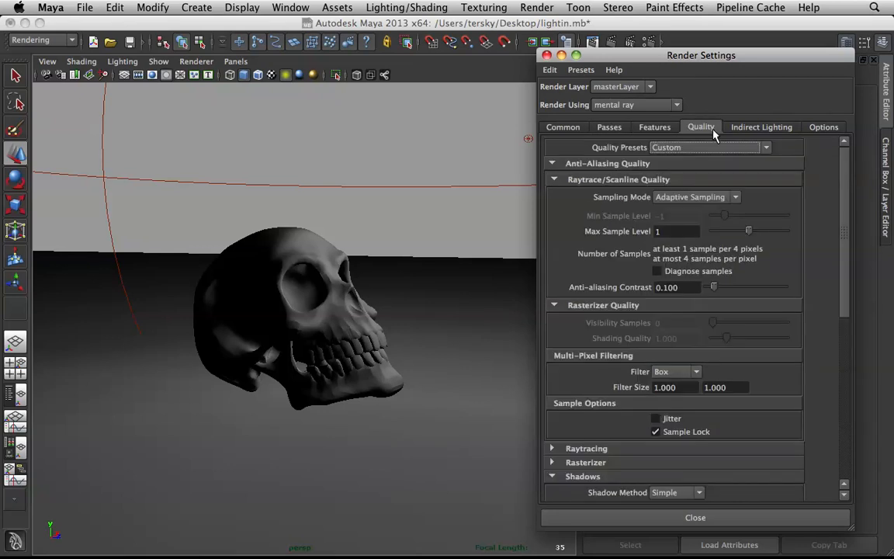
Step: Try a Max Sample Level of 2 for the mental ray anti-aliasing quality
{"action": "double_click", "coordinate": [683, 231]}
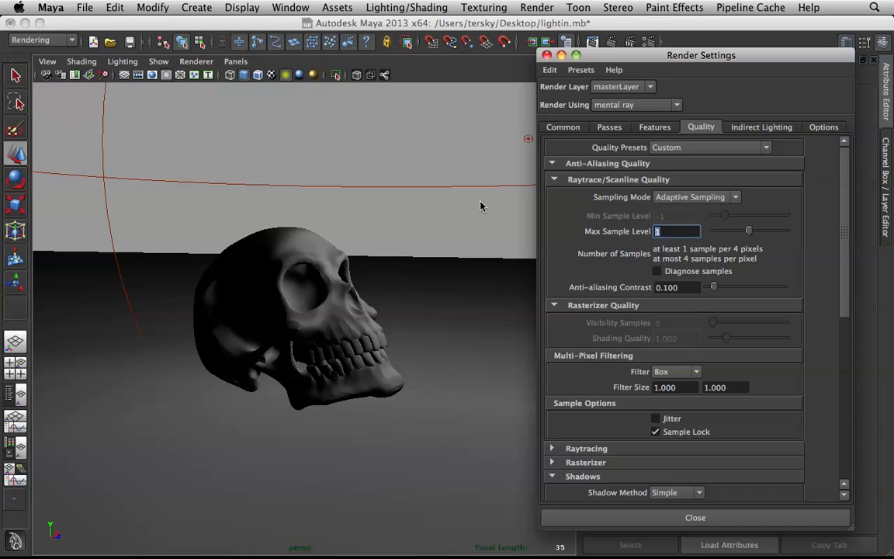
{"action": "type", "text": "2"}
{"action": "key", "text": "Return"}
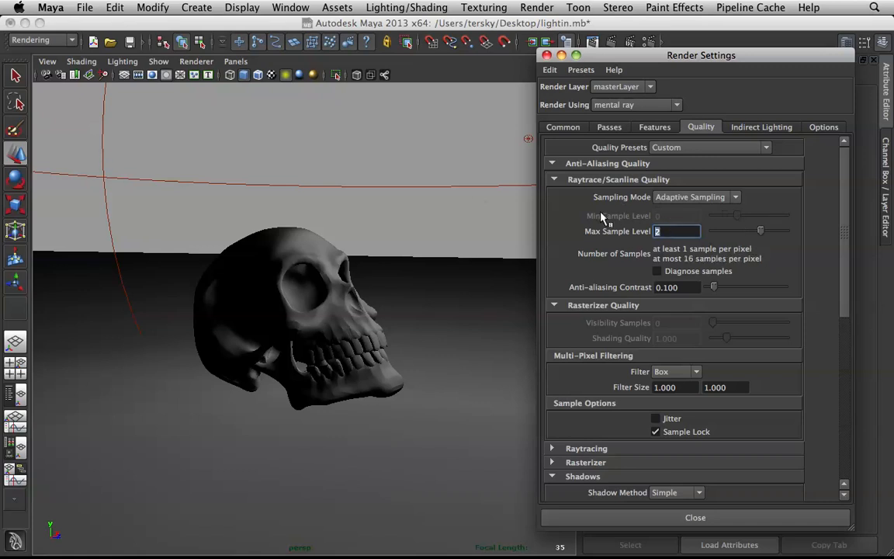
Step: Set the Max Sample Level to 0 for draft-quality renders and glance at the indirect lighting settings
{"action": "type", "text": "0"}
{"action": "key", "text": "Return"}
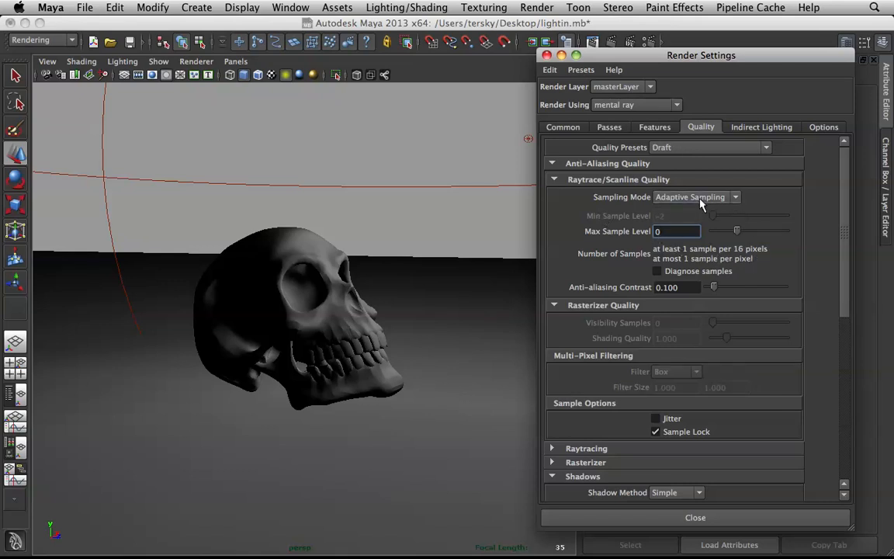
{"action": "left_click", "coordinate": [745, 129]}
{"action": "left_click", "coordinate": [701, 127]}
{"action": "left_click", "coordinate": [367, 118]}
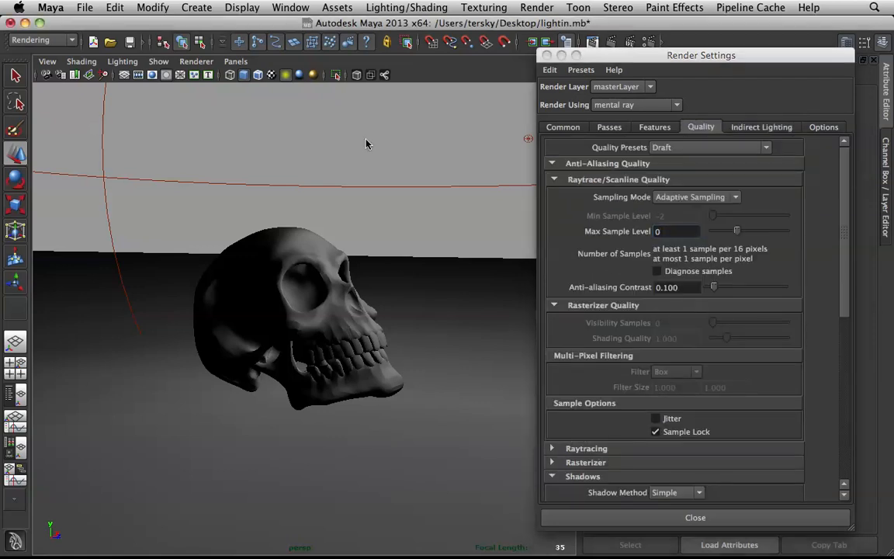
Step: Move the Render Settings window clear of the viewport and look through camera1
{"action": "left_click_drag", "start_coordinate": [361, 166], "coordinate": [395, 200], "text": "alt"}
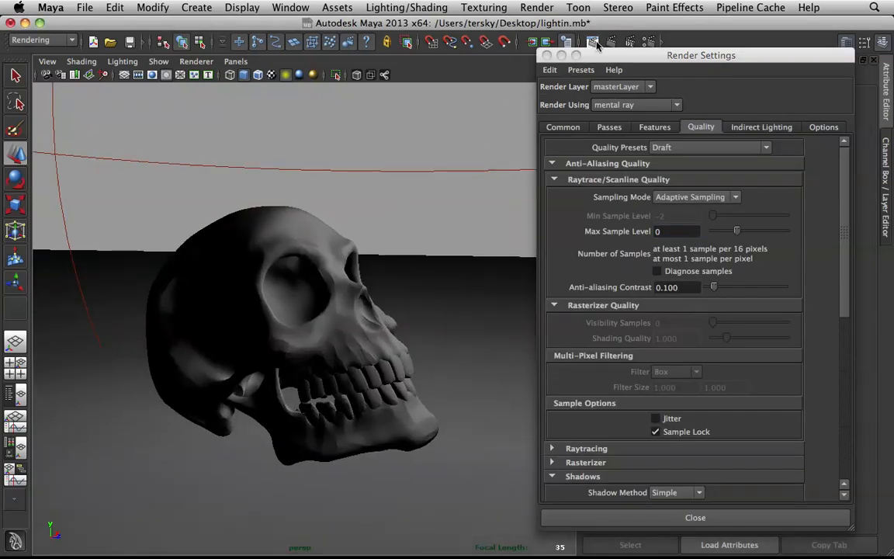
{"action": "left_click_drag", "start_coordinate": [627, 63], "coordinate": [776, 93]}
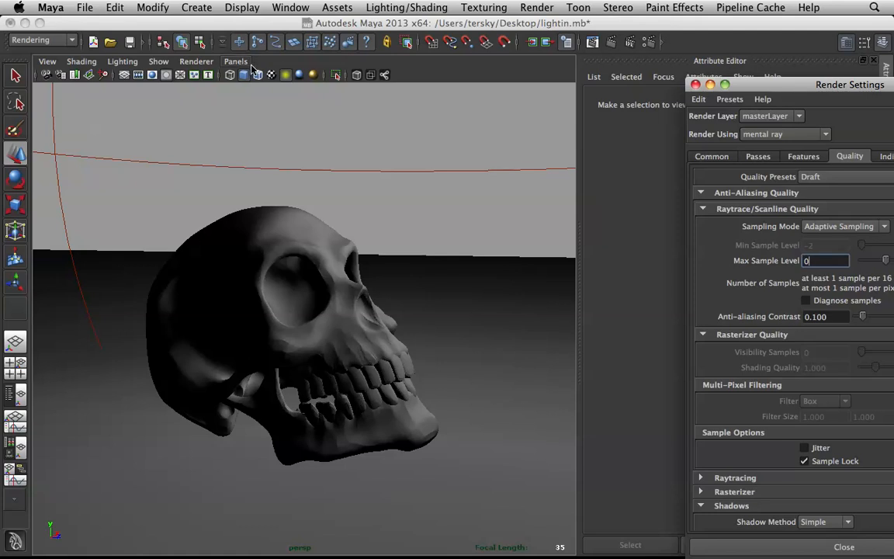
{"action": "left_click", "coordinate": [236, 61]}
{"action": "mouse_move", "coordinate": [257, 74]}
{"action": "left_click", "coordinate": [342, 75]}
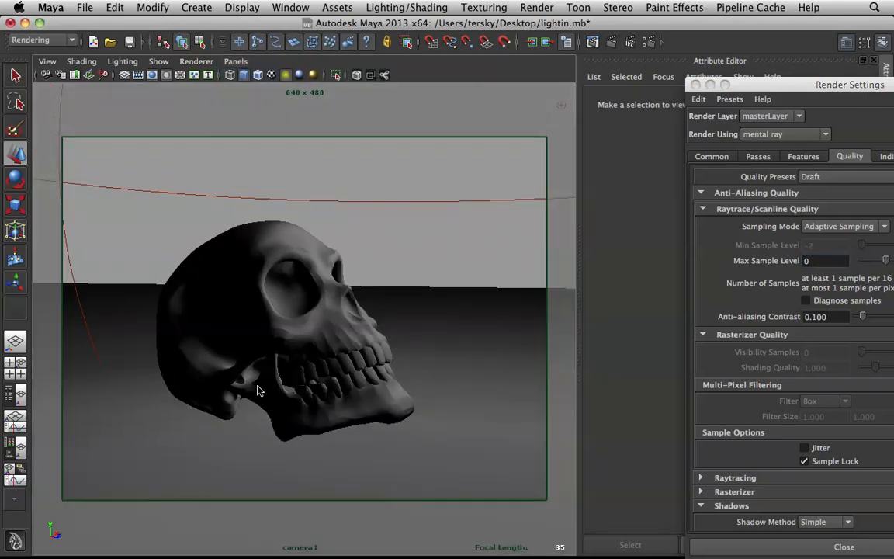
Step: Return the viewport to the persp camera and toggle the display of cameras
{"action": "left_click", "coordinate": [232, 62]}
{"action": "mouse_move", "coordinate": [311, 75]}
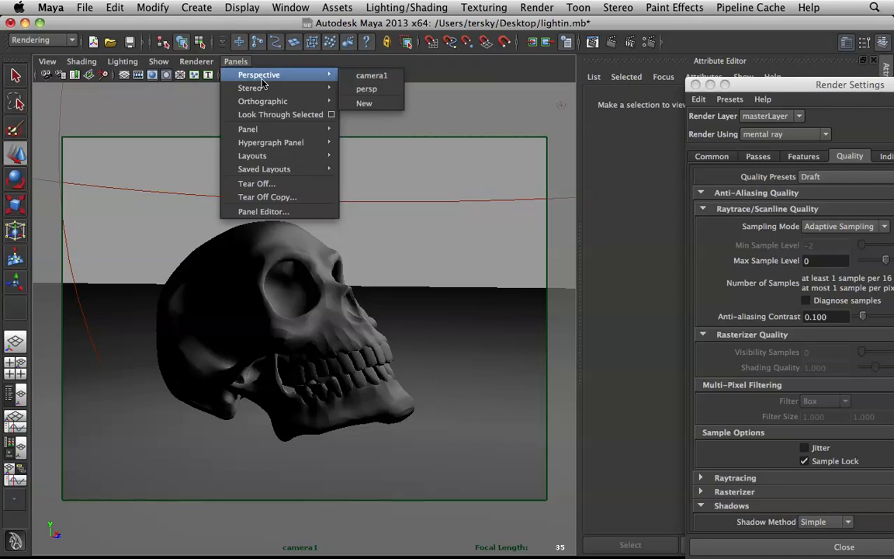
{"action": "left_click", "coordinate": [380, 90]}
{"action": "scroll", "coordinate": [419, 180], "scroll_direction": "down", "scroll_amount": 5}
{"action": "left_click_drag", "start_coordinate": [419, 180], "coordinate": [377, 181], "text": "alt"}
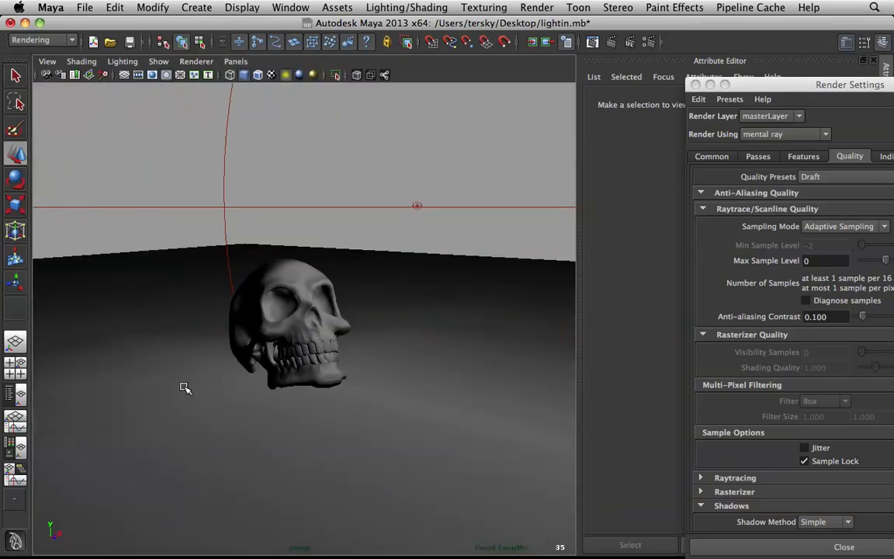
{"action": "left_click", "coordinate": [154, 62]}
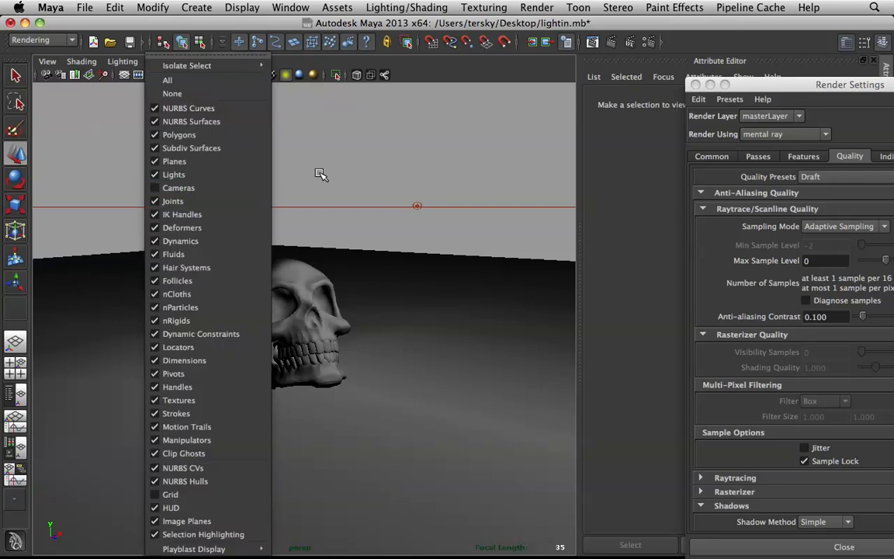
{"action": "left_click", "coordinate": [231, 189]}
{"action": "left_click_drag", "start_coordinate": [304, 202], "coordinate": [374, 214], "text": "alt"}
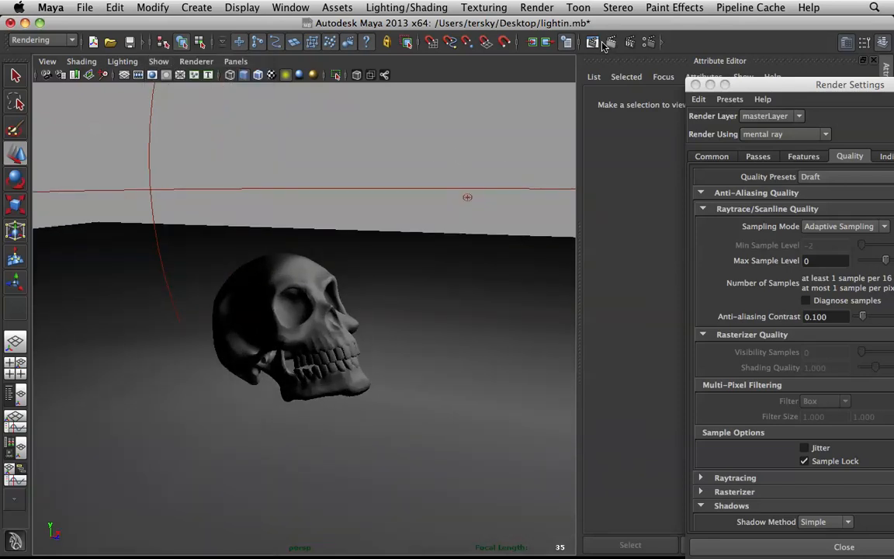
Step: Render the skull through camera1 with mental ray in the Render View
{"action": "left_click", "coordinate": [533, 42]}
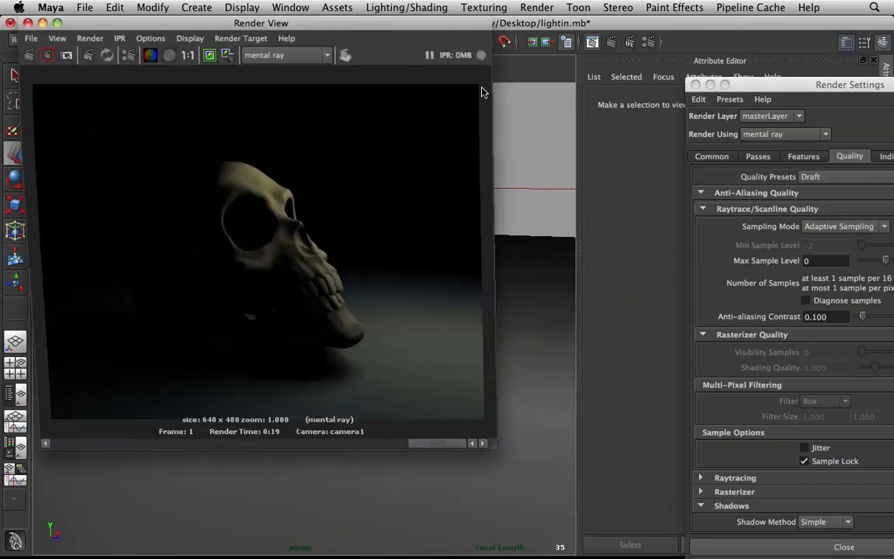
{"action": "left_click", "coordinate": [88, 39]}
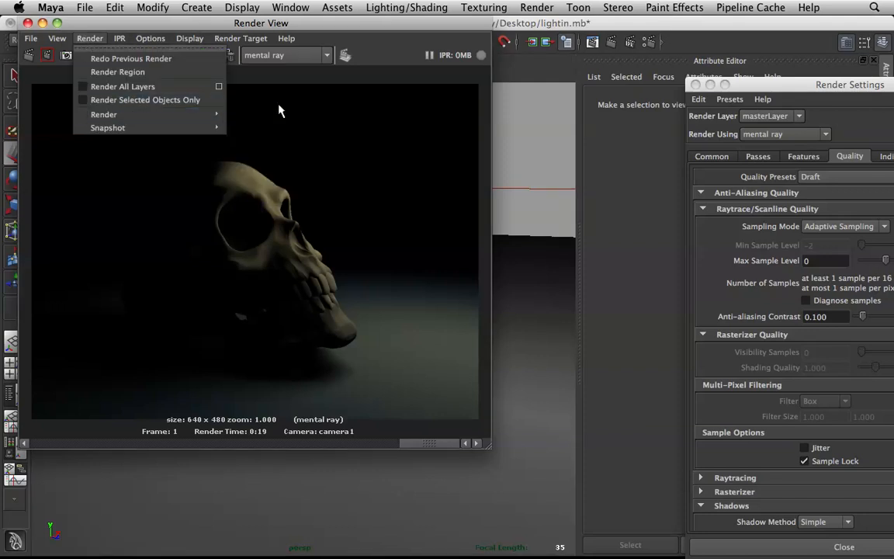
{"action": "mouse_move", "coordinate": [209, 118]}
{"action": "left_click", "coordinate": [261, 136]}
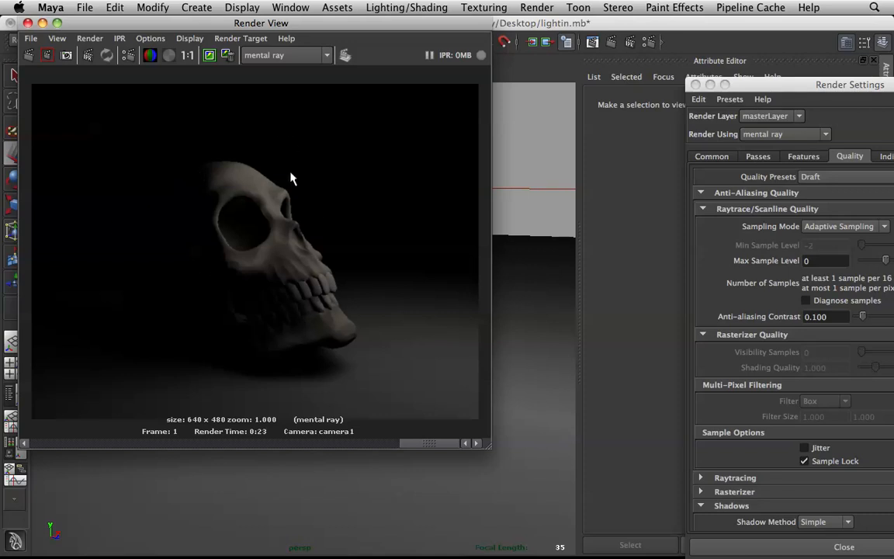
Step: Check the light's placement in the viewport against the new render and browse the stored images in the Render View
{"action": "left_click_drag", "start_coordinate": [307, 22], "coordinate": [310, 357]}
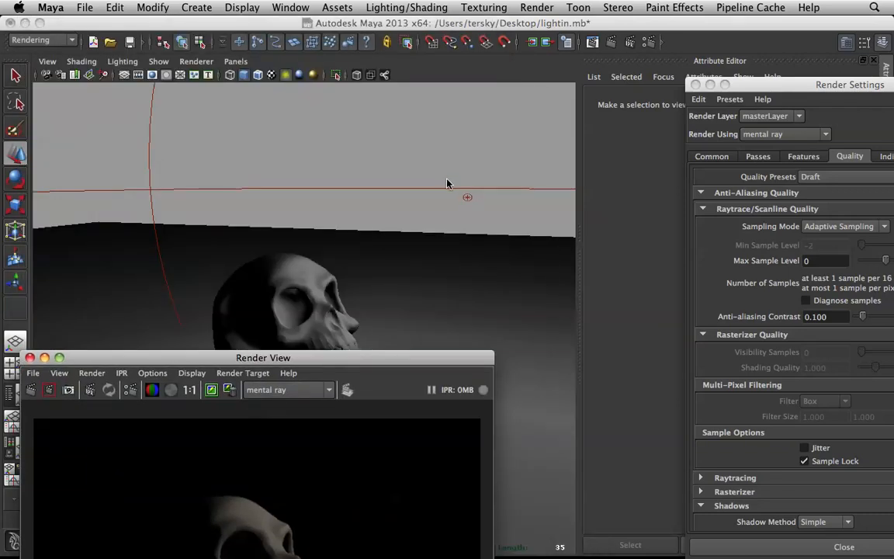
{"action": "left_click_drag", "start_coordinate": [466, 196], "coordinate": [410, 273], "text": "alt"}
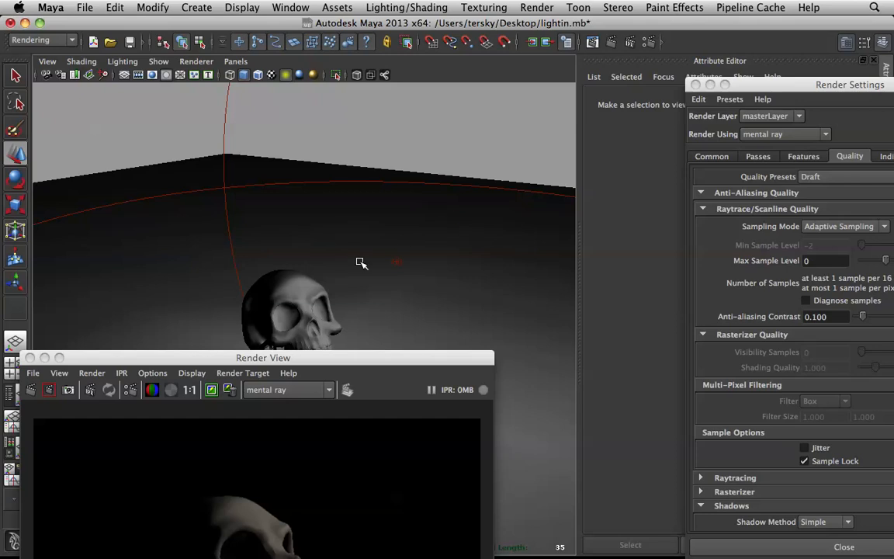
{"action": "left_click_drag", "start_coordinate": [239, 358], "coordinate": [247, 80]}
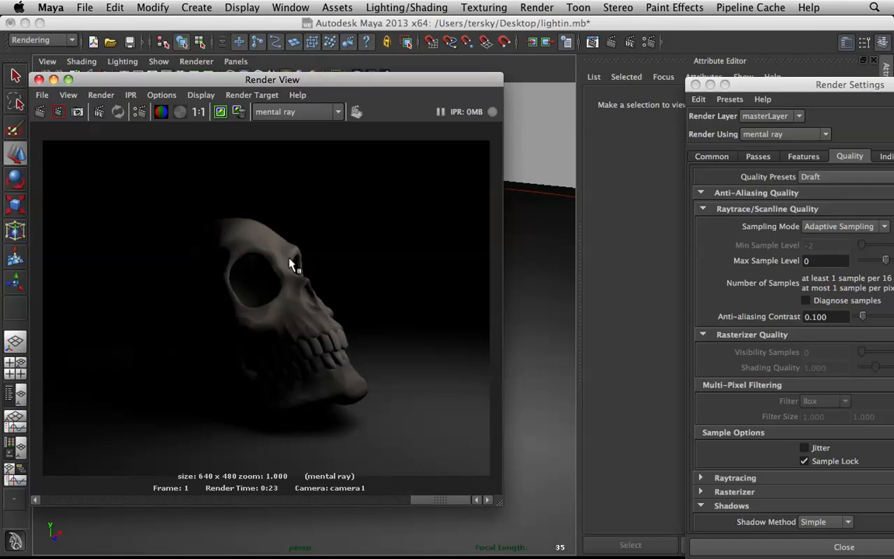
{"action": "left_click_drag", "start_coordinate": [403, 82], "coordinate": [405, 56]}
{"action": "left_click_drag", "start_coordinate": [435, 466], "coordinate": [56, 464]}
{"action": "left_click", "coordinate": [51, 474]}
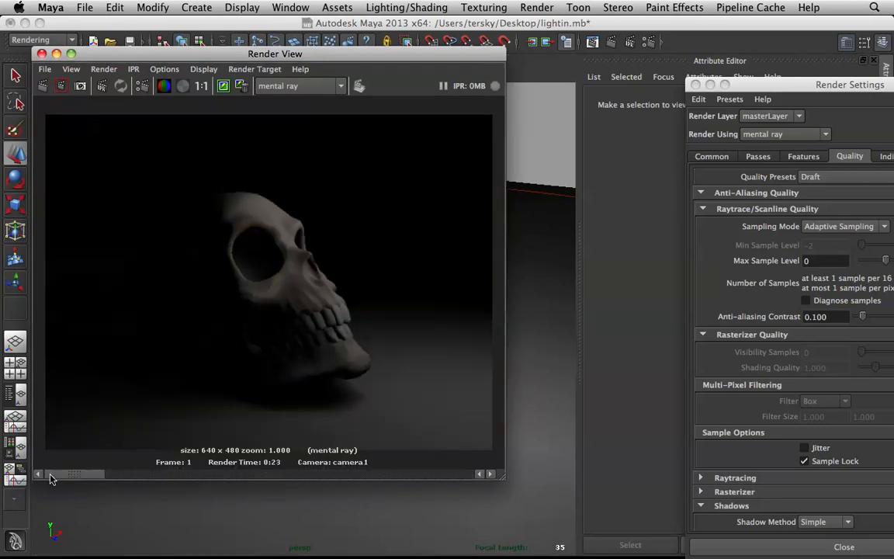
Step: Compare the stored coloured skull render with the current one and minimize the Render Settings window
{"action": "left_click", "coordinate": [113, 475]}
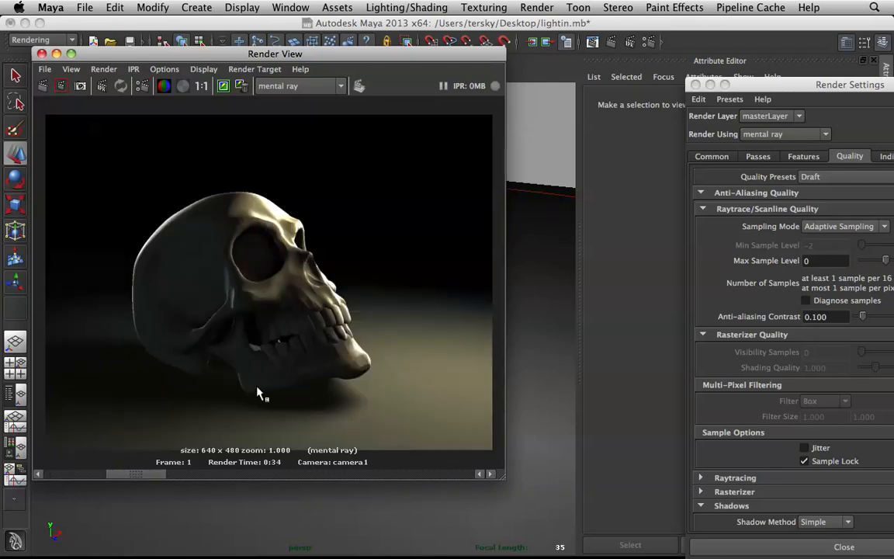
{"action": "left_click_drag", "start_coordinate": [126, 472], "coordinate": [78, 470]}
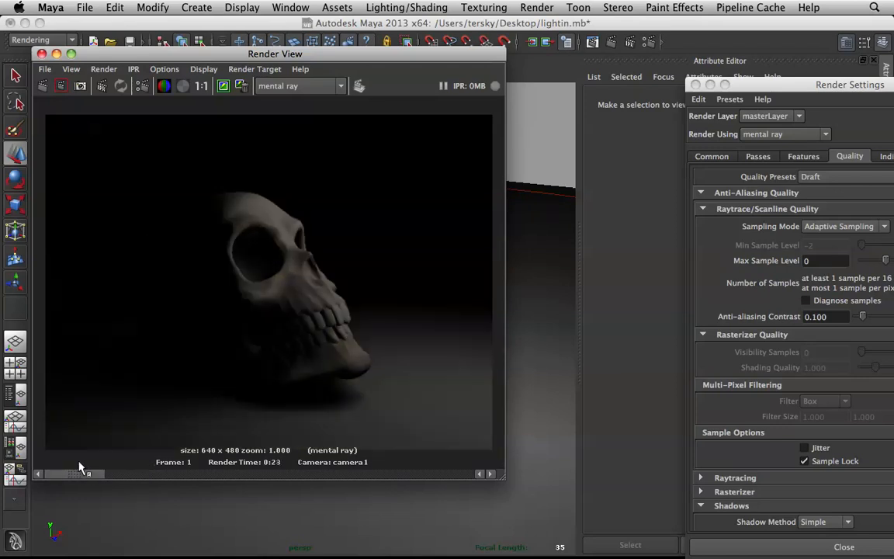
{"action": "left_click", "coordinate": [710, 85]}
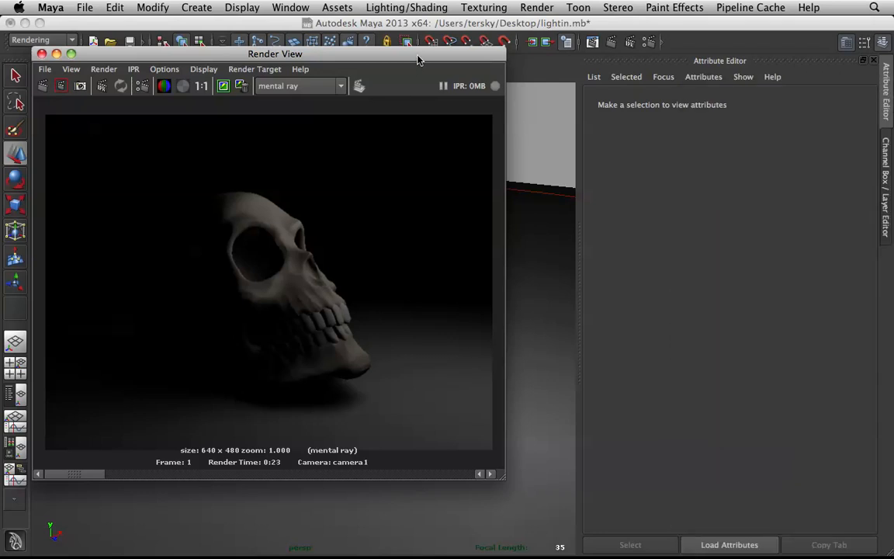
Step: Select the volume light and move the Render View window clear of it in the viewport
{"action": "left_click_drag", "start_coordinate": [416, 62], "coordinate": [324, 56]}
{"action": "left_click", "coordinate": [425, 158]}
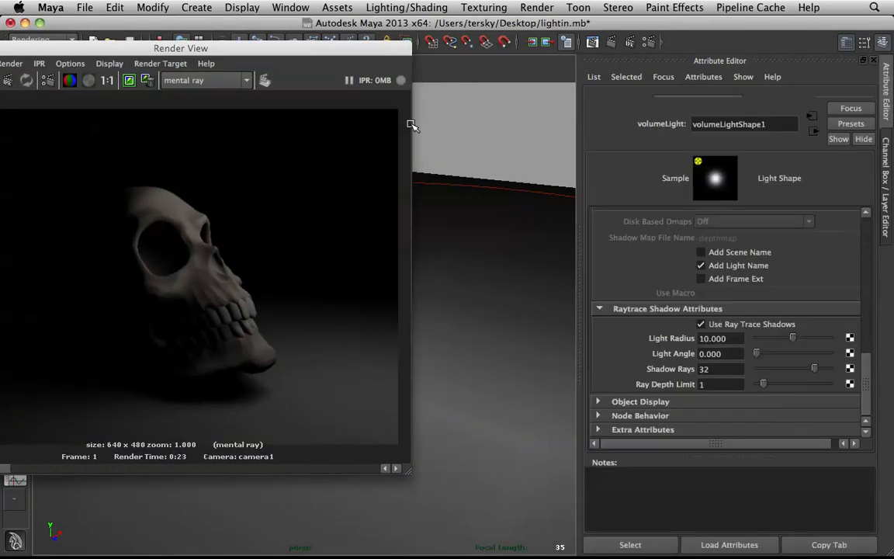
{"action": "left_click_drag", "start_coordinate": [363, 50], "coordinate": [530, 433]}
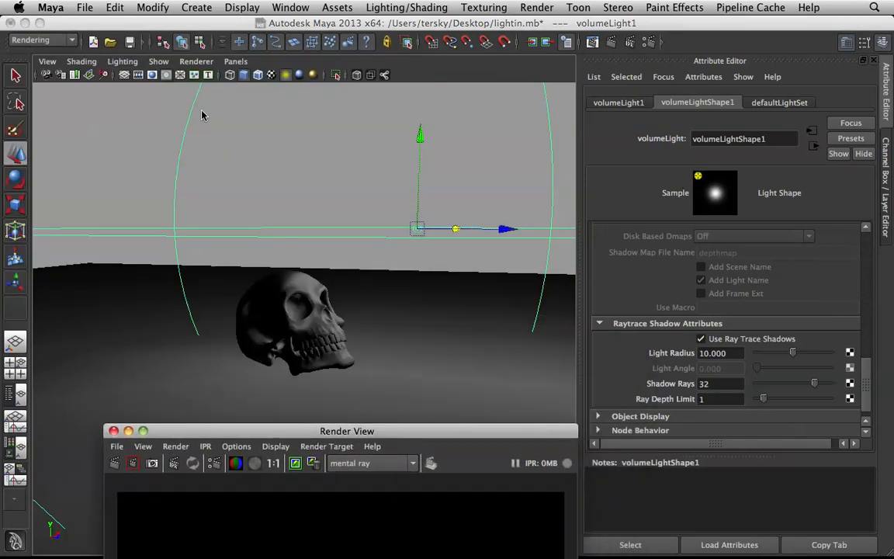
{"action": "left_click", "coordinate": [284, 77]}
{"action": "left_click", "coordinate": [284, 77]}
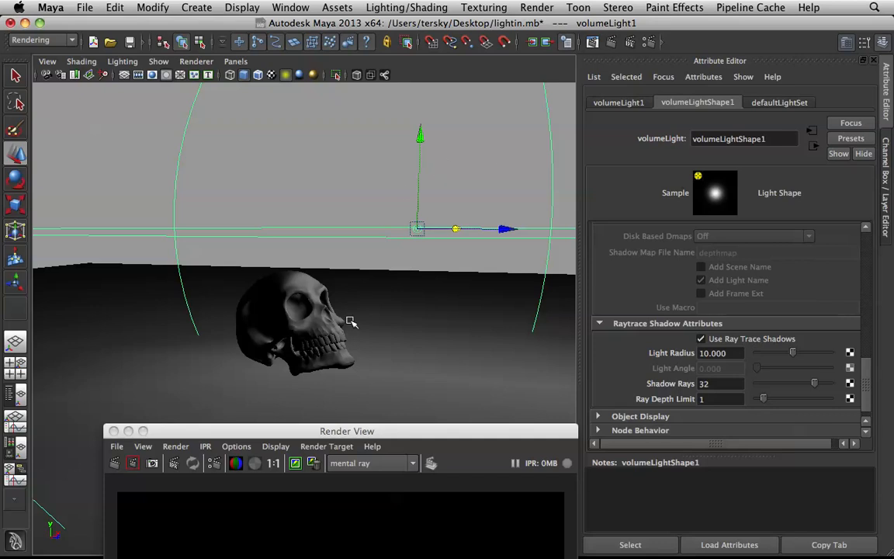
{"action": "left_click_drag", "start_coordinate": [311, 433], "coordinate": [235, 357]}
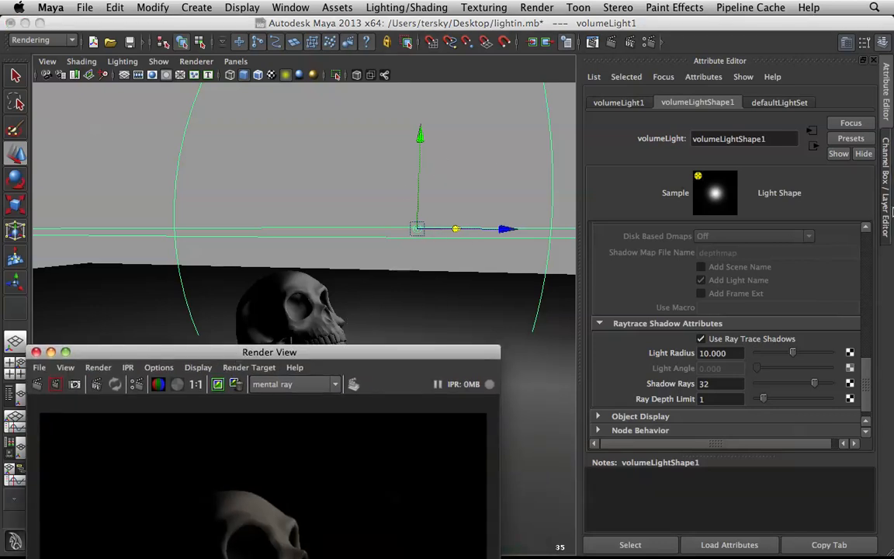
Step: Put the selected volume light in its own display layer and name the layer Key
{"action": "left_click", "coordinate": [885, 208]}
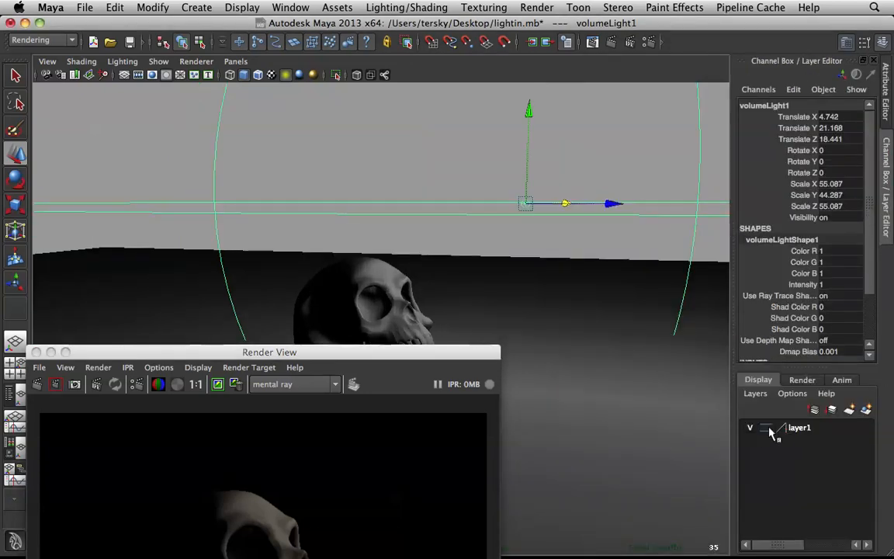
{"action": "double_click", "coordinate": [789, 429]}
{"action": "left_click", "coordinate": [362, 223]}
{"action": "type", "text": "Key"}
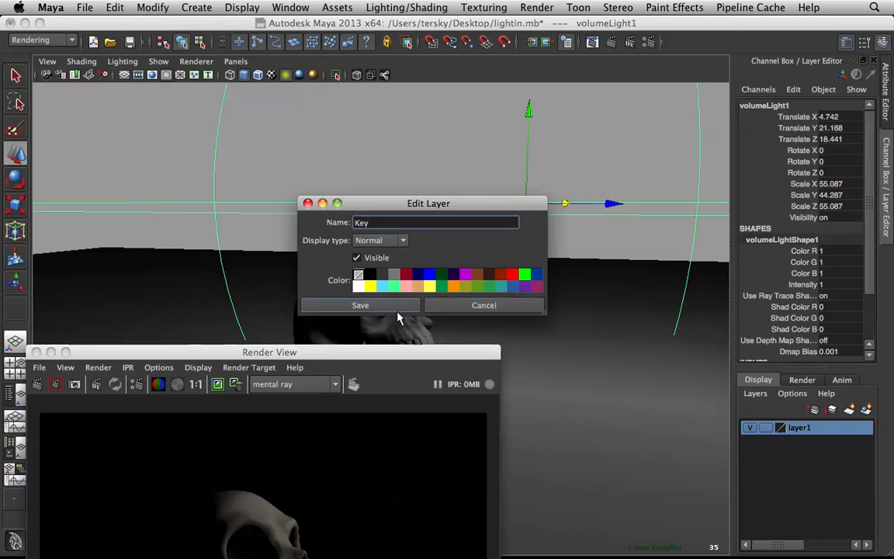
{"action": "left_click", "coordinate": [360, 305]}
Step: Put the Render View away and bring up the volume light's Color Range attributes with the light and skull in view
{"action": "left_click_drag", "start_coordinate": [439, 344], "coordinate": [384, 152]}
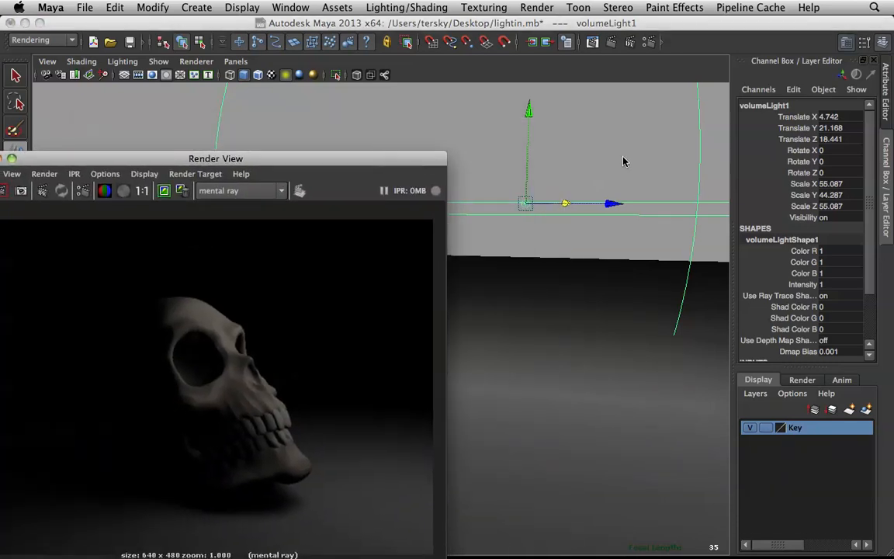
{"action": "left_click", "coordinate": [884, 109]}
{"action": "left_click_drag", "start_coordinate": [230, 155], "coordinate": [435, 108]}
{"action": "left_click", "coordinate": [210, 109]}
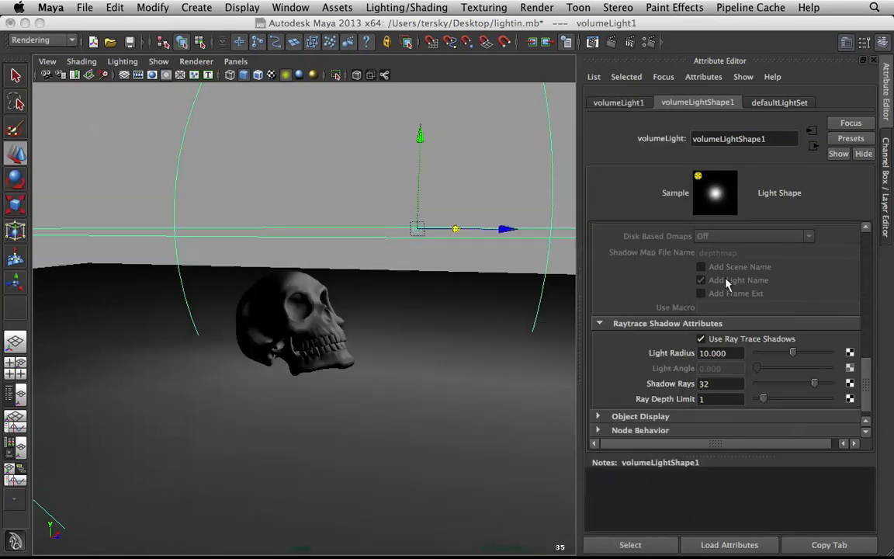
{"action": "scroll", "coordinate": [806, 336], "scroll_direction": "up", "scroll_amount": 2}
{"action": "scroll", "coordinate": [806, 336], "scroll_direction": "up", "scroll_amount": 6}
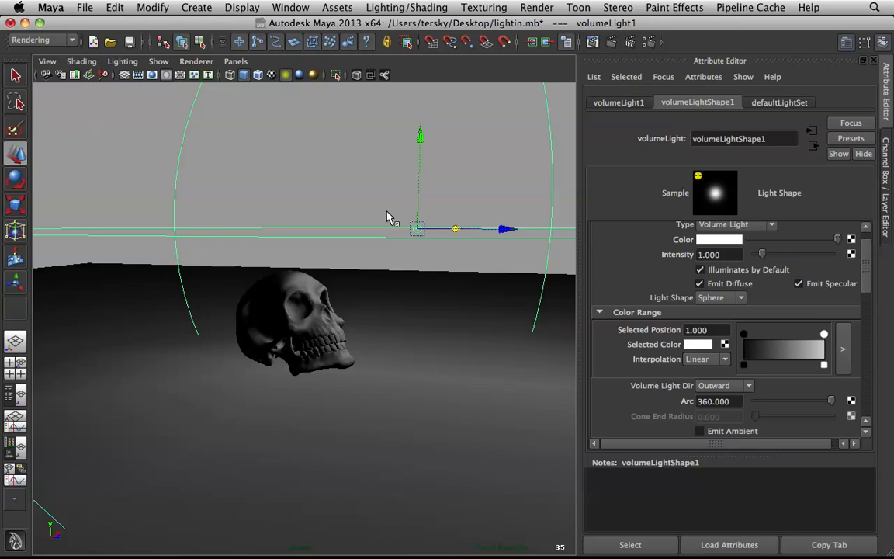
{"action": "left_click_drag", "start_coordinate": [425, 215], "coordinate": [430, 221], "text": "alt"}
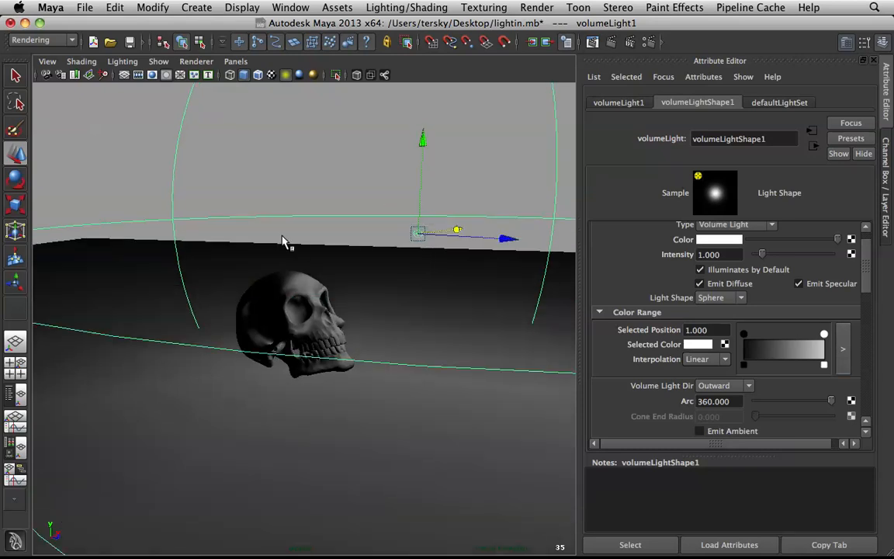
{"action": "left_click", "coordinate": [787, 347]}
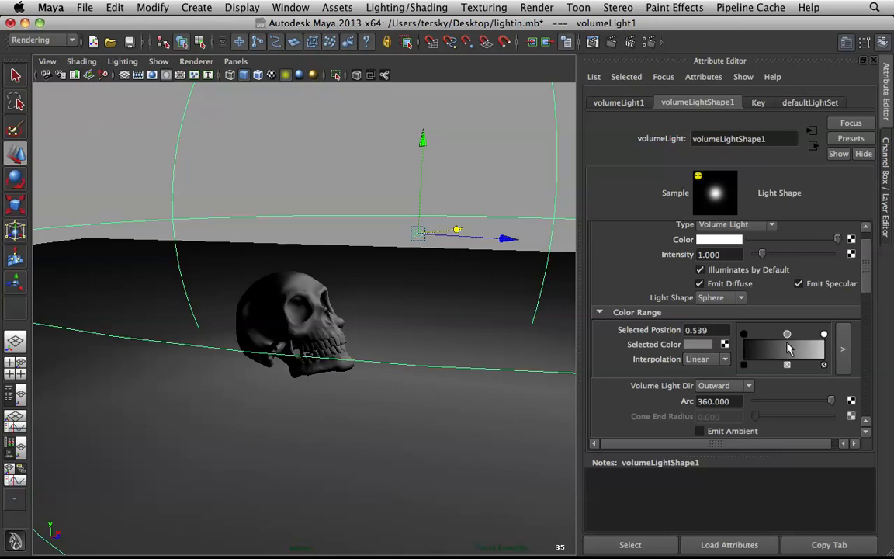
{"action": "left_click", "coordinate": [699, 351]}
{"action": "left_click", "coordinate": [787, 367]}
{"action": "left_click", "coordinate": [807, 355]}
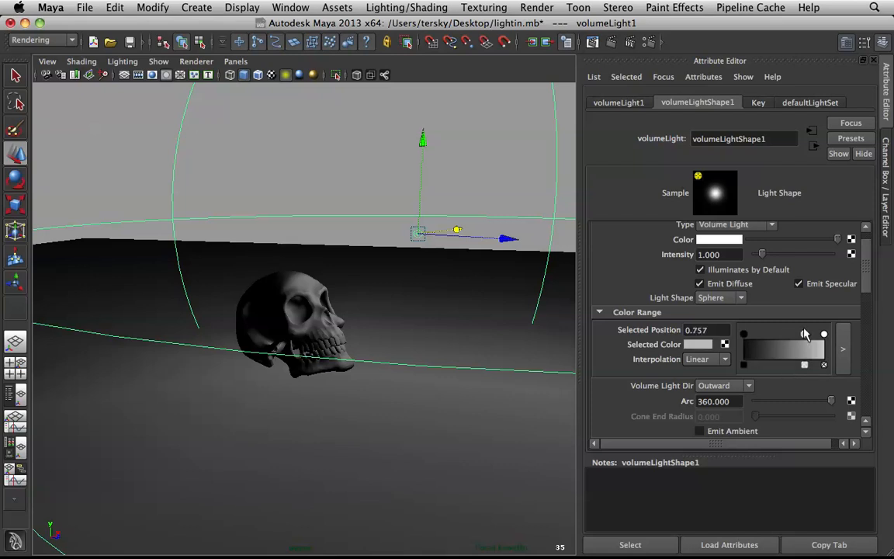
{"action": "left_click_drag", "start_coordinate": [805, 334], "coordinate": [787, 340]}
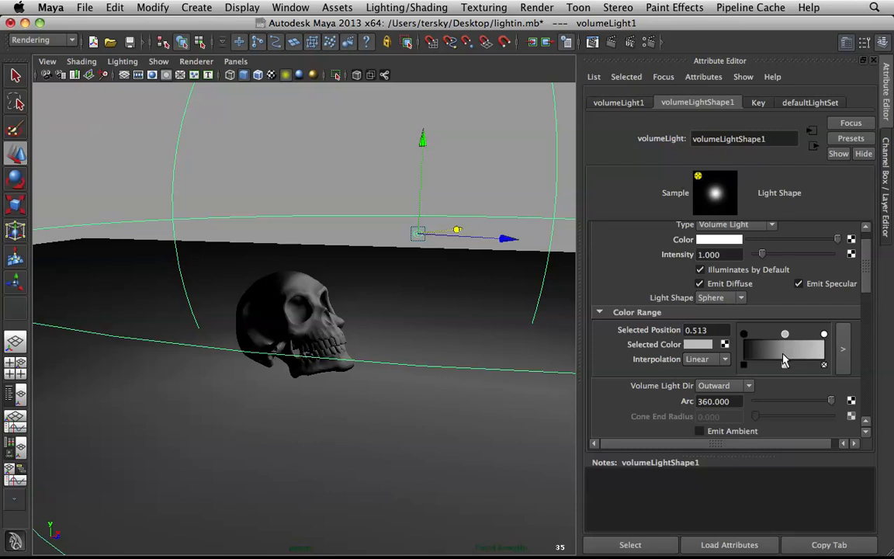
{"action": "left_click", "coordinate": [785, 364]}
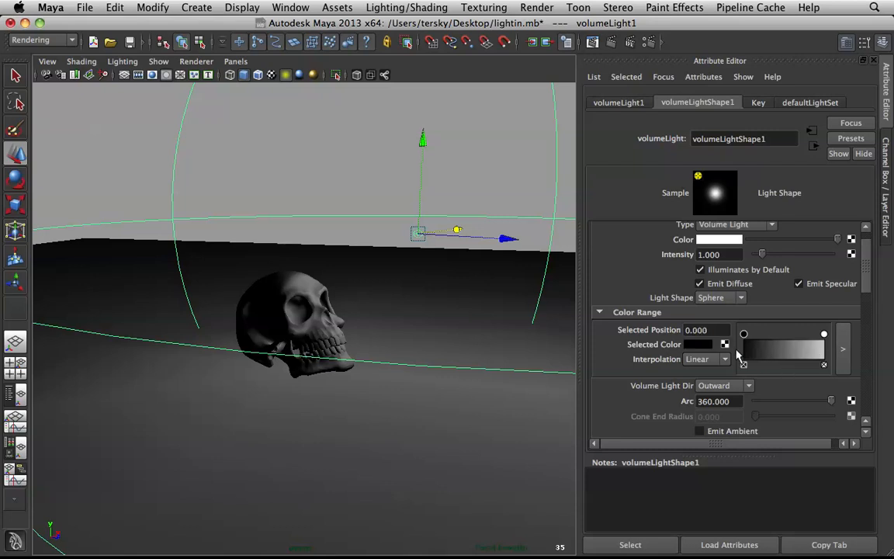
Step: Add a middle key at position 0.513 to the light's color range and give it the cream swatch from the color history
{"action": "left_click", "coordinate": [785, 349]}
{"action": "left_click", "coordinate": [701, 345]}
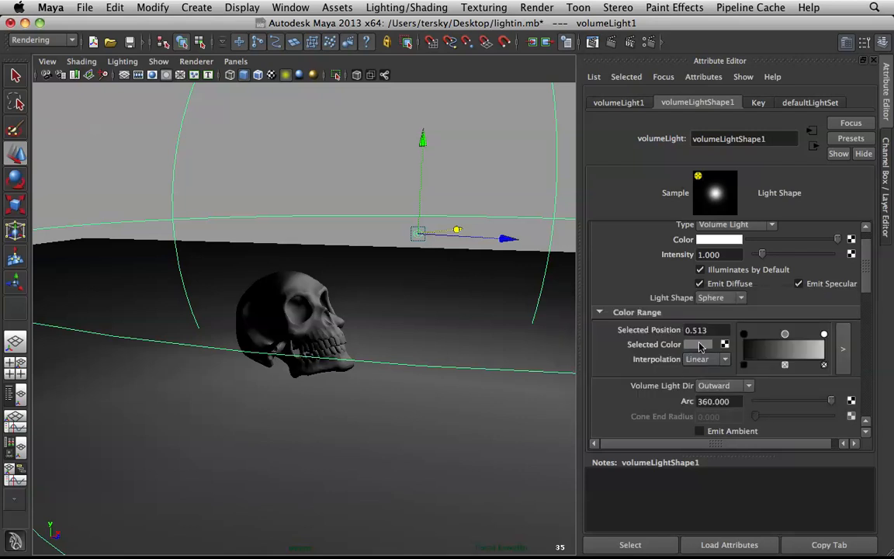
{"action": "left_click", "coordinate": [699, 345]}
{"action": "left_click", "coordinate": [731, 338]}
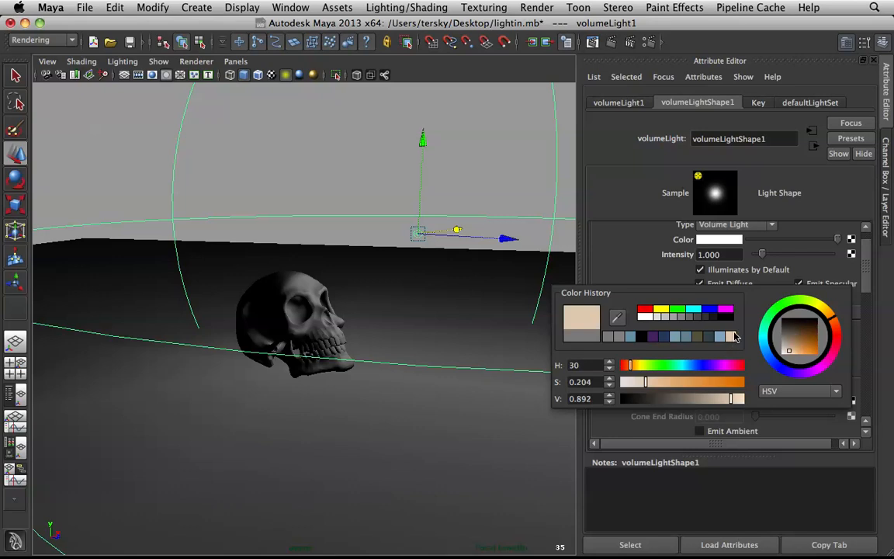
{"action": "left_click_drag", "start_coordinate": [784, 335], "coordinate": [788, 337]}
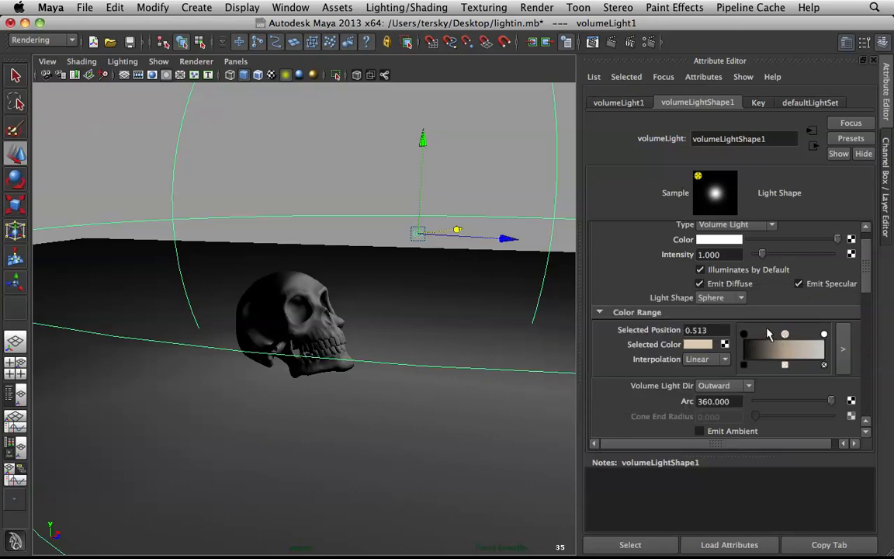
Step: Add a color range key at position 0.252 and give it the dark blue swatch from the color history
{"action": "left_click", "coordinate": [764, 351]}
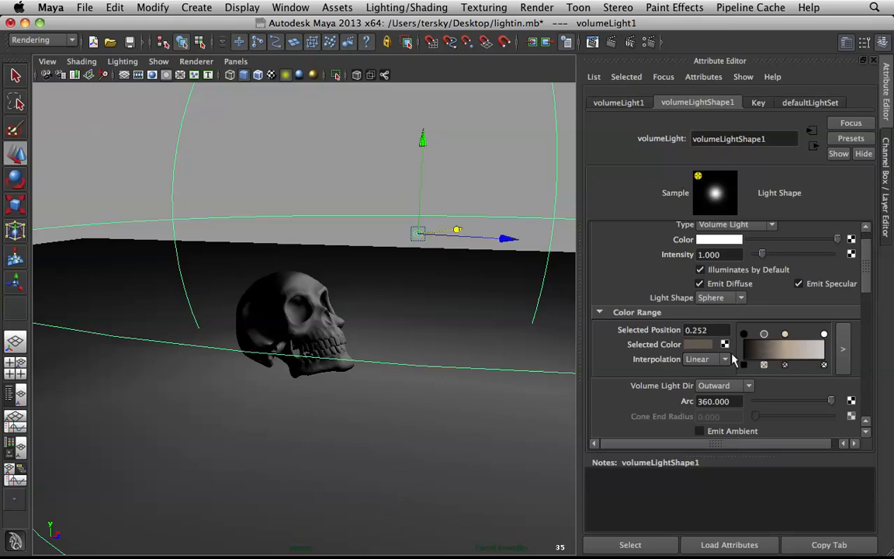
{"action": "left_click", "coordinate": [702, 345]}
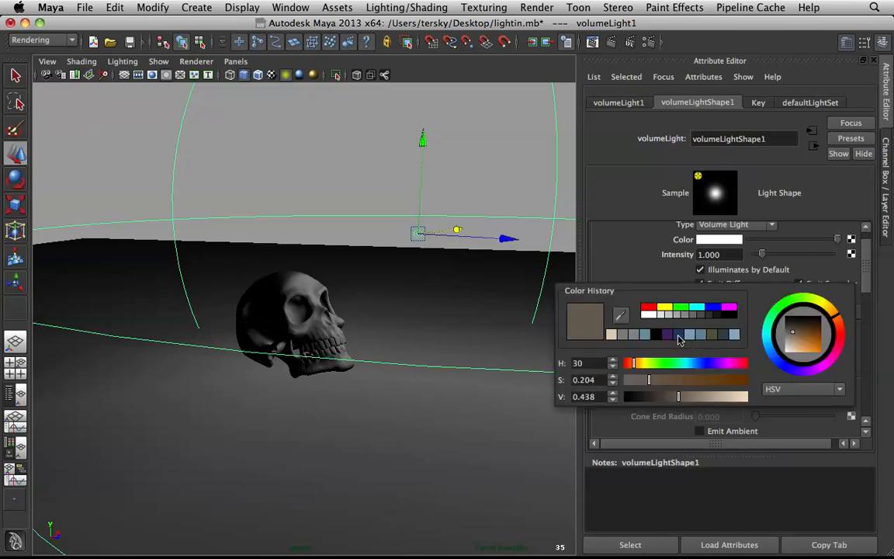
{"action": "left_click", "coordinate": [679, 336]}
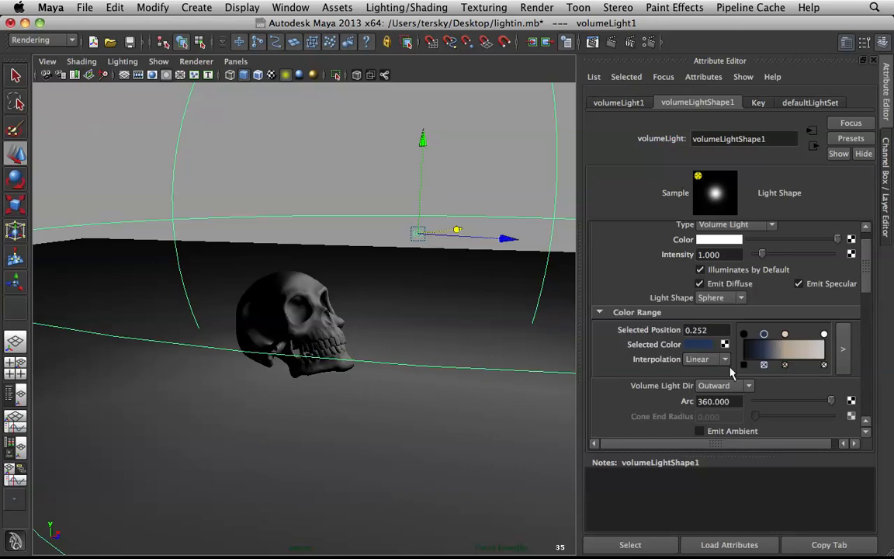
{"action": "scroll", "coordinate": [382, 261], "scroll_direction": "up", "scroll_amount": 3}
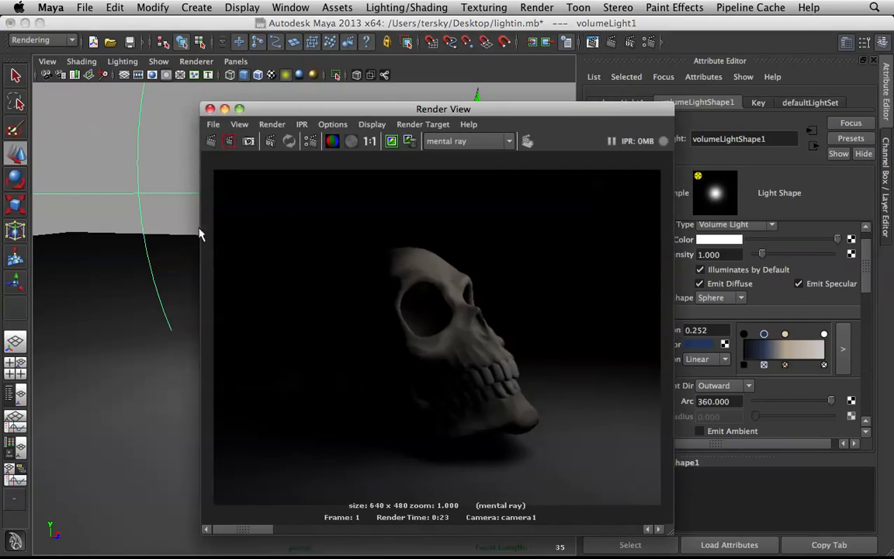
Step: Render the skull through camera1 with mental ray to test the cream and blue color range
{"action": "left_click", "coordinate": [213, 140]}
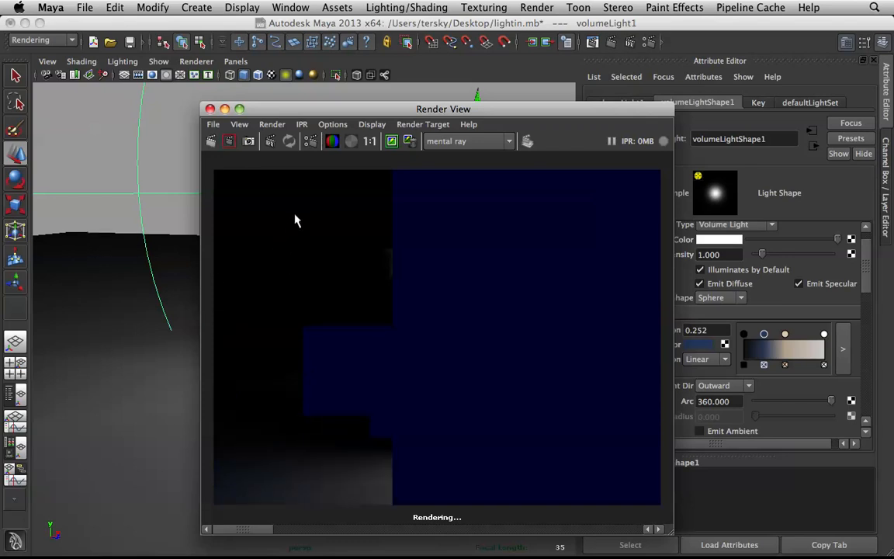
{"action": "left_click", "coordinate": [268, 124]}
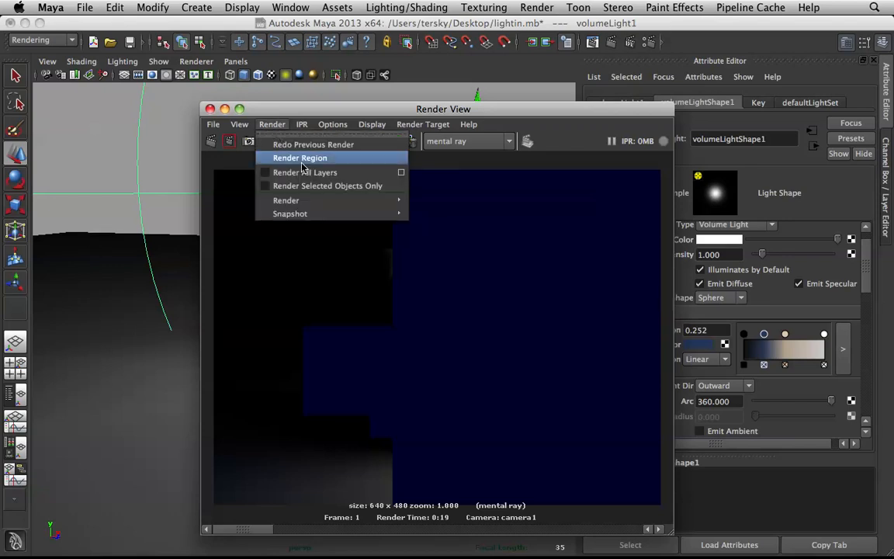
{"action": "mouse_move", "coordinate": [319, 200]}
{"action": "left_click", "coordinate": [450, 214]}
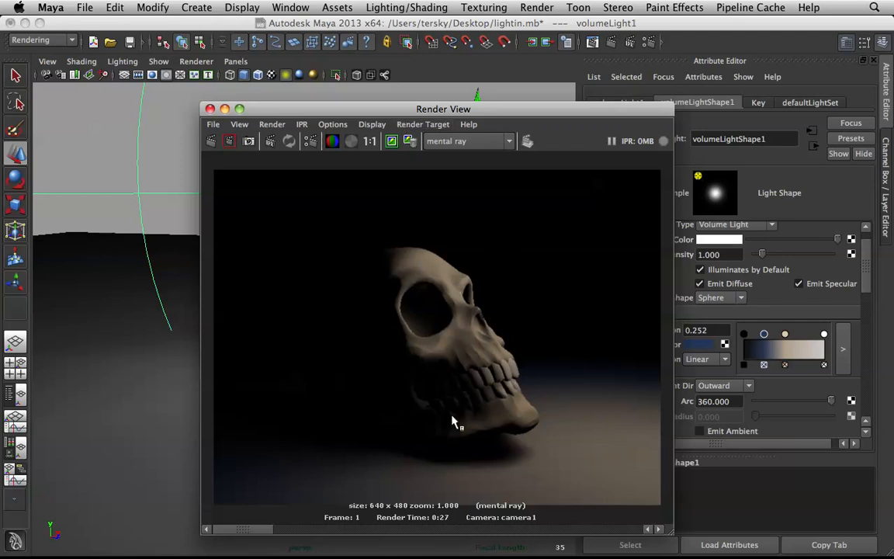
Step: Replace the cream color range key with one at position 0.609 and shift its hue to a warm beige
{"action": "left_click", "coordinate": [785, 342]}
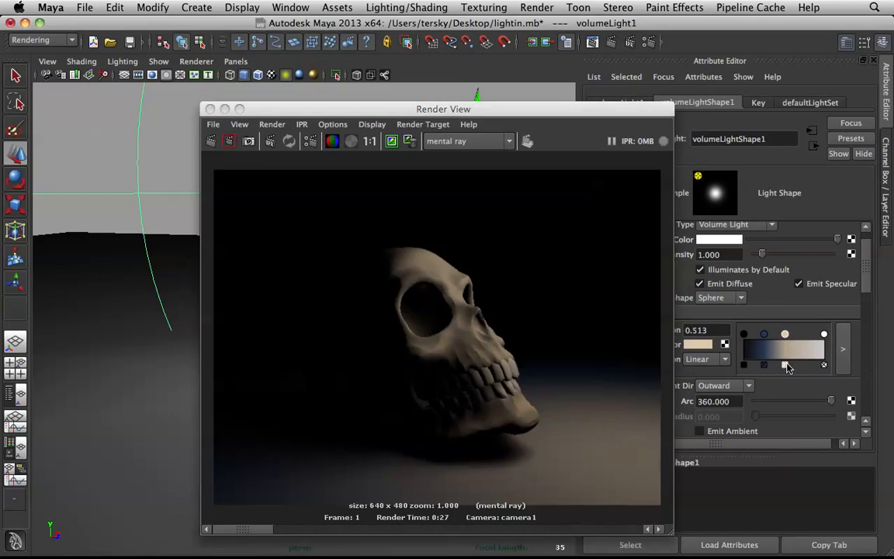
{"action": "left_click", "coordinate": [786, 366]}
{"action": "left_click", "coordinate": [792, 357]}
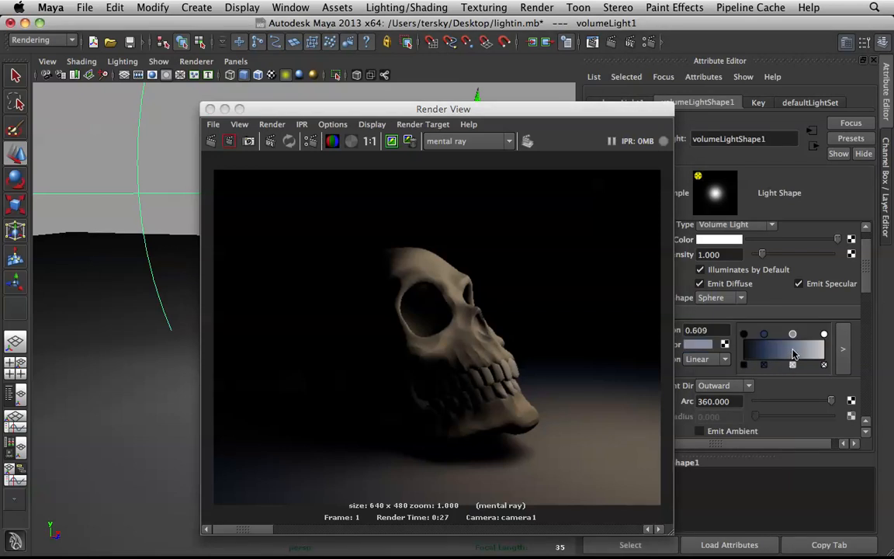
{"action": "left_click", "coordinate": [711, 346]}
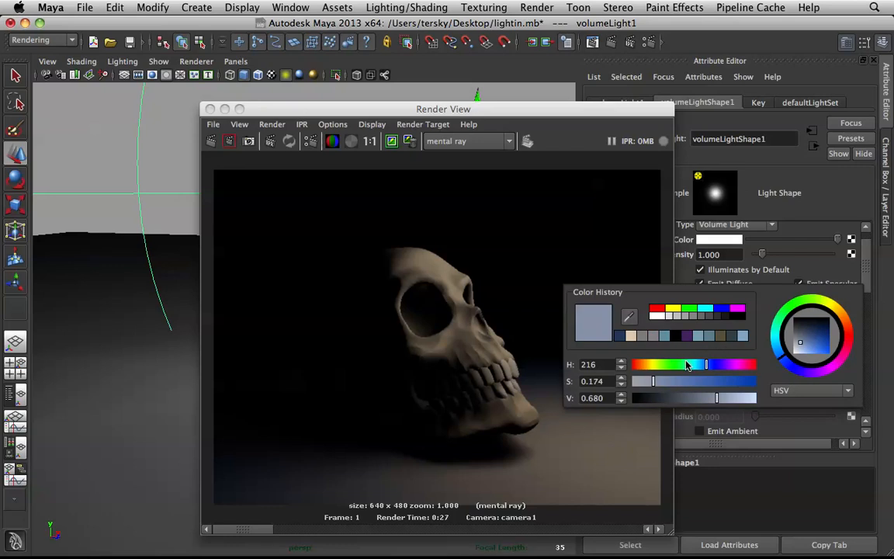
{"action": "left_click_drag", "start_coordinate": [661, 369], "coordinate": [647, 368]}
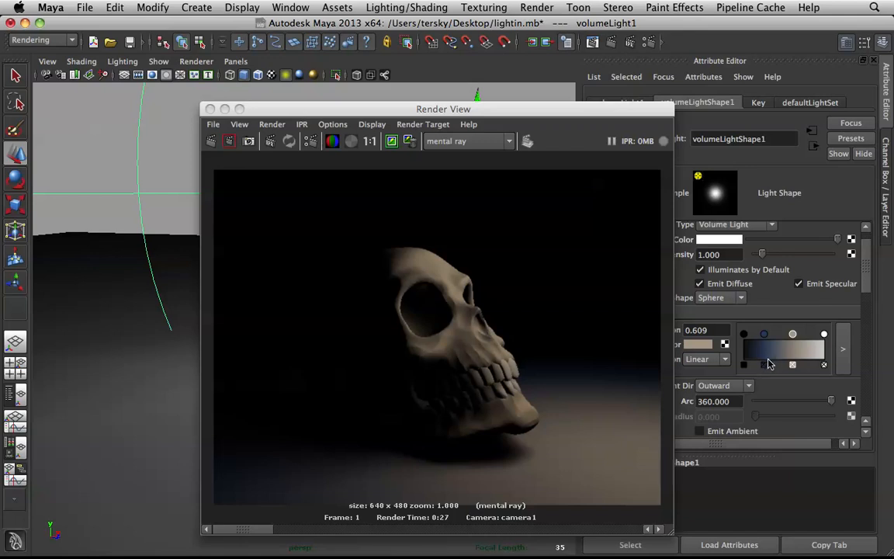
Step: Replace the dark blue key with a more saturated blue of hue 207 at position 0.426 and render the skull again
{"action": "left_click", "coordinate": [765, 365]}
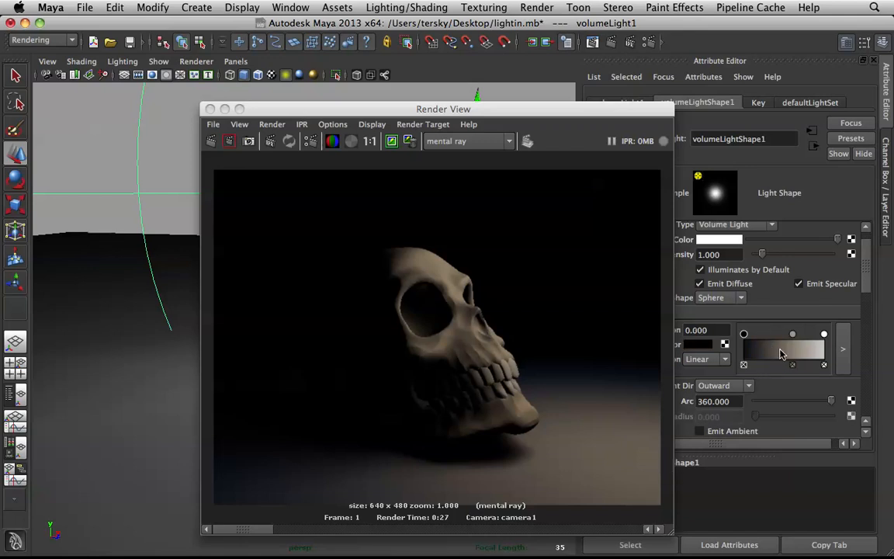
{"action": "left_click", "coordinate": [779, 354]}
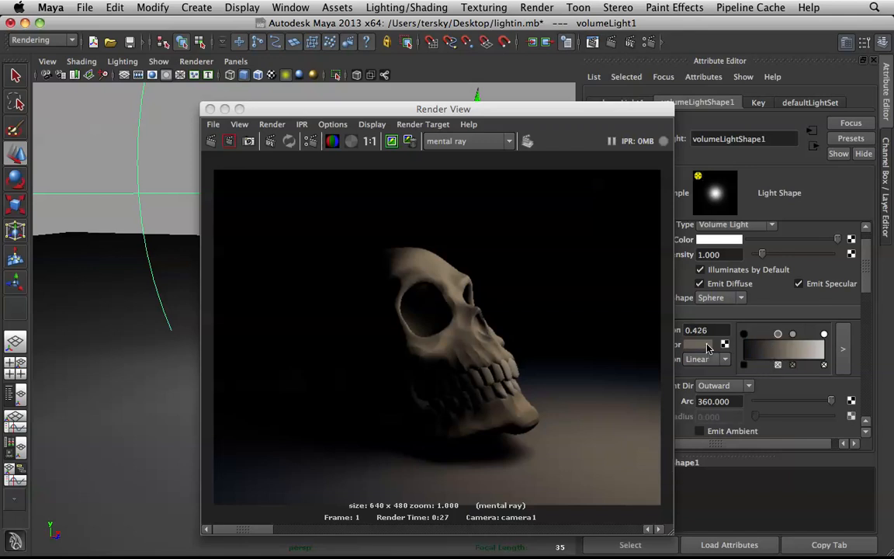
{"action": "left_click", "coordinate": [707, 344]}
{"action": "left_click_drag", "start_coordinate": [687, 364], "coordinate": [704, 366]}
{"action": "left_click", "coordinate": [700, 344]}
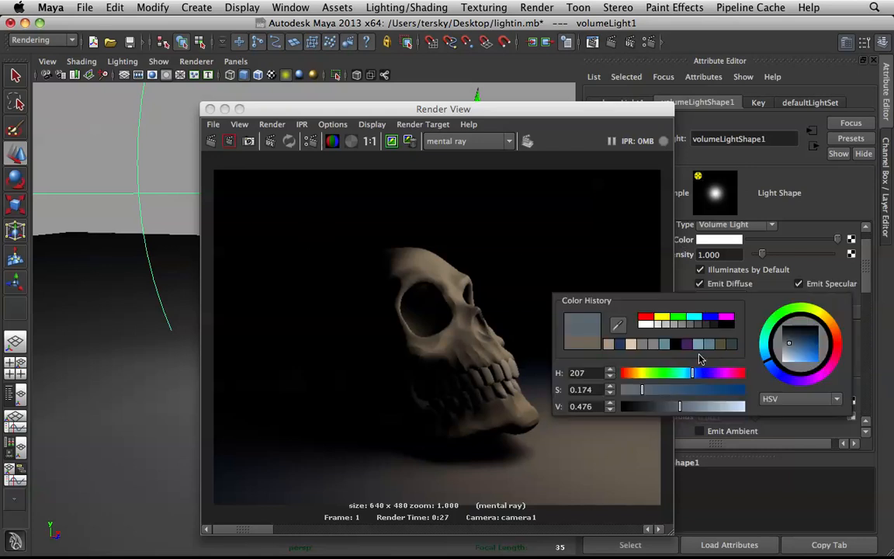
{"action": "left_click", "coordinate": [680, 388]}
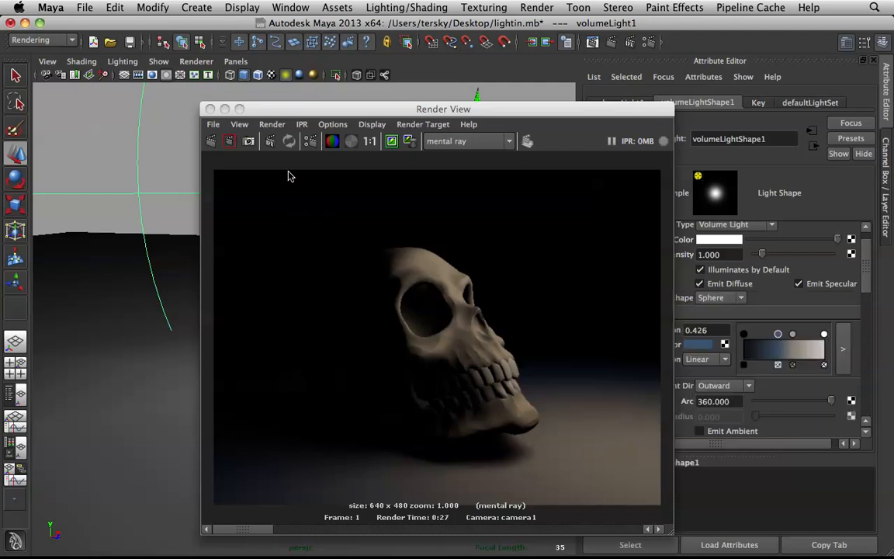
{"action": "left_click", "coordinate": [212, 143]}
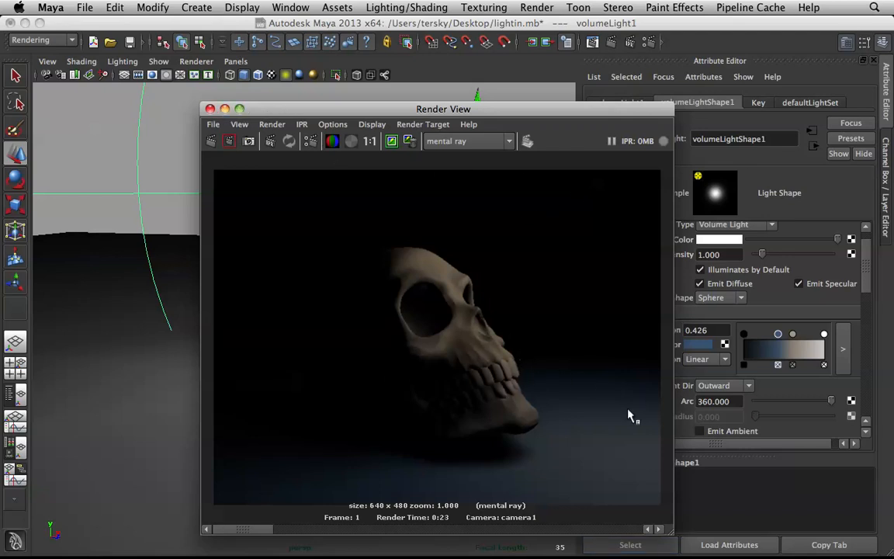
Step: Minimize the Render View and activate the Scale tool for the volume light
{"action": "left_click", "coordinate": [224, 109]}
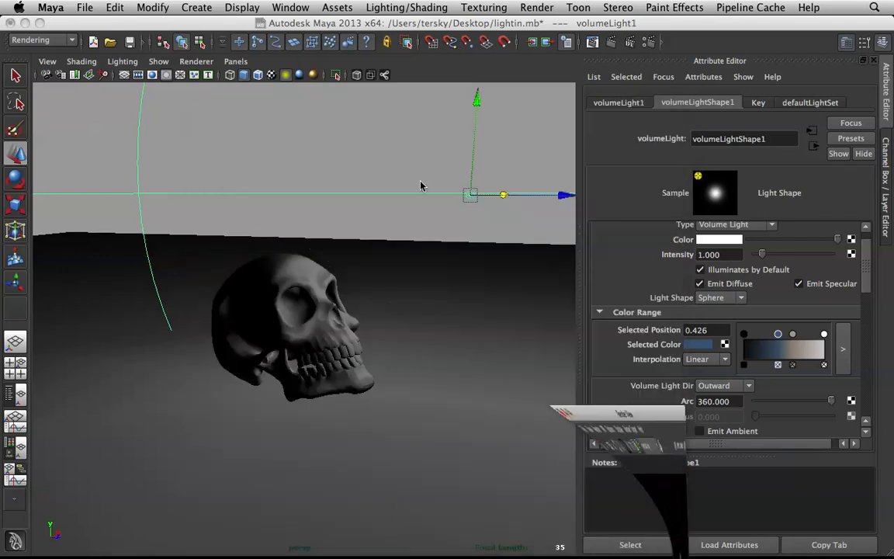
{"action": "key", "text": "r"}
{"action": "left_click_drag", "start_coordinate": [472, 196], "coordinate": [893, 134]}
{"action": "key", "text": "super+z"}
{"action": "left_click_drag", "start_coordinate": [474, 194], "coordinate": [545, 138]}
{"action": "key", "text": "super+z"}
Step: Scale the key volume light up uniformly so its sphere reaches farther around the skull, then deselect it
{"action": "scroll", "coordinate": [481, 177], "scroll_direction": "down", "scroll_amount": 4}
{"action": "left_click", "coordinate": [435, 216]}
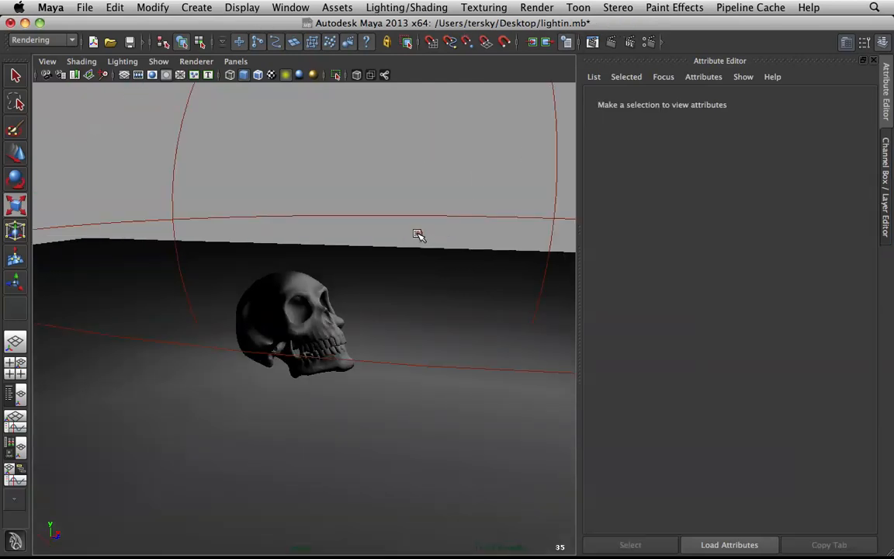
{"action": "left_click", "coordinate": [421, 232]}
{"action": "left_click_drag", "start_coordinate": [419, 232], "coordinate": [893, 120]}
{"action": "left_click", "coordinate": [519, 138]}
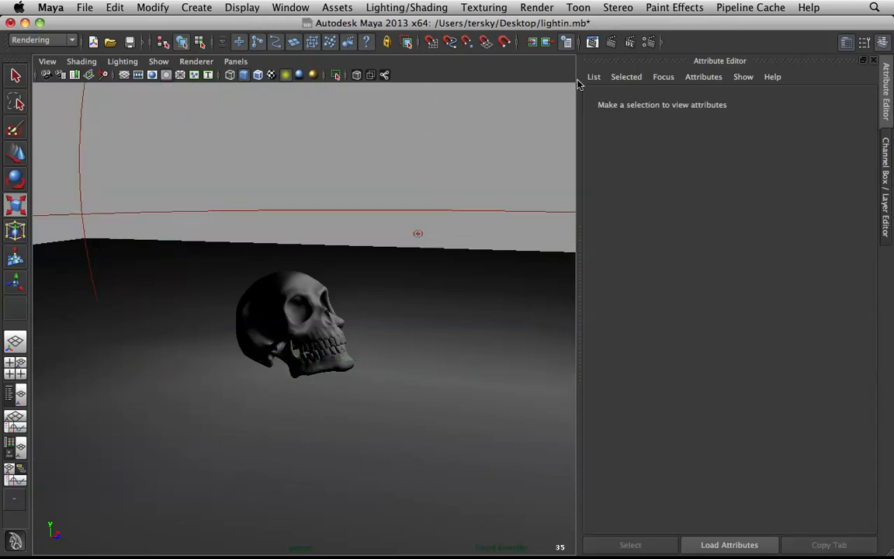
Step: Render the skull through camera1 with mental ray to test the enlarged volume light, then put the render away
{"action": "left_click", "coordinate": [593, 42]}
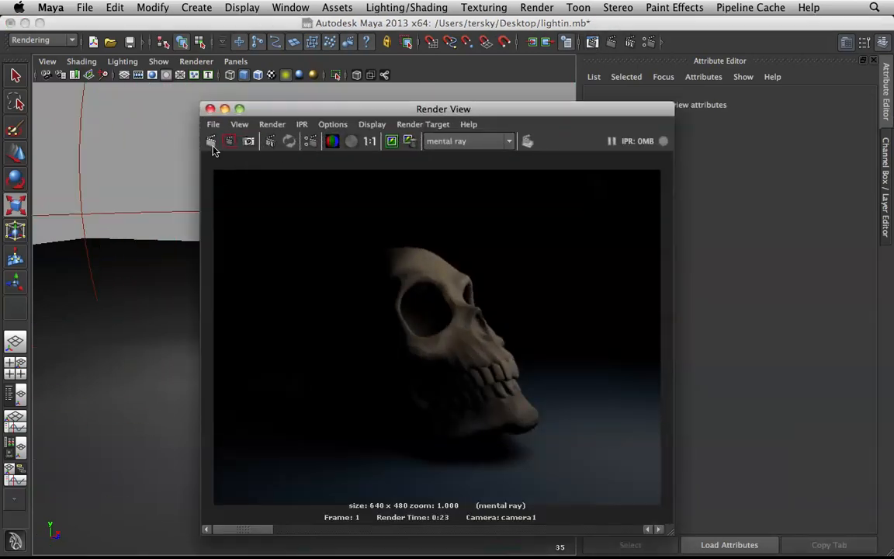
{"action": "left_click", "coordinate": [212, 145]}
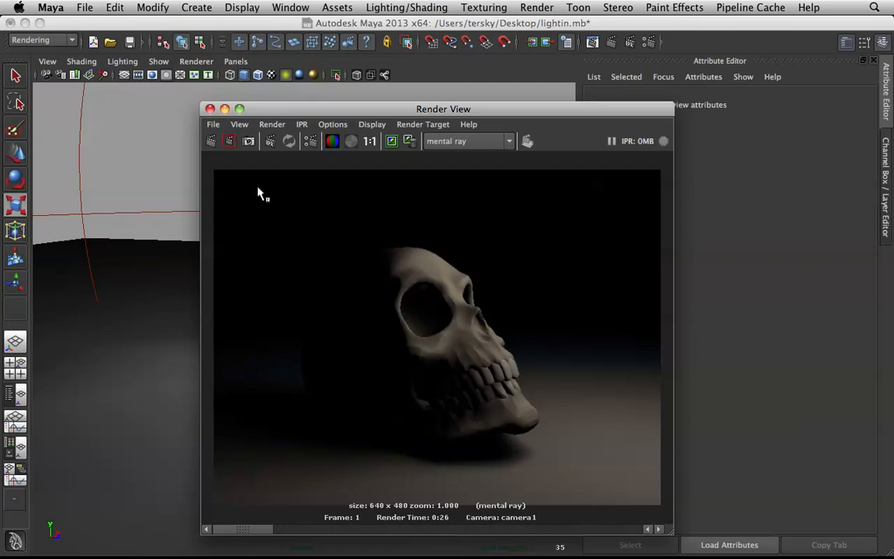
{"action": "left_click", "coordinate": [224, 109]}
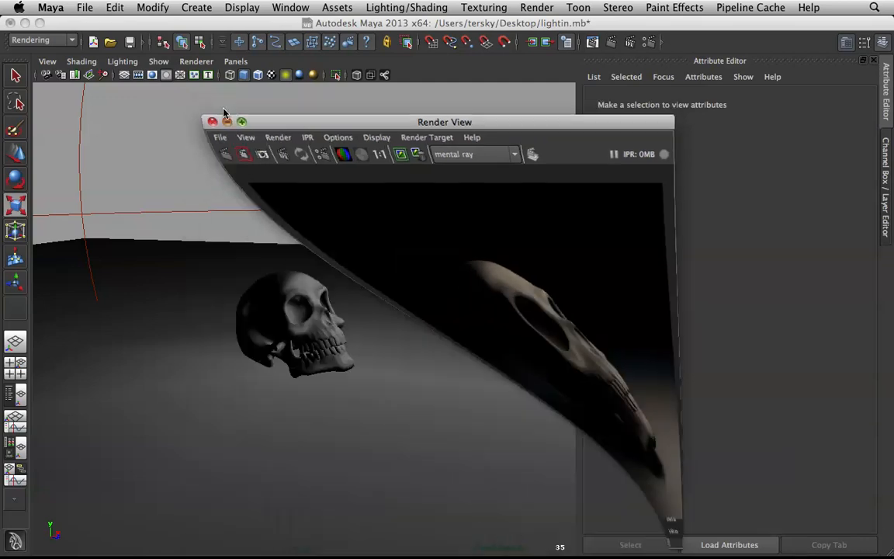
Step: Review the volume light's color range and raytrace shadow settings, and look at the last render once more
{"action": "left_click_drag", "start_coordinate": [377, 177], "coordinate": [409, 208]}
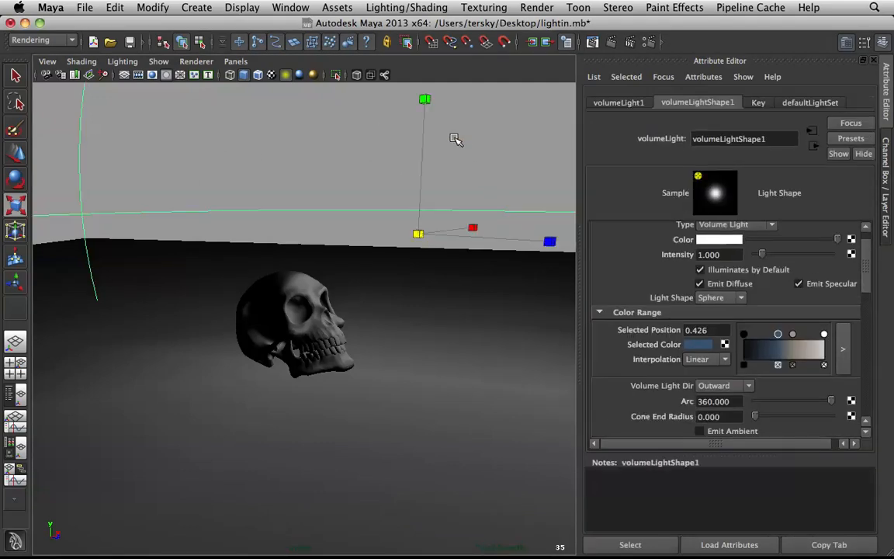
{"action": "left_click", "coordinate": [427, 171]}
{"action": "left_click_drag", "start_coordinate": [425, 168], "coordinate": [493, 224]}
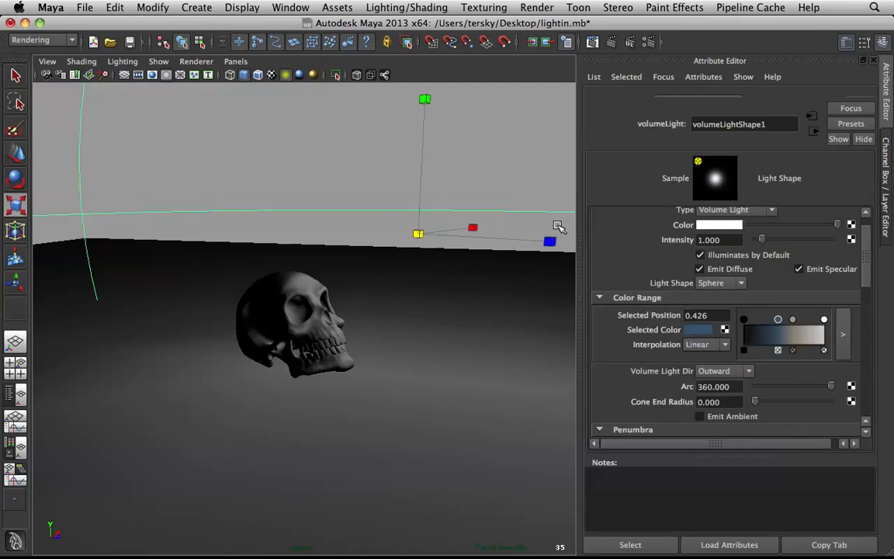
{"action": "scroll", "coordinate": [812, 326], "scroll_direction": "down", "scroll_amount": 2}
{"action": "scroll", "coordinate": [812, 349], "scroll_direction": "down", "scroll_amount": 10}
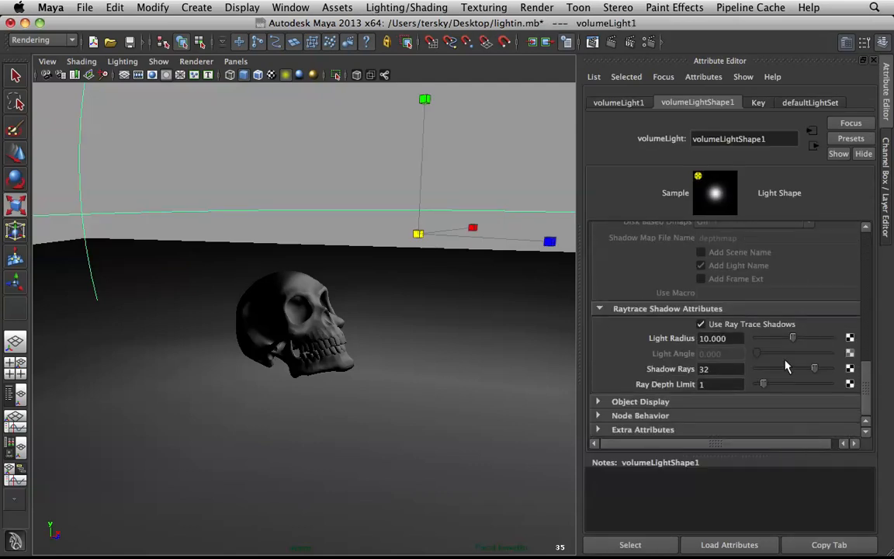
{"action": "left_click", "coordinate": [722, 370]}
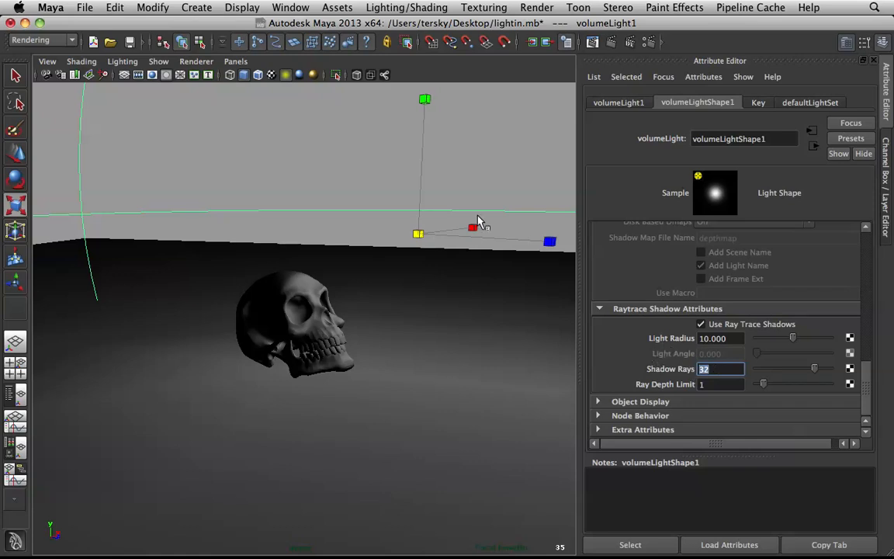
{"action": "left_click", "coordinate": [351, 163]}
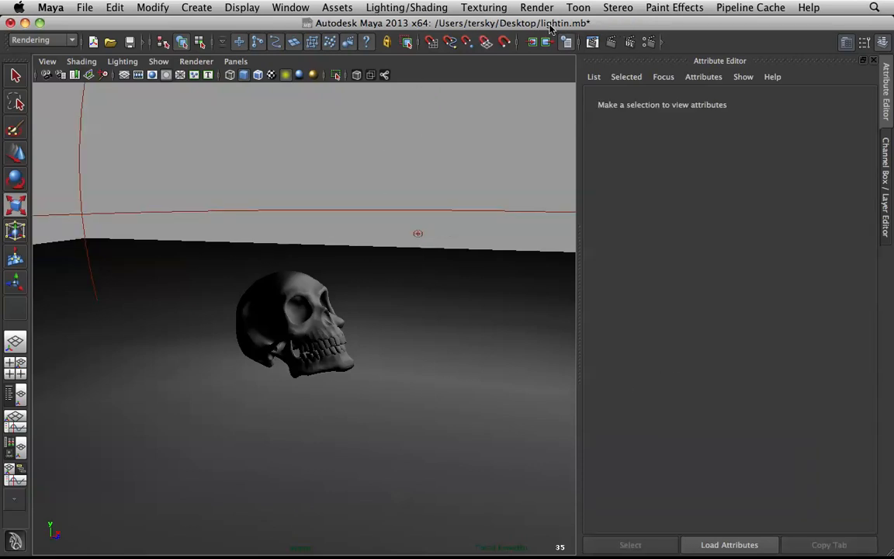
{"action": "left_click", "coordinate": [533, 42]}
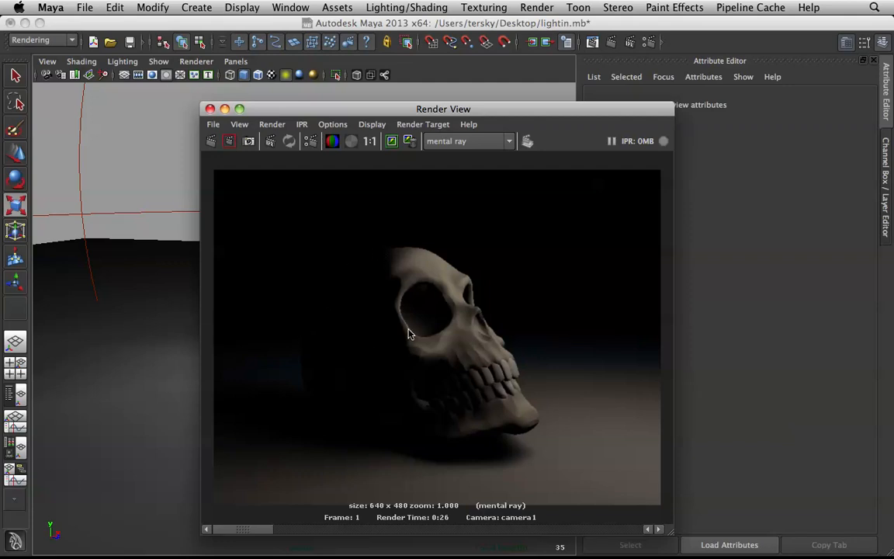
{"action": "left_click", "coordinate": [225, 109]}
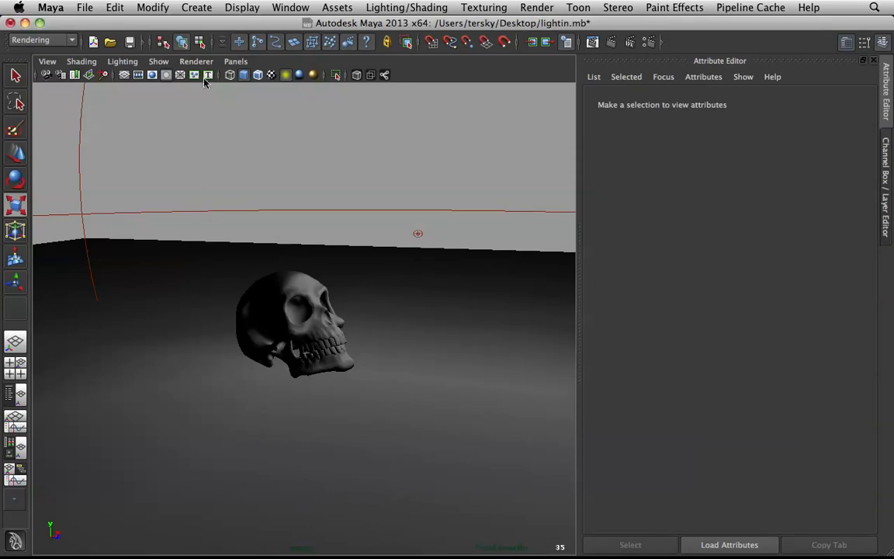
Step: Create a directional light and scale up its icon so it extends beyond the skull
{"action": "left_click", "coordinate": [195, 8]}
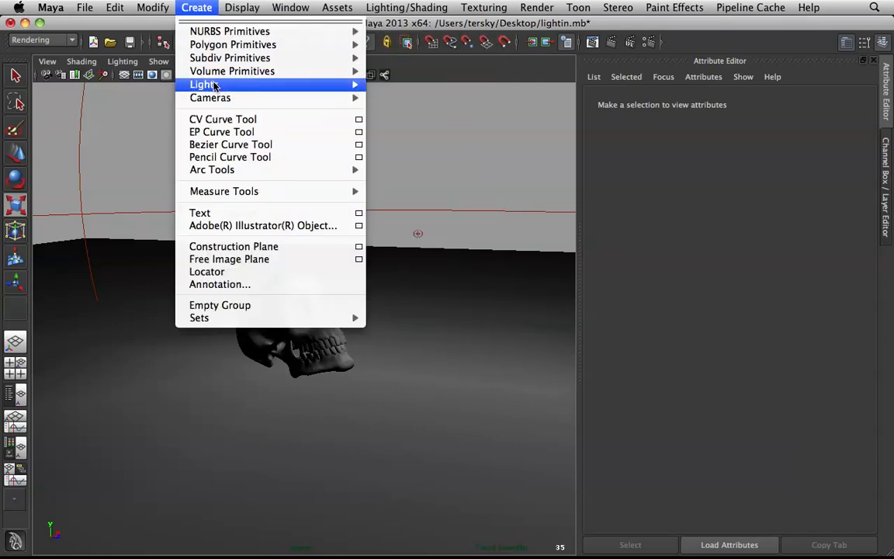
{"action": "mouse_move", "coordinate": [312, 82]}
{"action": "left_click", "coordinate": [410, 101]}
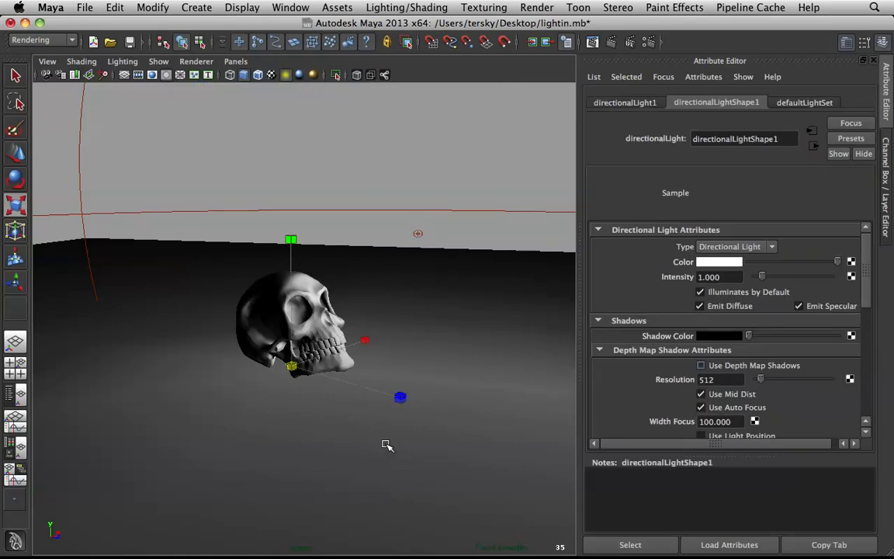
{"action": "key", "text": "w"}
{"action": "key", "text": "r"}
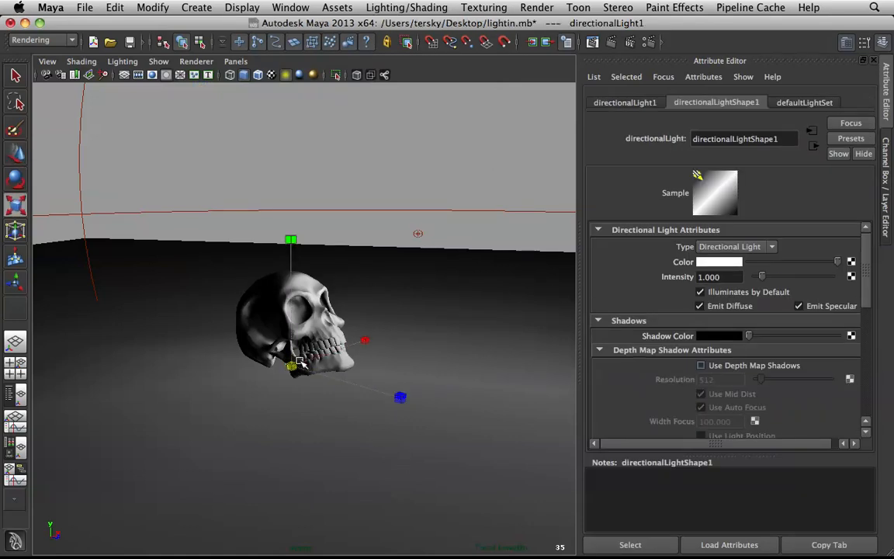
{"action": "middle_click_drag", "start_coordinate": [350, 309], "coordinate": [473, 320]}
Step: Rotate the directional light so its arrows point from the back of the skull toward the face, tilted nearly level
{"action": "key", "text": "e"}
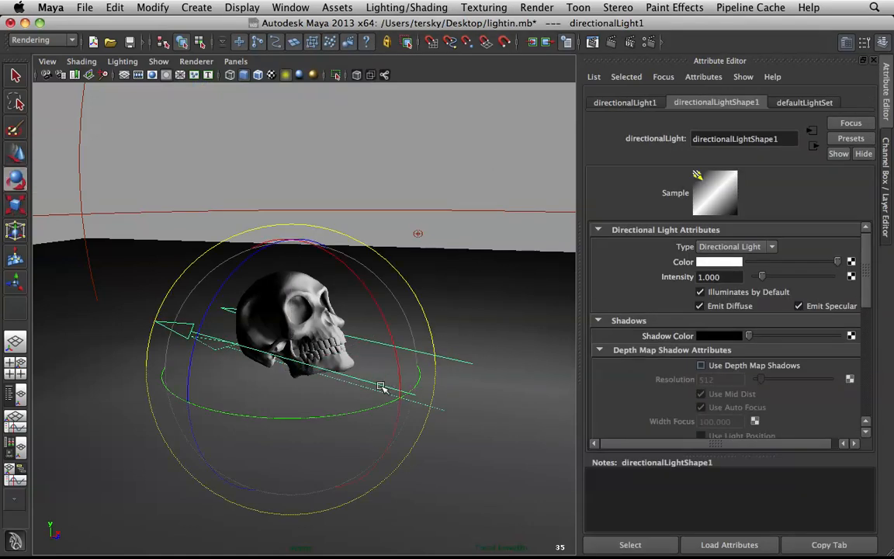
{"action": "left_click_drag", "start_coordinate": [379, 410], "coordinate": [91, 361]}
{"action": "left_click_drag", "start_coordinate": [309, 417], "coordinate": [313, 391]}
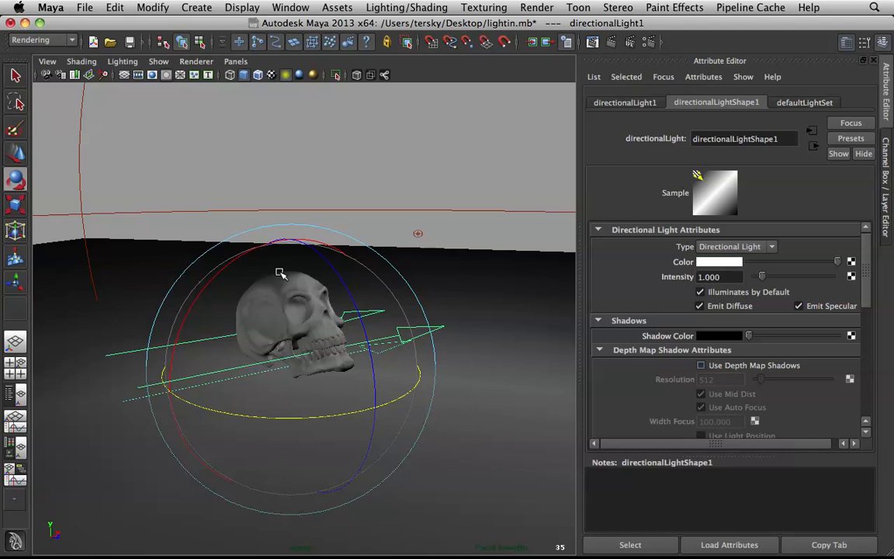
{"action": "left_click_drag", "start_coordinate": [299, 417], "coordinate": [314, 417]}
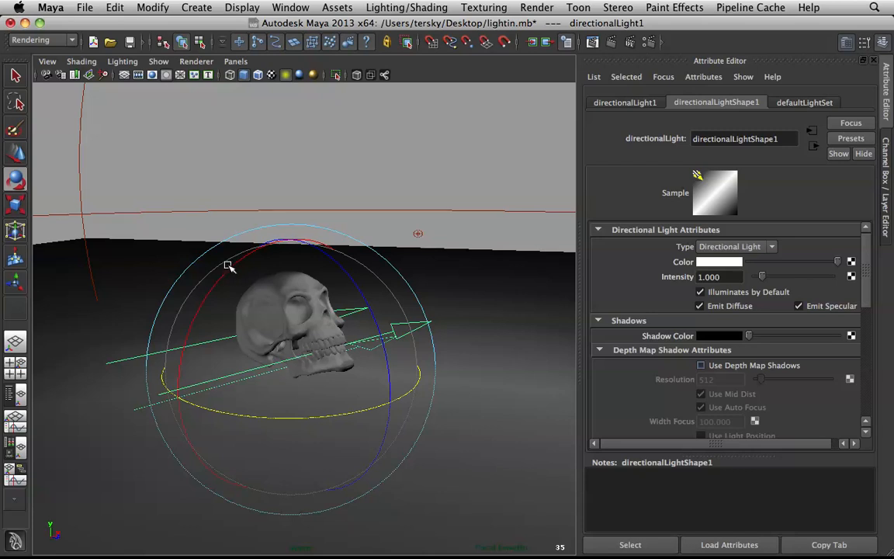
{"action": "left_click_drag", "start_coordinate": [240, 255], "coordinate": [240, 257]}
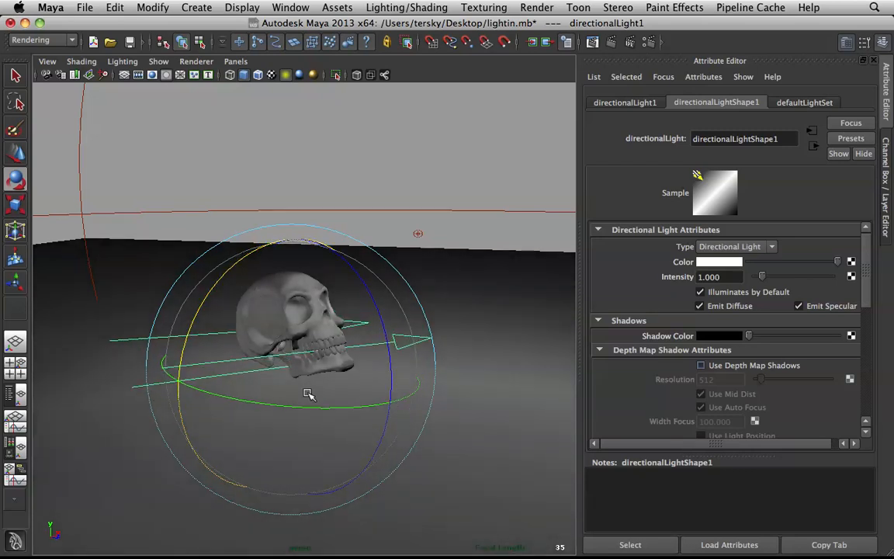
{"action": "left_click_drag", "start_coordinate": [304, 404], "coordinate": [319, 405]}
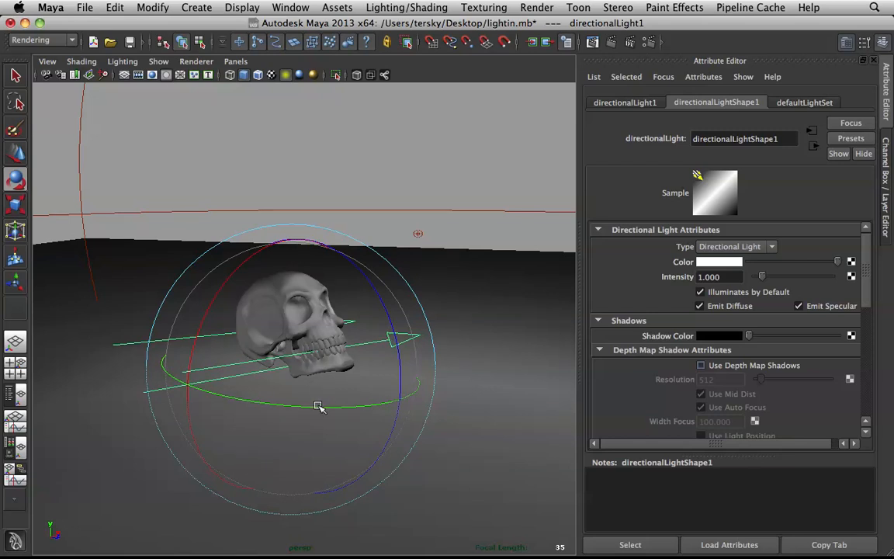
{"action": "left_click_drag", "start_coordinate": [321, 406], "coordinate": [332, 408]}
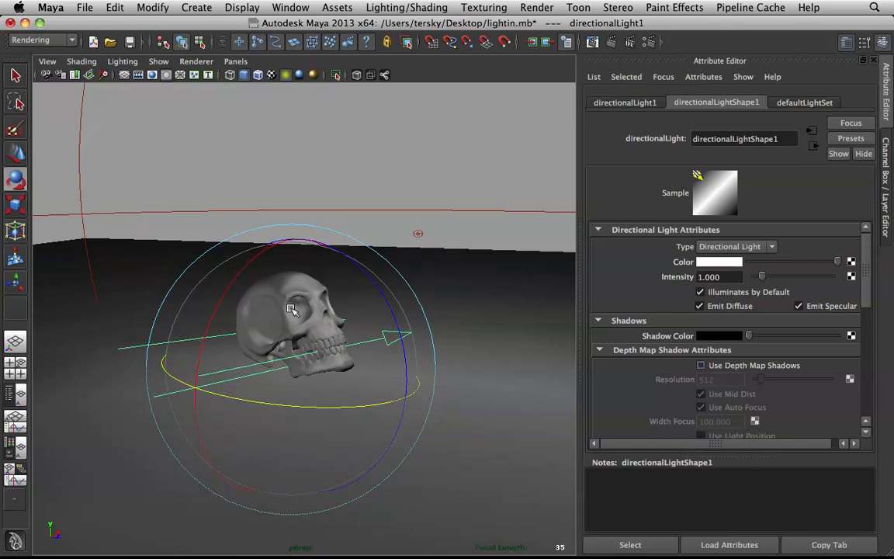
Step: Set the directional light's intensity to 0.5 and compare it with the key volume light's intensity
{"action": "double_click", "coordinate": [721, 276]}
{"action": "type", "text": ".5"}
{"action": "key", "text": "Return"}
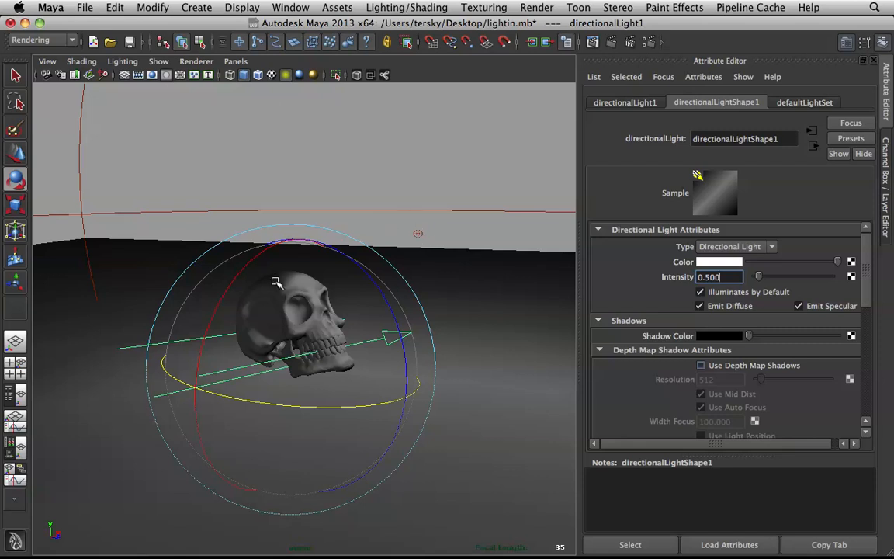
{"action": "left_click_drag", "start_coordinate": [404, 228], "coordinate": [423, 238]}
{"action": "scroll", "coordinate": [704, 391], "scroll_direction": "up", "scroll_amount": 5}
{"action": "scroll", "coordinate": [757, 334], "scroll_direction": "up", "scroll_amount": 5}
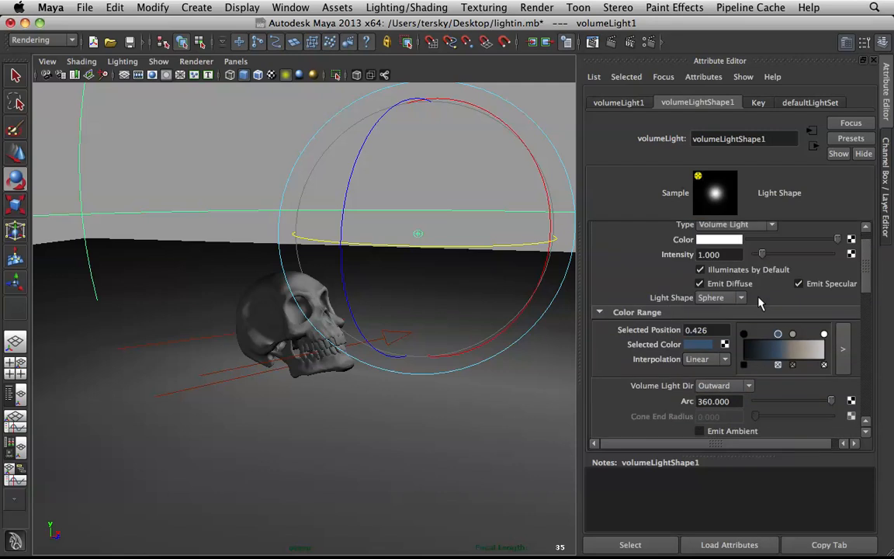
Step: Tint the directional light's color a pale blue, leaving its shadow color alone
{"action": "left_click", "coordinate": [244, 369]}
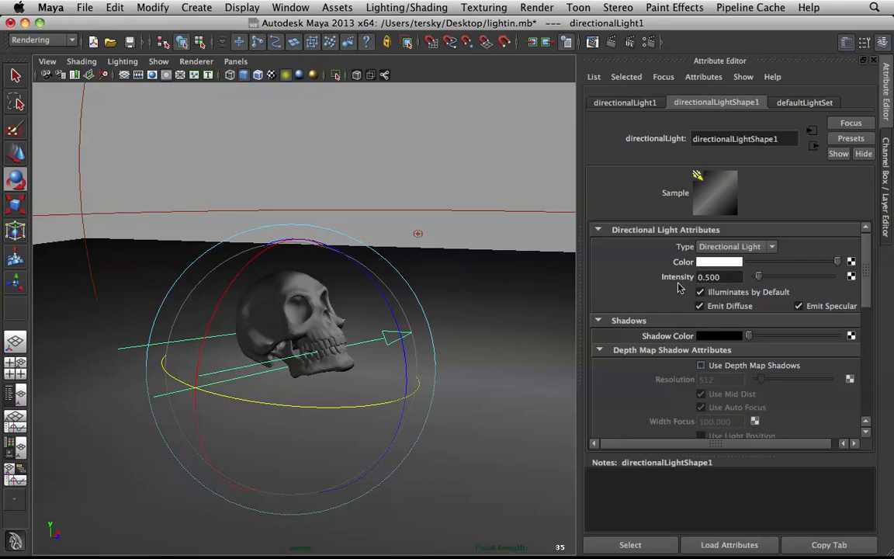
{"action": "scroll", "coordinate": [711, 298], "scroll_direction": "down", "scroll_amount": 5}
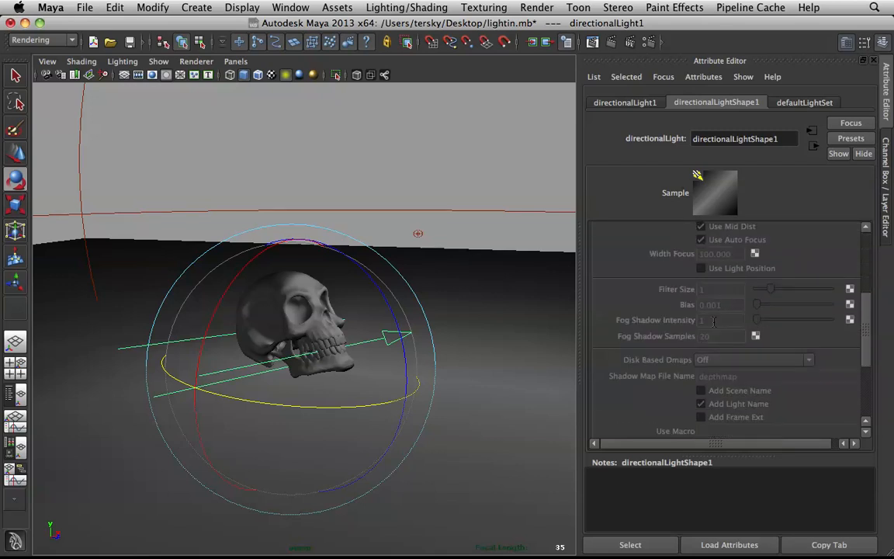
{"action": "scroll", "coordinate": [714, 309], "scroll_direction": "up", "scroll_amount": 3}
{"action": "left_click", "coordinate": [718, 335]}
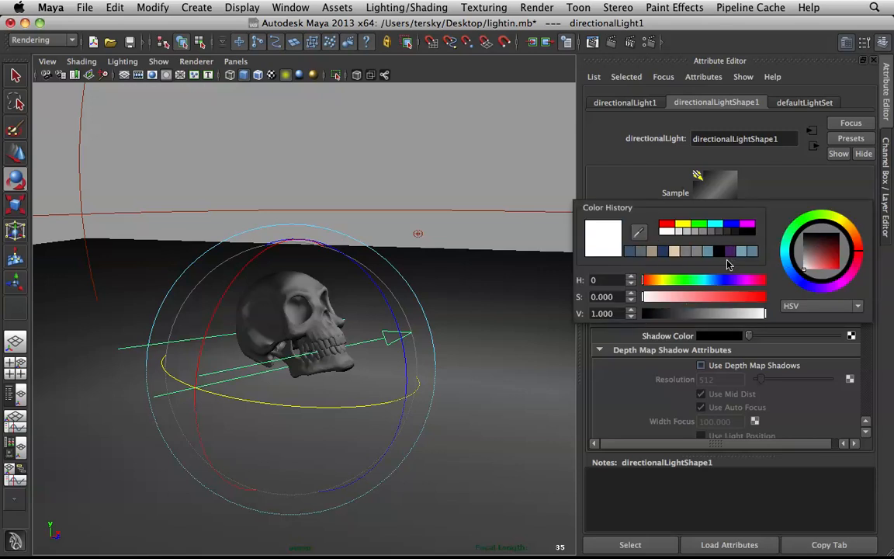
{"action": "mouse_move", "coordinate": [711, 284]}
{"action": "left_mouse_down"}
{"action": "mouse_move", "coordinate": [679, 299]}
{"action": "mouse_move", "coordinate": [758, 298]}
{"action": "mouse_move", "coordinate": [700, 301]}
{"action": "mouse_move", "coordinate": [707, 281]}
{"action": "mouse_move", "coordinate": [698, 300]}
{"action": "mouse_move", "coordinate": [684, 298]}
{"action": "left_mouse_up"}
{"action": "left_click", "coordinate": [450, 158]}
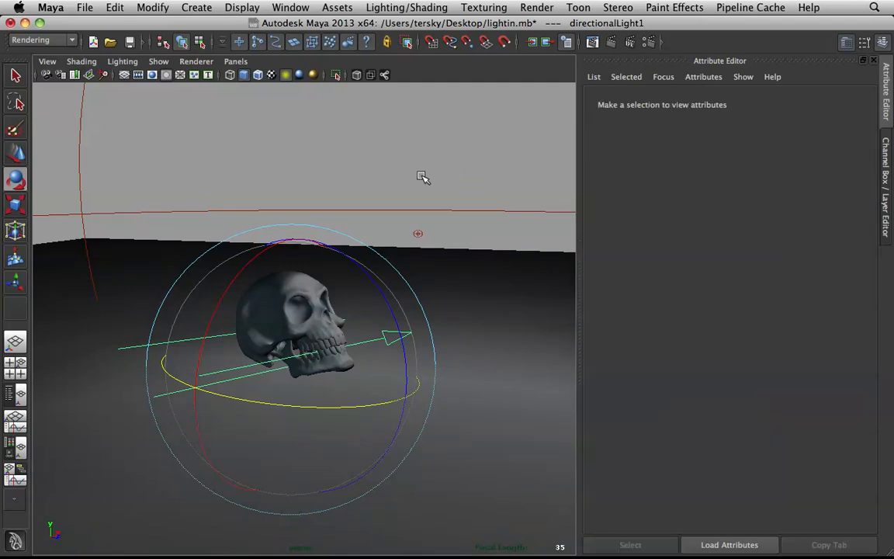
Step: Enable ray trace shadows on the directional light with a light angle of 50 and 8 shadow rays
{"action": "scroll", "coordinate": [399, 322], "scroll_direction": "up", "scroll_amount": 5}
{"action": "left_click_drag", "start_coordinate": [343, 291], "coordinate": [323, 319], "text": "alt"}
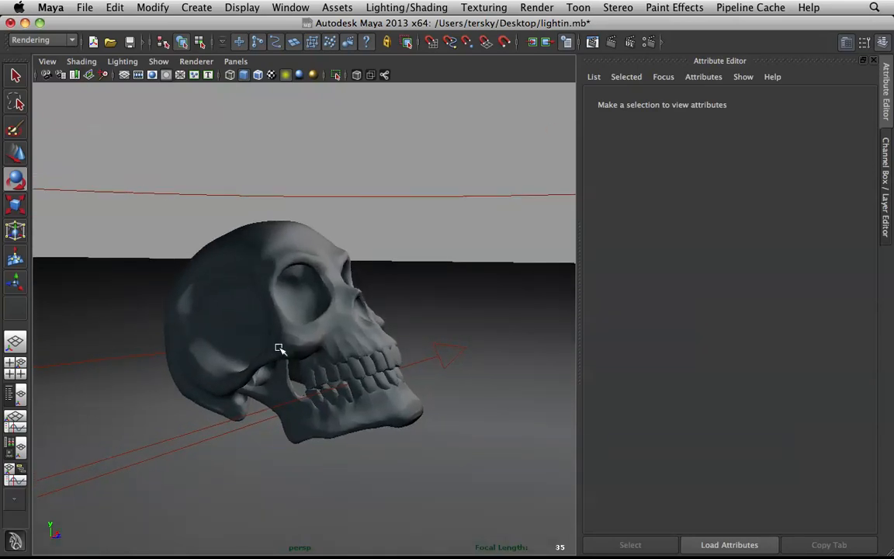
{"action": "left_click", "coordinate": [246, 416]}
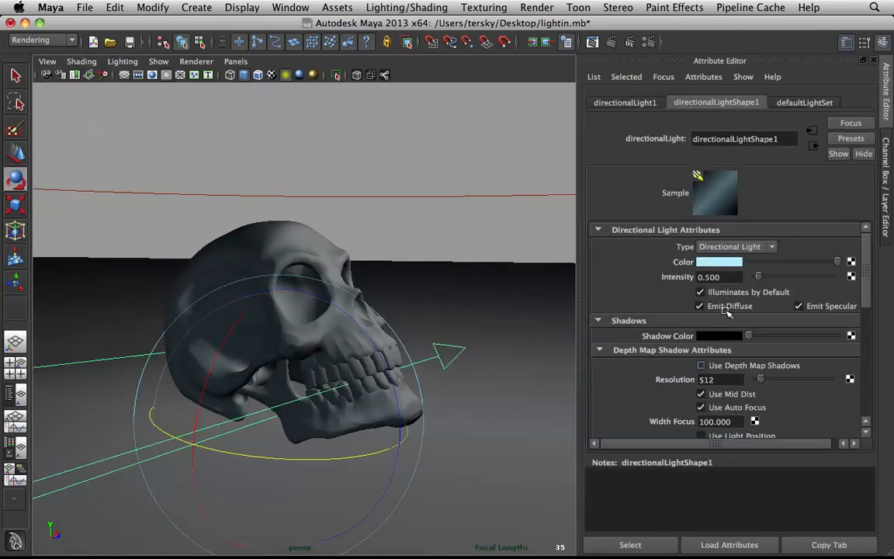
{"action": "scroll", "coordinate": [757, 337], "scroll_direction": "down", "scroll_amount": 5}
{"action": "scroll", "coordinate": [764, 345], "scroll_direction": "down", "scroll_amount": 1}
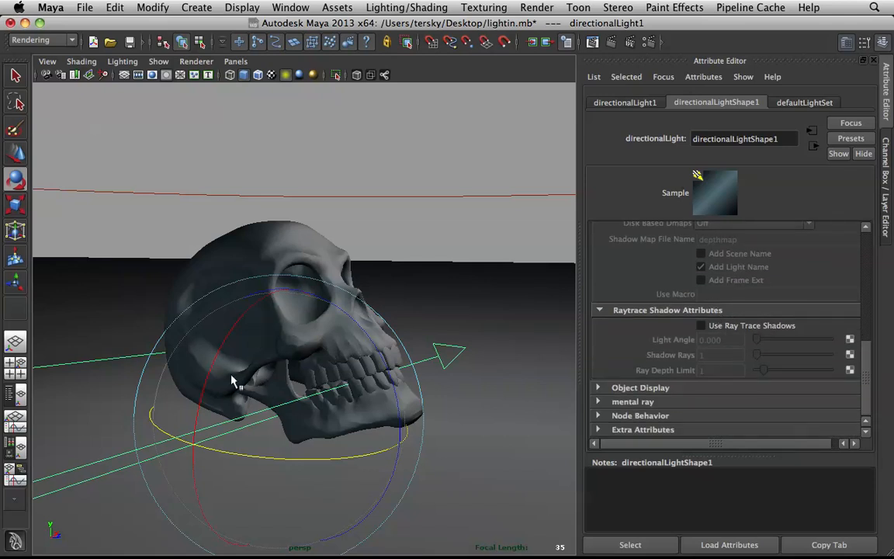
{"action": "left_click", "coordinate": [701, 326]}
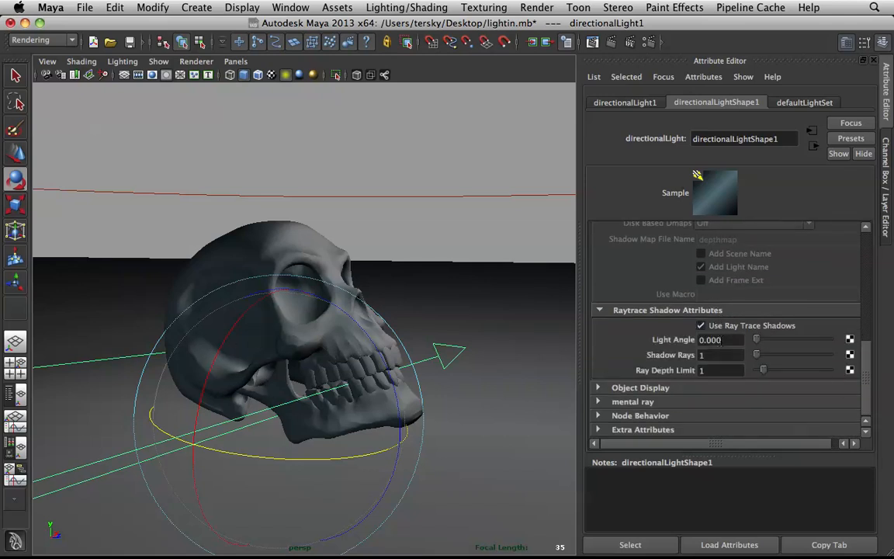
{"action": "left_click", "coordinate": [709, 340]}
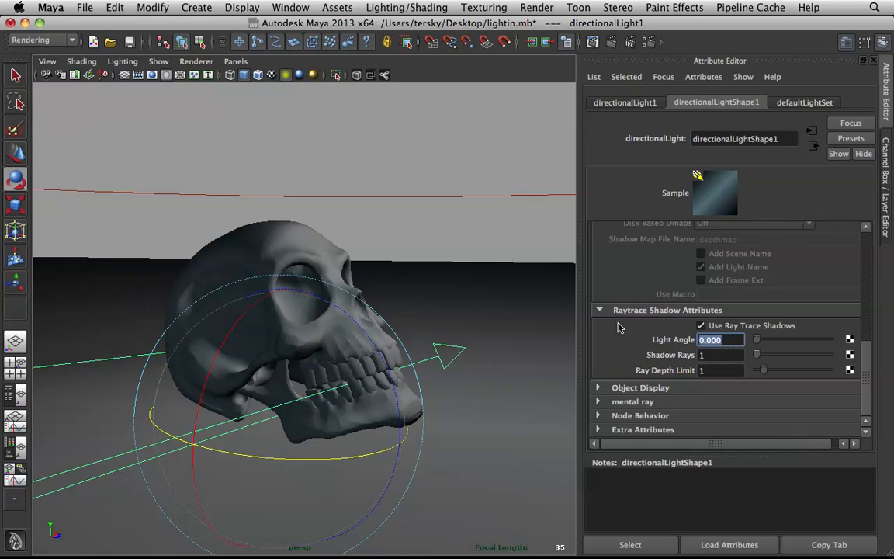
{"action": "type", "text": "50"}
{"action": "key", "text": "Tab"}
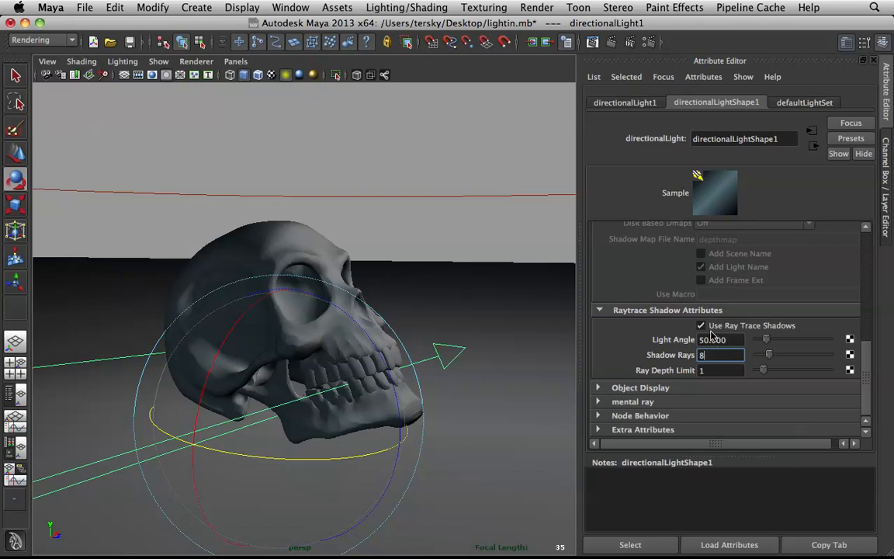
{"action": "left_click", "coordinate": [494, 247]}
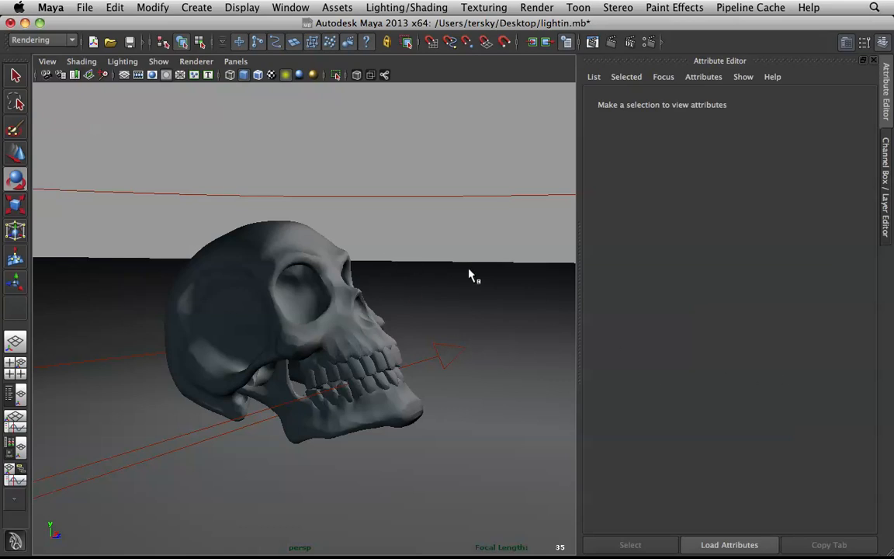
Step: Start a mental ray test render of the skull, stop it partway and put the render window away
{"action": "left_click", "coordinate": [592, 40]}
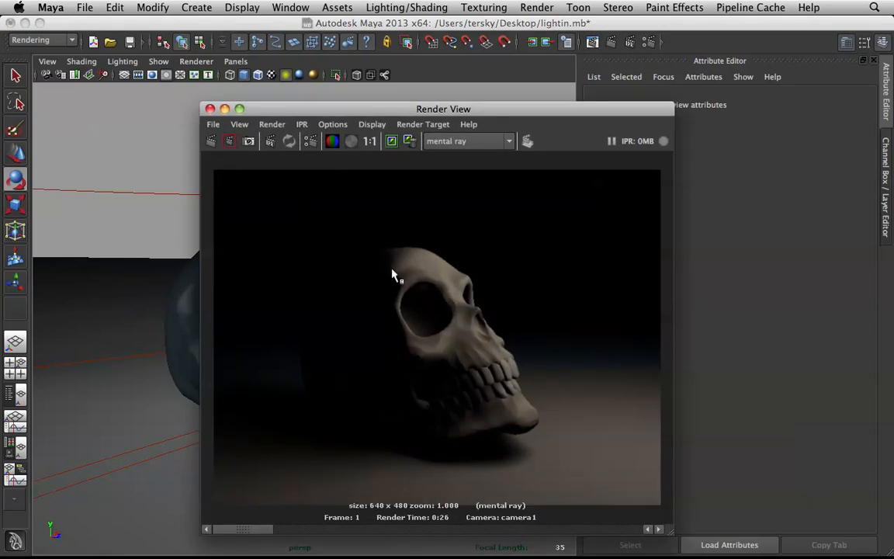
{"action": "left_click", "coordinate": [210, 141]}
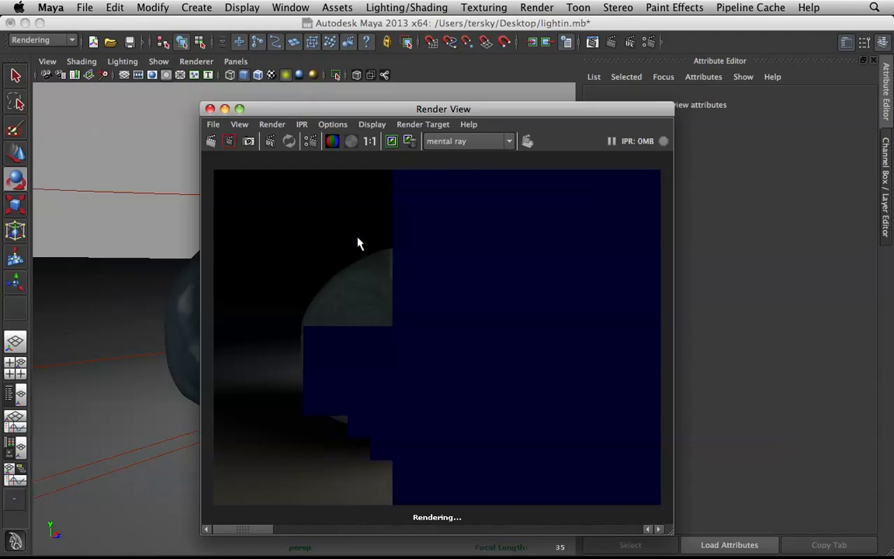
{"action": "key", "text": "Escape"}
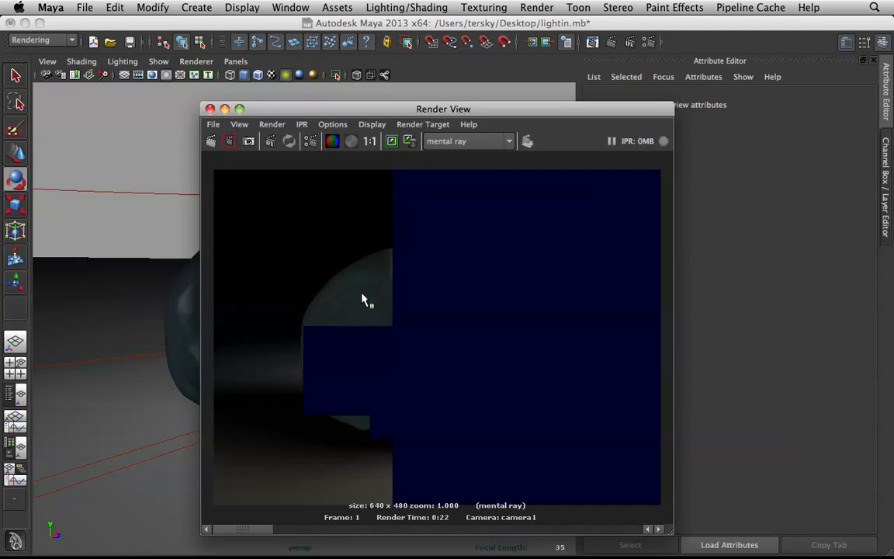
{"action": "left_click", "coordinate": [224, 109]}
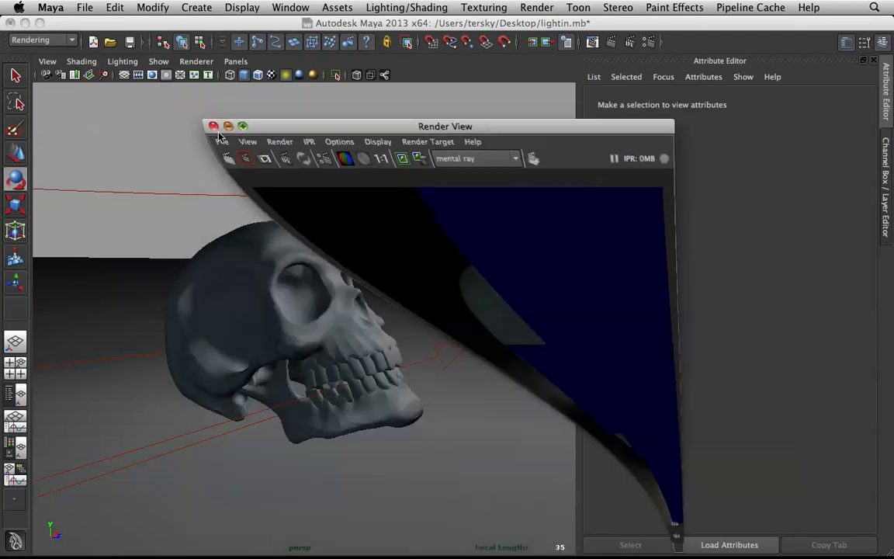
Step: Lower the directional fill light's intensity to 0.3
{"action": "left_click", "coordinate": [190, 192]}
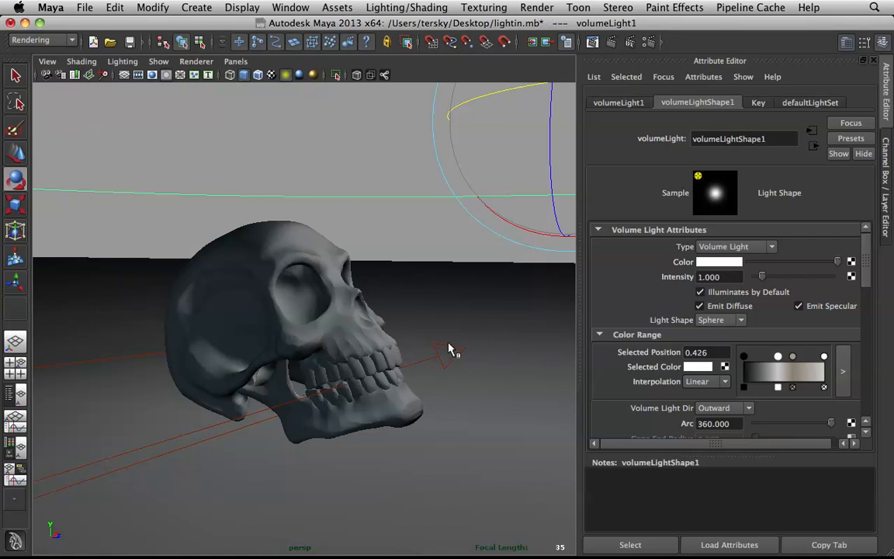
{"action": "left_click", "coordinate": [448, 353]}
{"action": "scroll", "coordinate": [779, 281], "scroll_direction": "up", "scroll_amount": 10}
{"action": "left_click", "coordinate": [706, 276]}
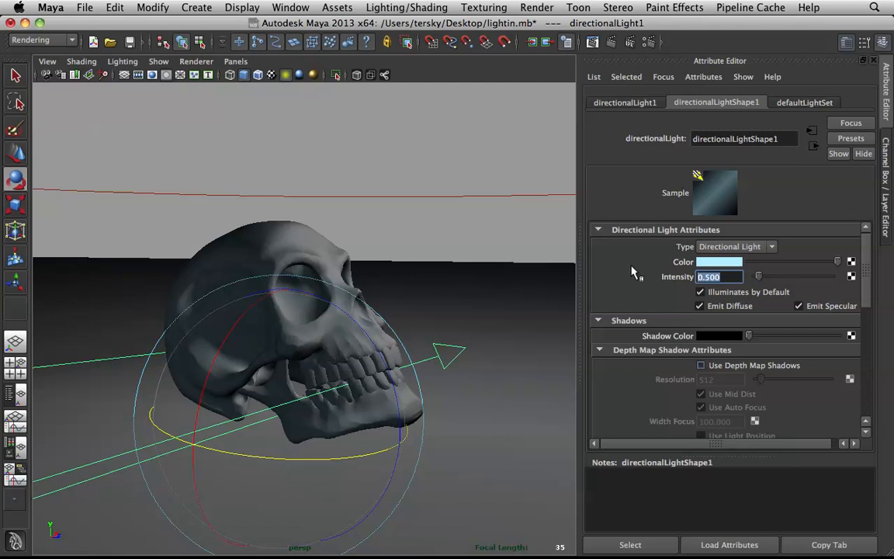
{"action": "type", "text": ".3"}
{"action": "key", "text": "Return"}
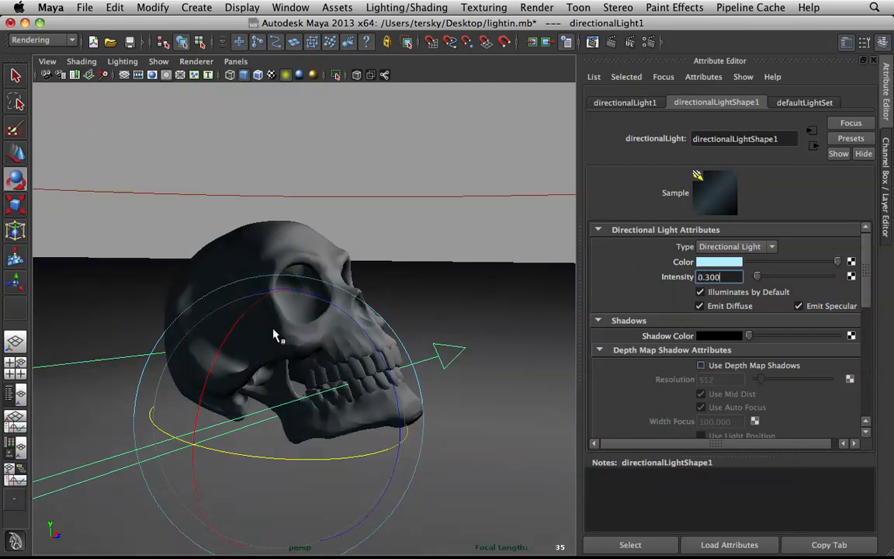
Step: Raise the directional fill light's ray trace shadow rays to 32
{"action": "scroll", "coordinate": [761, 389], "scroll_direction": "down", "scroll_amount": 10}
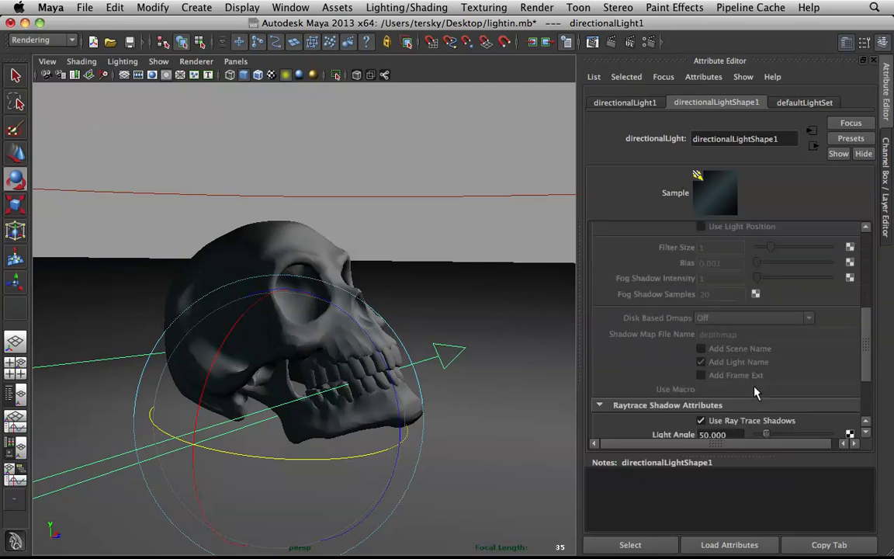
{"action": "left_click_drag", "start_coordinate": [721, 357], "coordinate": [603, 339]}
{"action": "type", "text": "10"}
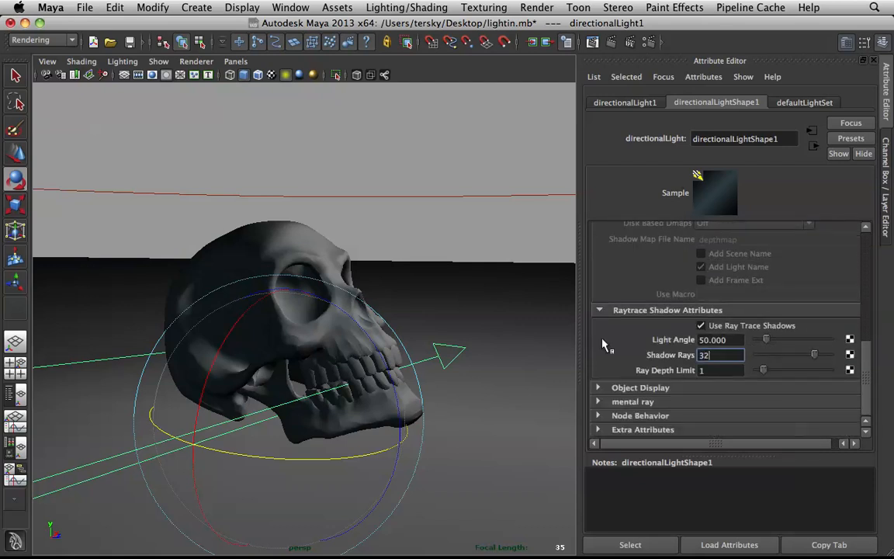
{"action": "left_click", "coordinate": [445, 370]}
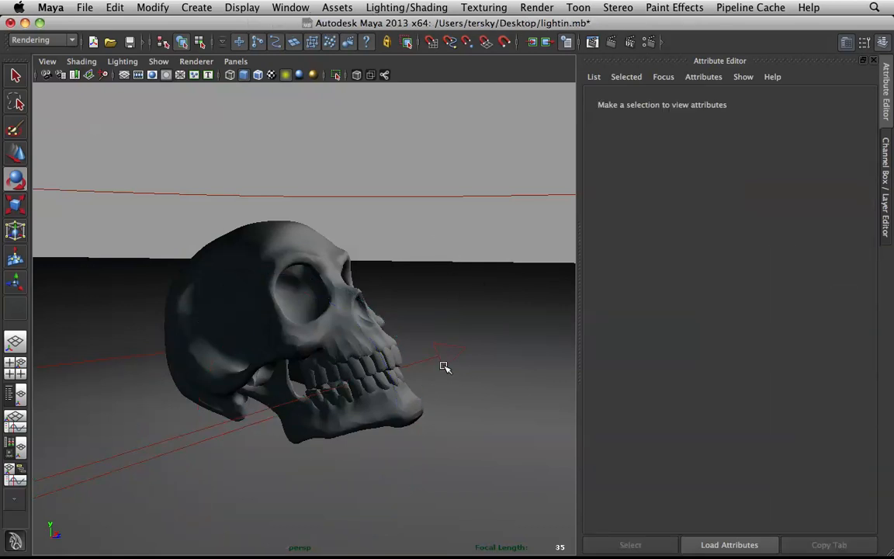
Step: Try turning the directional fill light around the skull, and undo the rotation
{"action": "left_click", "coordinate": [450, 359]}
{"action": "right_click_drag", "start_coordinate": [431, 349], "coordinate": [405, 350], "text": "alt"}
{"action": "left_click_drag", "start_coordinate": [406, 351], "coordinate": [354, 362], "text": "alt"}
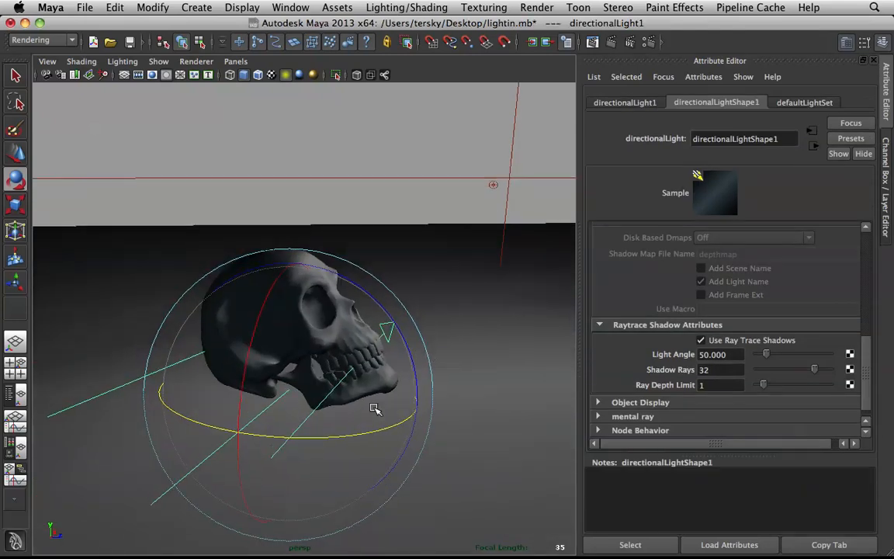
{"action": "left_click_drag", "start_coordinate": [434, 334], "coordinate": [469, 322], "text": "alt"}
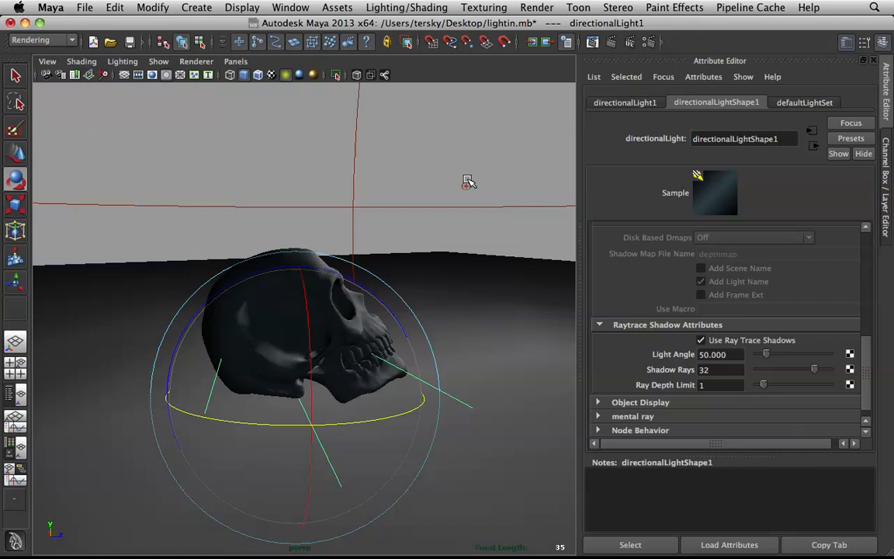
{"action": "left_click_drag", "start_coordinate": [365, 389], "coordinate": [301, 414]}
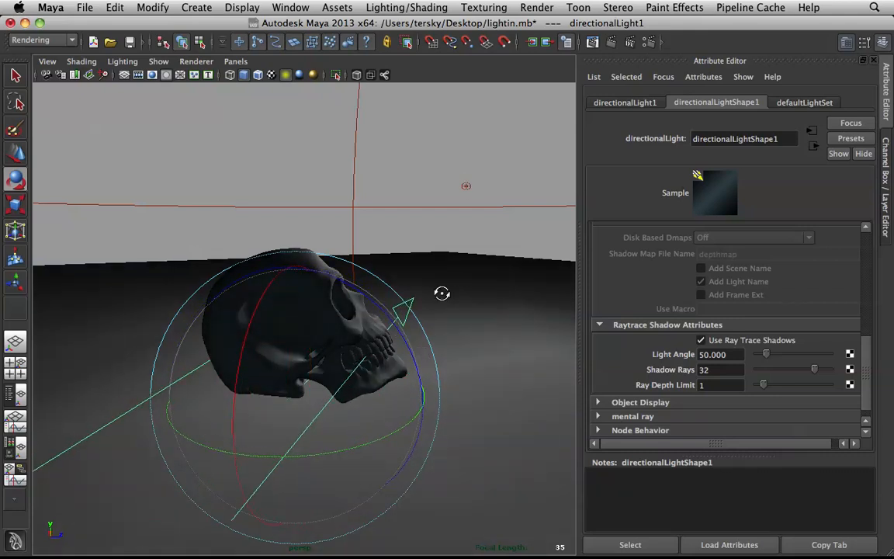
{"action": "left_click_drag", "start_coordinate": [392, 296], "coordinate": [424, 290], "text": "alt"}
{"action": "key", "text": "z"}
{"action": "key", "text": "z"}
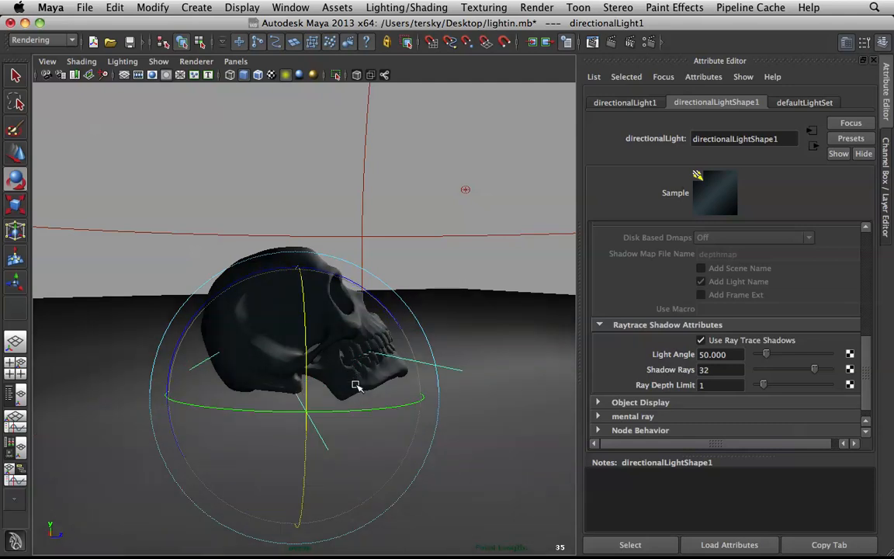
Step: Rotate the directional fill light about the vertical axis so its arrows run nearly level from the back of the skull toward the face
{"action": "left_click_drag", "start_coordinate": [360, 408], "coordinate": [286, 406]}
{"action": "left_click_drag", "start_coordinate": [359, 313], "coordinate": [436, 287], "text": "alt"}
{"action": "scroll", "coordinate": [367, 318], "scroll_direction": "down", "scroll_amount": 5}
{"action": "left_click_drag", "start_coordinate": [380, 241], "coordinate": [541, 140], "text": "alt"}
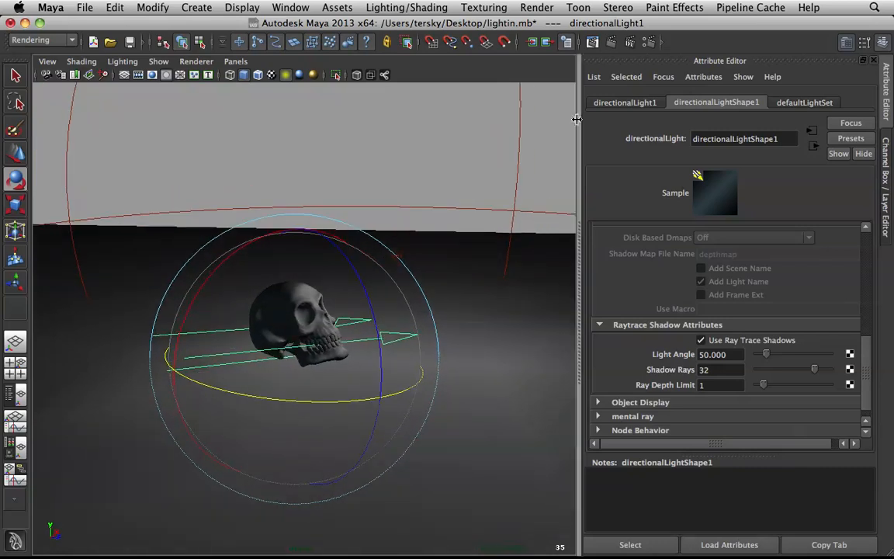
Step: Render the skull again with mental ray to check the key and fill lights, and put the render window away
{"action": "left_click", "coordinate": [593, 43]}
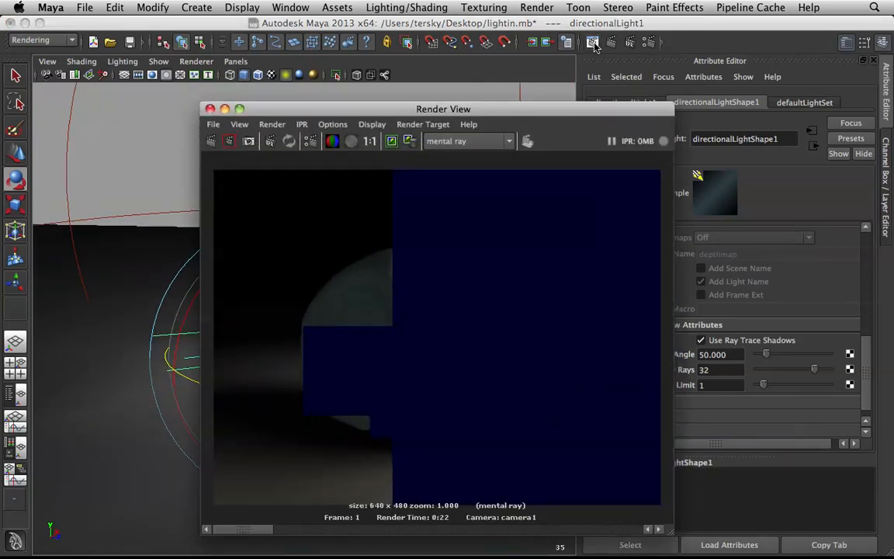
{"action": "left_click", "coordinate": [224, 109]}
{"action": "scroll", "coordinate": [357, 249], "scroll_direction": "up", "scroll_amount": 5}
{"action": "left_click_drag", "start_coordinate": [356, 261], "coordinate": [302, 232], "text": "alt"}
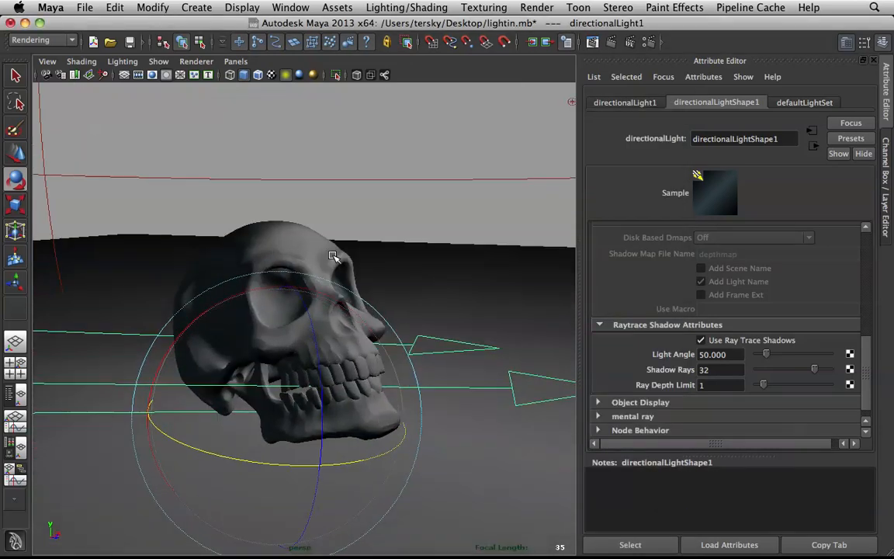
{"action": "left_click", "coordinate": [611, 42]}
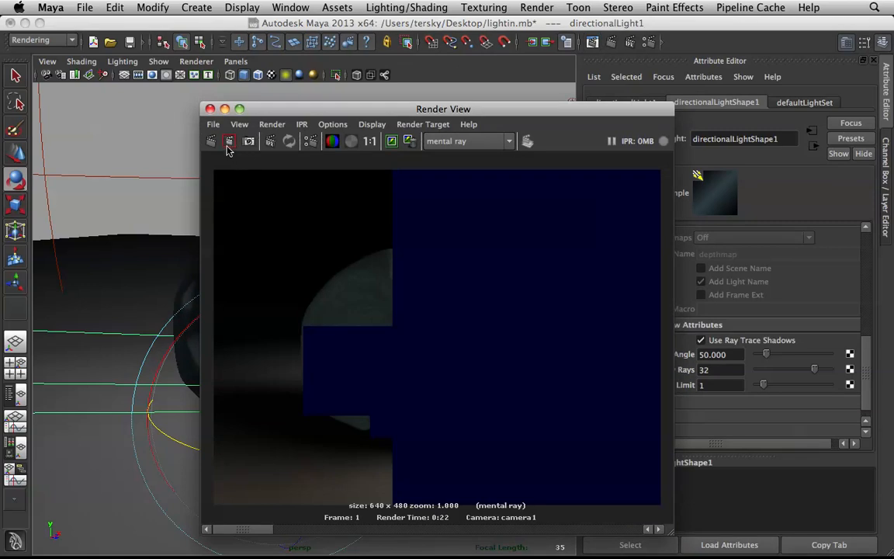
{"action": "left_click", "coordinate": [218, 145]}
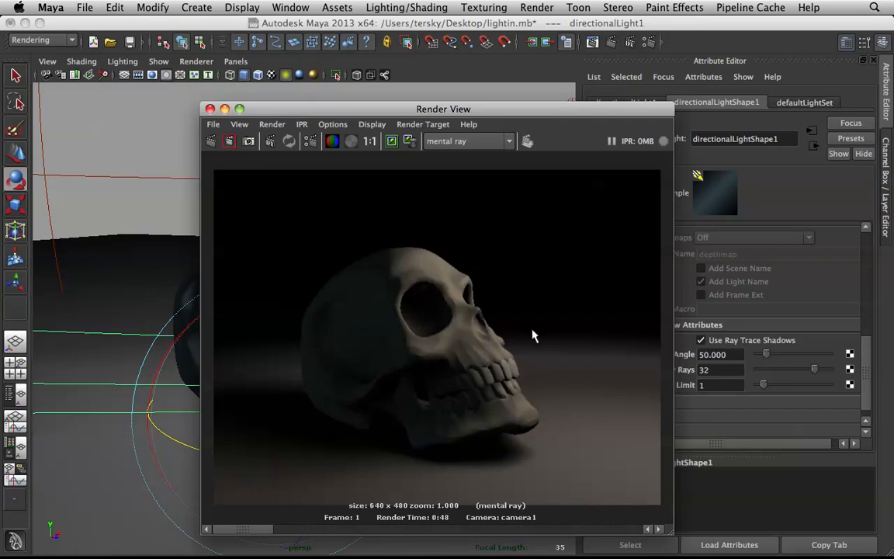
{"action": "left_click", "coordinate": [224, 109]}
Step: Create a second directional light and scale up its icon at the skull
{"action": "left_click_drag", "start_coordinate": [347, 256], "coordinate": [392, 250], "text": "alt"}
{"action": "left_click", "coordinate": [413, 250]}
{"action": "scroll", "coordinate": [414, 251], "scroll_direction": "down", "scroll_amount": 3}
{"action": "left_click", "coordinate": [204, 9]}
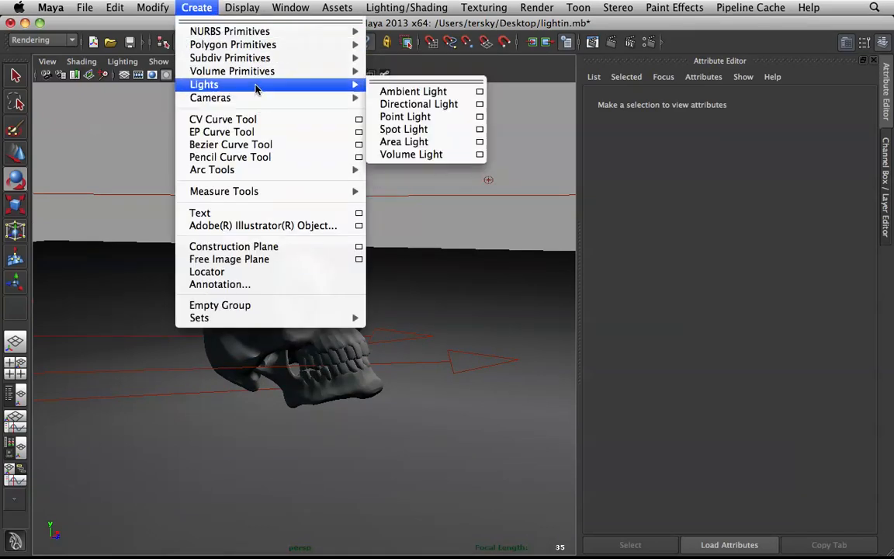
{"action": "mouse_move", "coordinate": [264, 84]}
{"action": "left_click", "coordinate": [420, 104]}
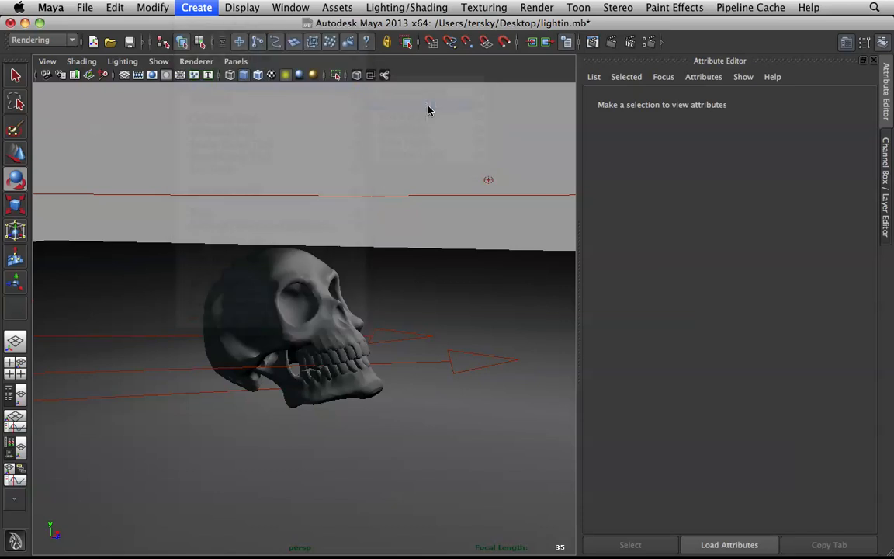
{"action": "left_click_drag", "start_coordinate": [340, 234], "coordinate": [331, 231], "text": "alt"}
{"action": "key", "text": "w"}
{"action": "key", "text": "r"}
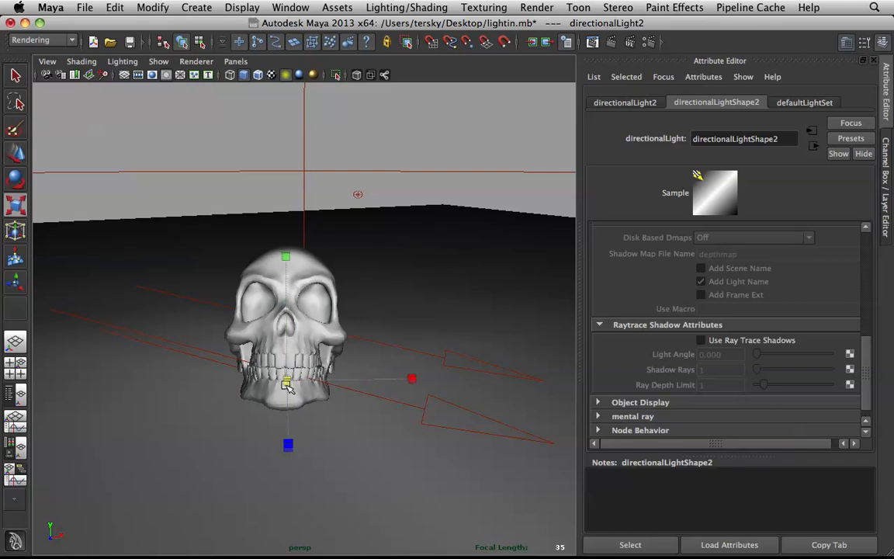
{"action": "left_click_drag", "start_coordinate": [287, 380], "coordinate": [536, 431]}
Step: Place the second directional light just above the skull and rotate it so its arrows tilt down in the direction the face points
{"action": "right_click_drag", "start_coordinate": [429, 336], "coordinate": [374, 344], "text": "alt"}
{"action": "left_click_drag", "start_coordinate": [374, 344], "coordinate": [893, 382], "text": "alt"}
{"action": "key", "text": "w"}
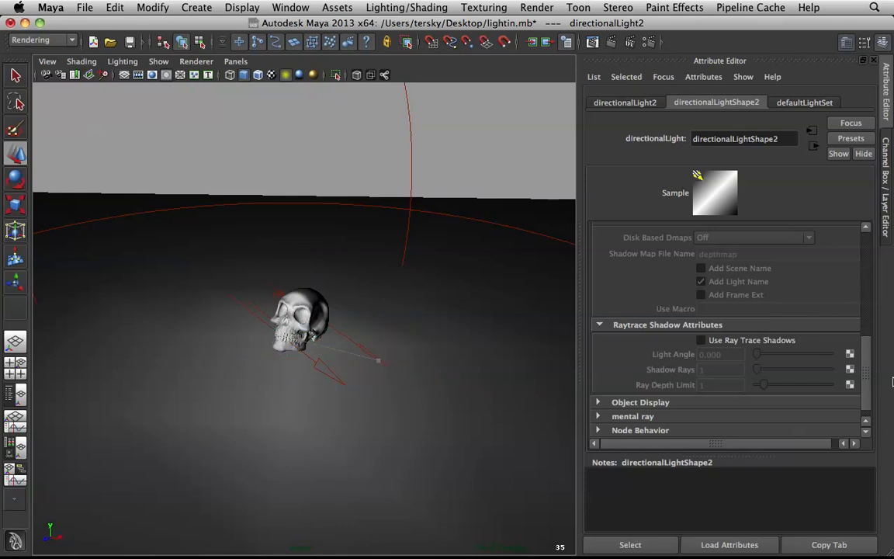
{"action": "right_click_drag", "start_coordinate": [443, 371], "coordinate": [351, 343], "text": "alt"}
{"action": "middle_click_drag", "start_coordinate": [443, 364], "coordinate": [357, 345], "text": "alt"}
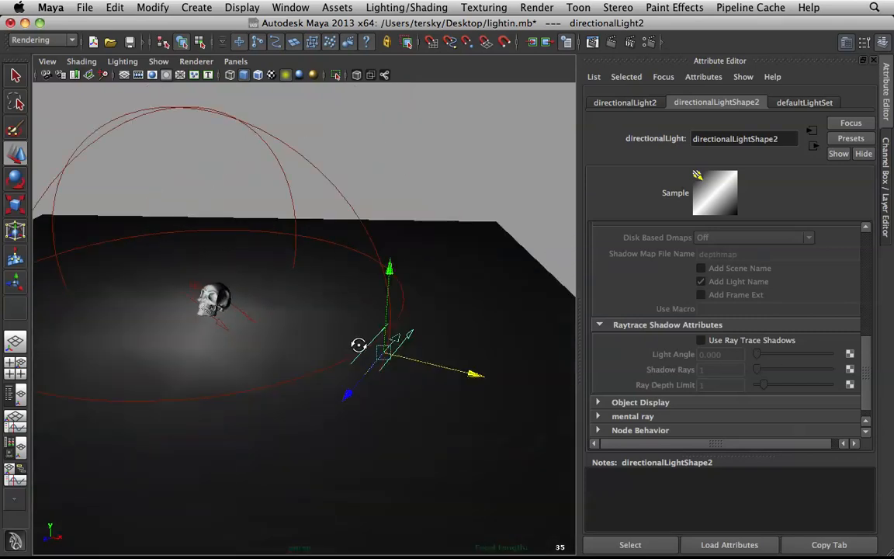
{"action": "left_click_drag", "start_coordinate": [271, 346], "coordinate": [264, 285], "text": "alt"}
{"action": "scroll", "coordinate": [234, 256], "scroll_direction": "up", "scroll_amount": 5}
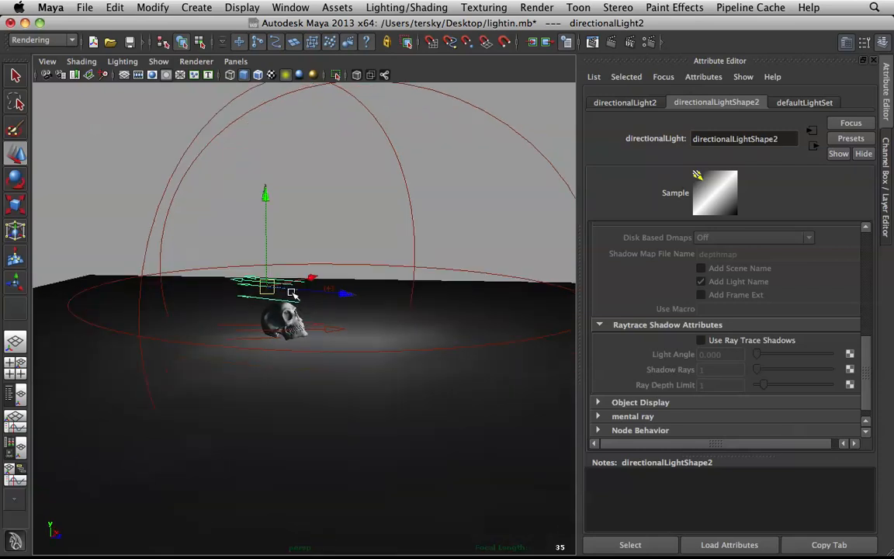
{"action": "key", "text": "e"}
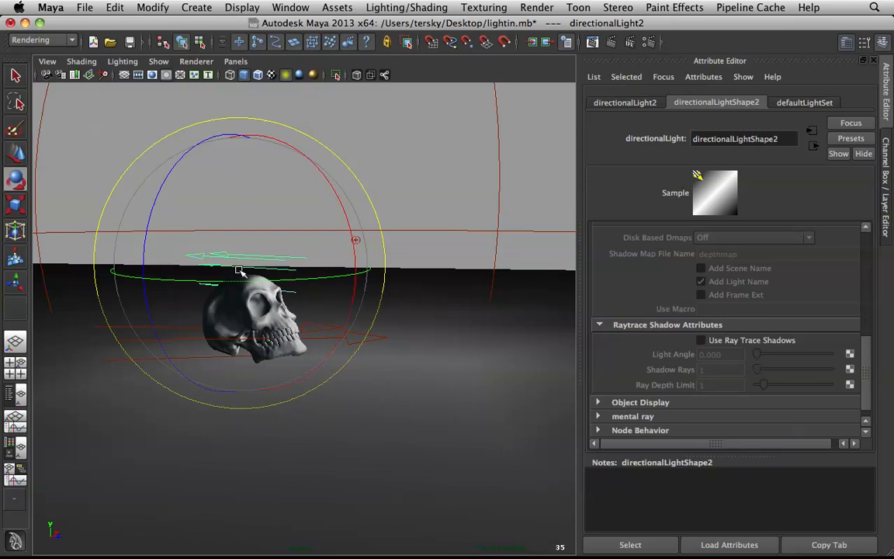
{"action": "left_click_drag", "start_coordinate": [237, 278], "coordinate": [389, 280]}
Step: Set the second directional light's intensity to 4
{"action": "scroll", "coordinate": [822, 326], "scroll_direction": "up", "scroll_amount": 8}
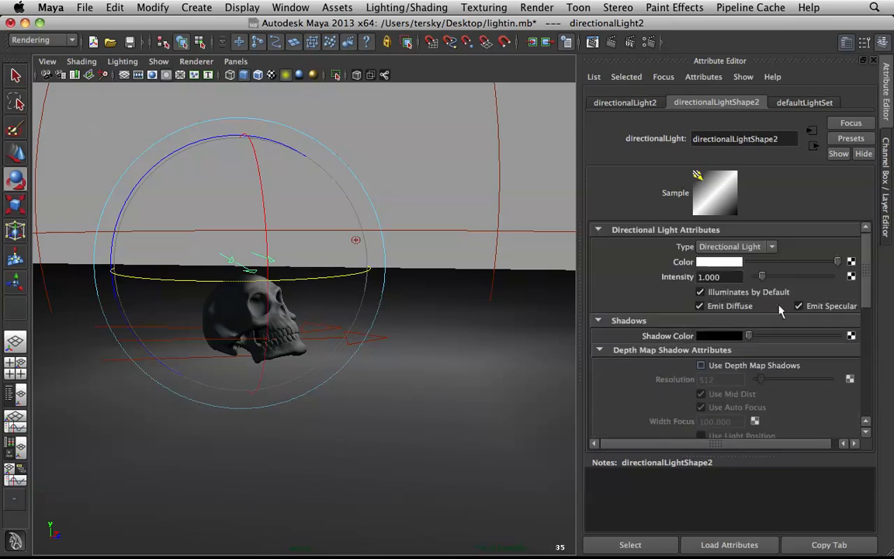
{"action": "left_click_drag", "start_coordinate": [733, 278], "coordinate": [510, 251]}
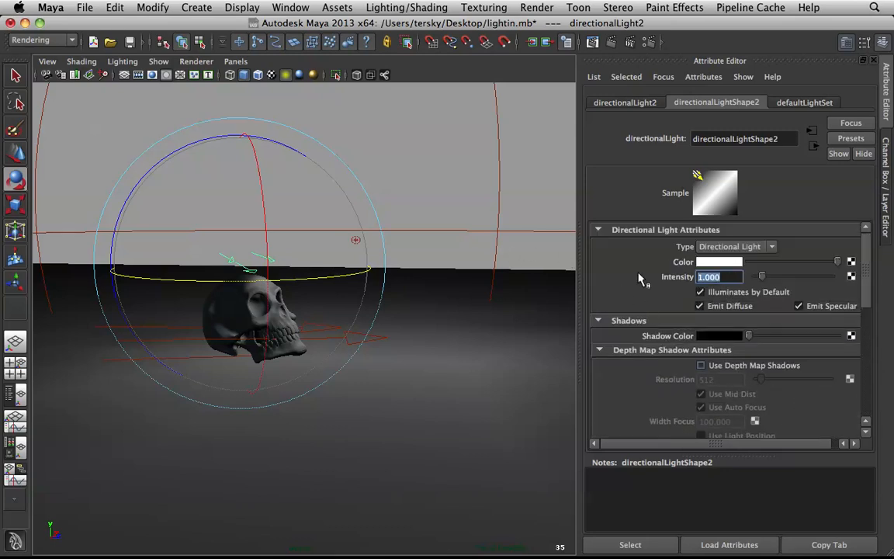
{"action": "type", "text": "4"}
{"action": "key", "text": "Return"}
Step: Move the second directional light slightly up and behind the skull, and adjust its tilt to graze the top of the head
{"action": "left_click", "coordinate": [281, 256]}
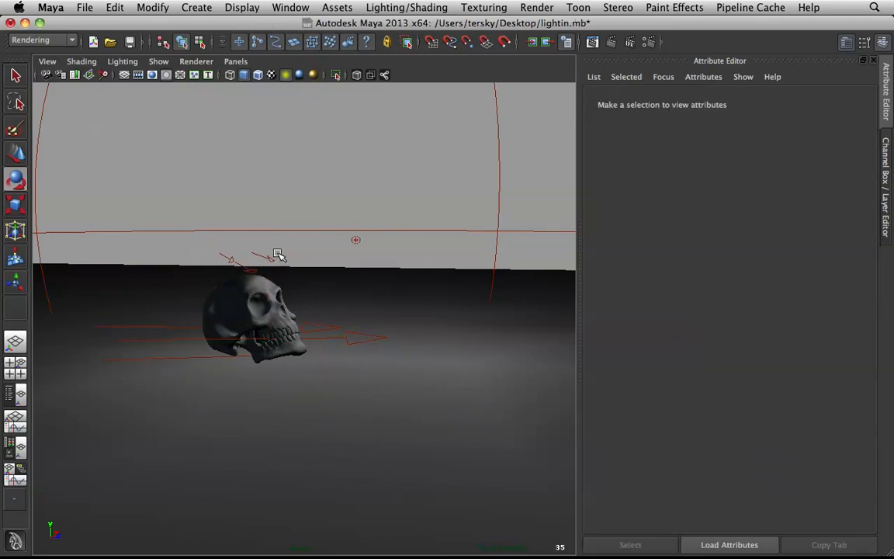
{"action": "left_click", "coordinate": [268, 257]}
{"action": "key", "text": "w"}
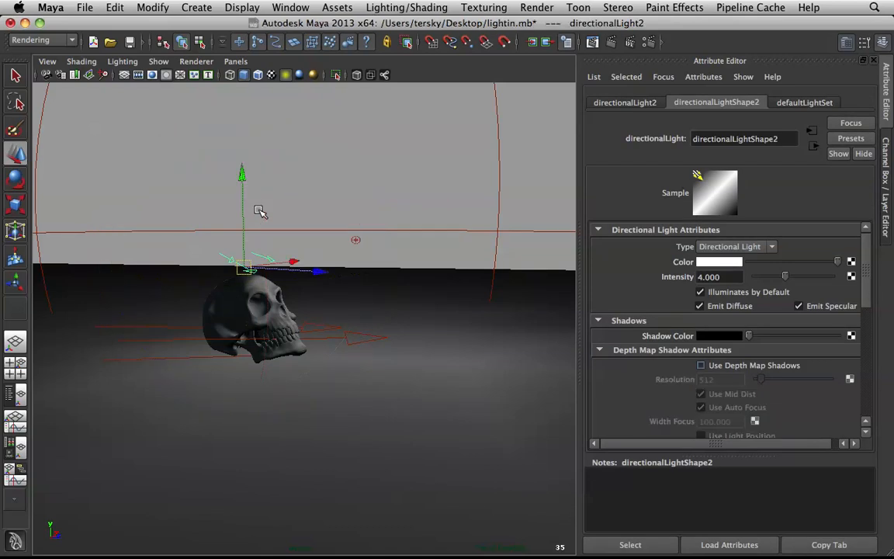
{"action": "left_click", "coordinate": [243, 175]}
{"action": "left_click_drag", "start_coordinate": [244, 177], "coordinate": [243, 166]}
{"action": "left_click_drag", "start_coordinate": [317, 263], "coordinate": [286, 260]}
{"action": "key", "text": "e"}
{"action": "mouse_move", "coordinate": [267, 210]}
{"action": "left_mouse_down"}
{"action": "mouse_move", "coordinate": [264, 273]}
{"action": "mouse_move", "coordinate": [310, 289]}
{"action": "mouse_move", "coordinate": [268, 237]}
{"action": "left_mouse_up"}
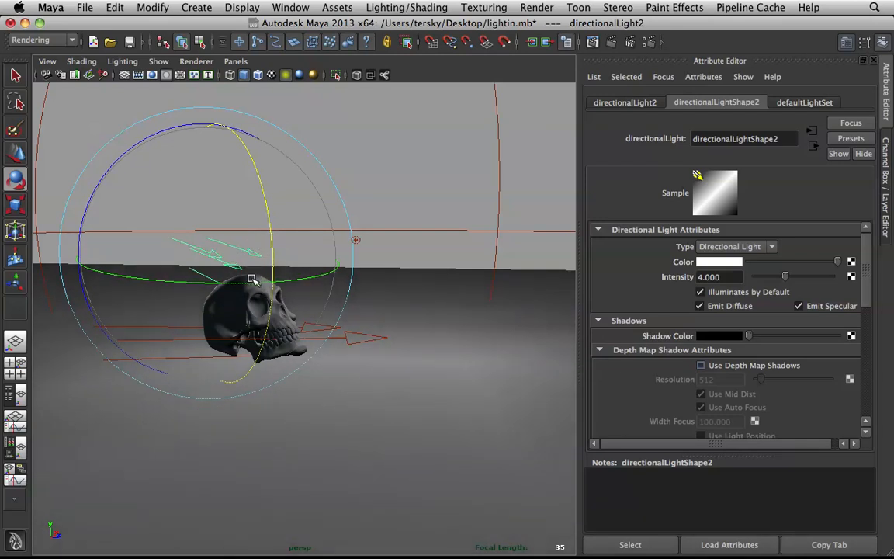
Step: Duplicate the second directional light and rotate the copy so its arrows angle down in the opposite direction, toward the back of the skull
{"action": "scroll", "coordinate": [268, 287], "scroll_direction": "up", "scroll_amount": 5}
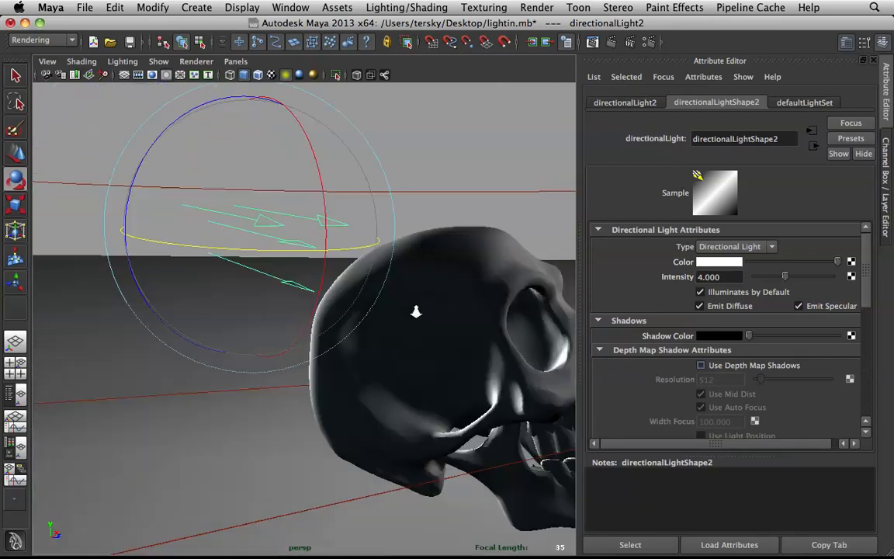
{"action": "scroll", "coordinate": [379, 286], "scroll_direction": "down", "scroll_amount": 4}
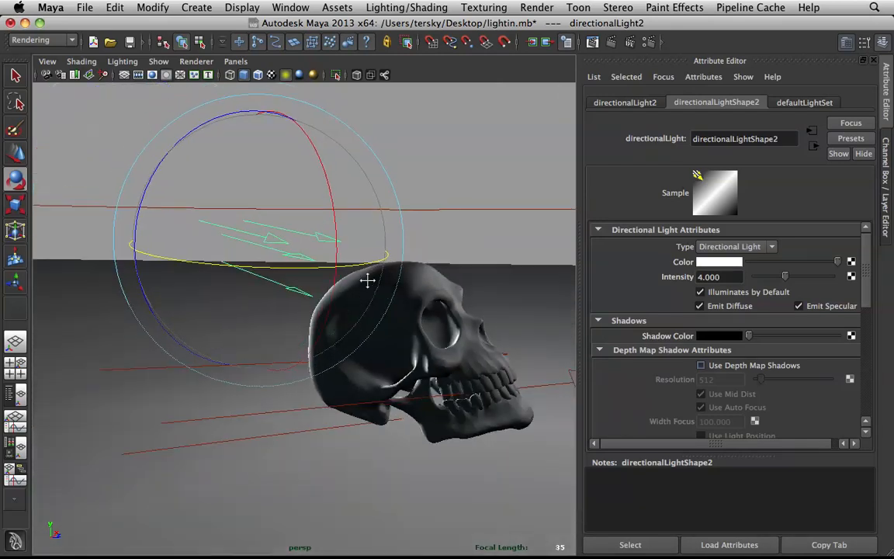
{"action": "left_click_drag", "start_coordinate": [330, 273], "coordinate": [260, 257], "text": "alt"}
{"action": "key", "text": "ctrl+d"}
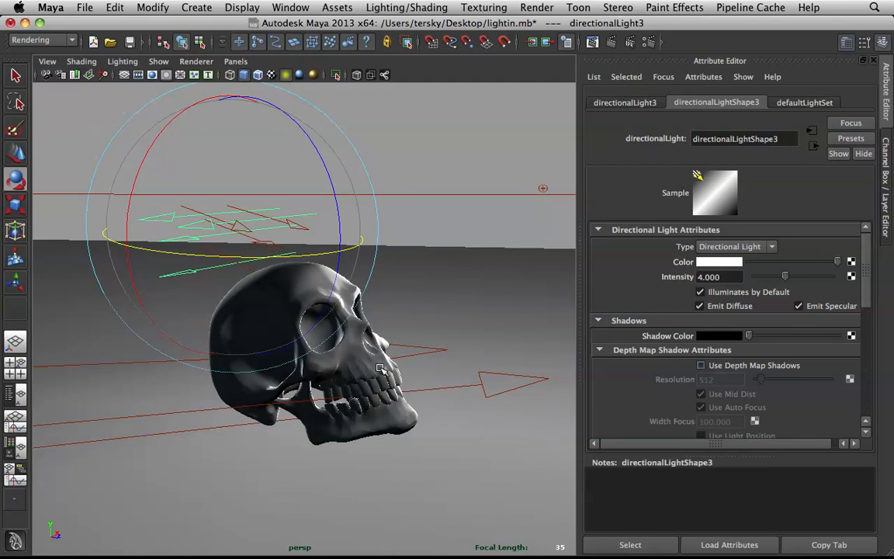
{"action": "left_click_drag", "start_coordinate": [193, 101], "coordinate": [179, 114]}
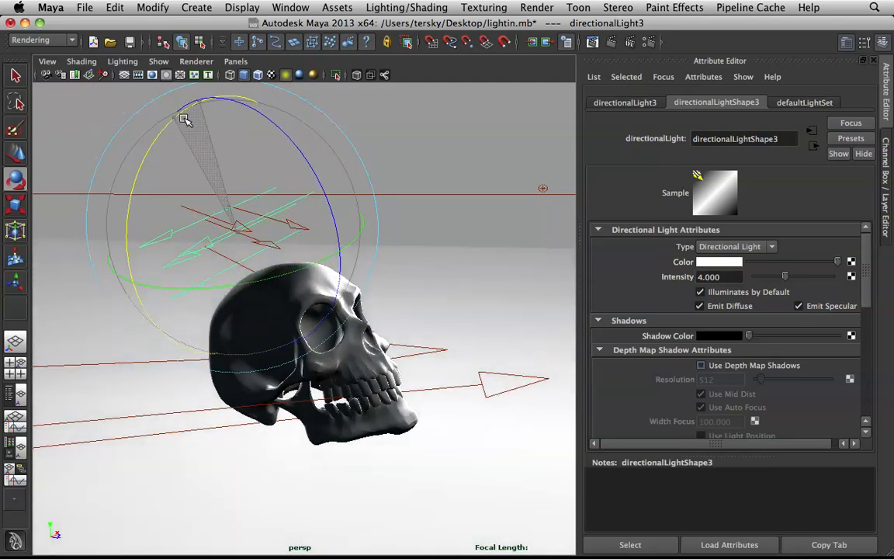
{"action": "left_click_drag", "start_coordinate": [287, 282], "coordinate": [324, 264]}
{"action": "left_click_drag", "start_coordinate": [339, 225], "coordinate": [296, 213], "text": "alt"}
Step: Break the light links between the two directional lights above the skull and the ground plane
{"action": "left_click", "coordinate": [392, 158]}
{"action": "left_click_drag", "start_coordinate": [394, 155], "coordinate": [360, 141], "text": "alt"}
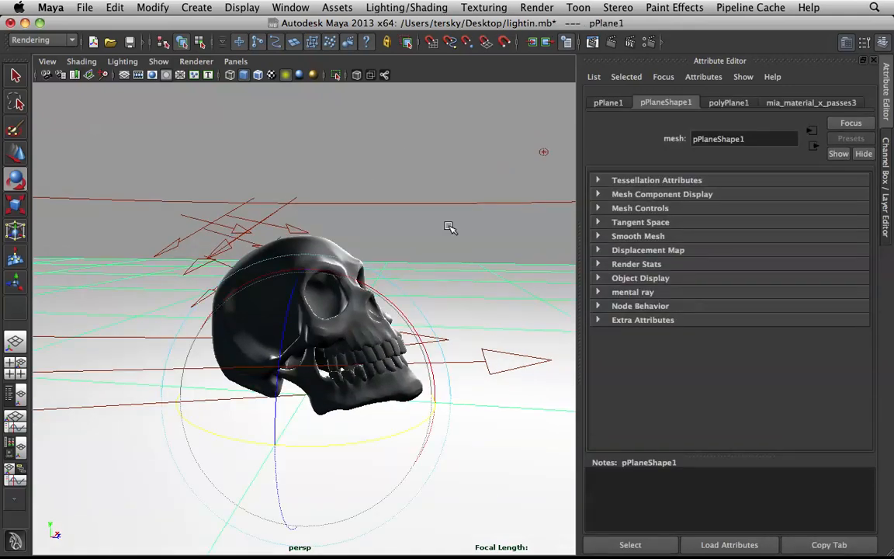
{"action": "left_click", "coordinate": [271, 208]}
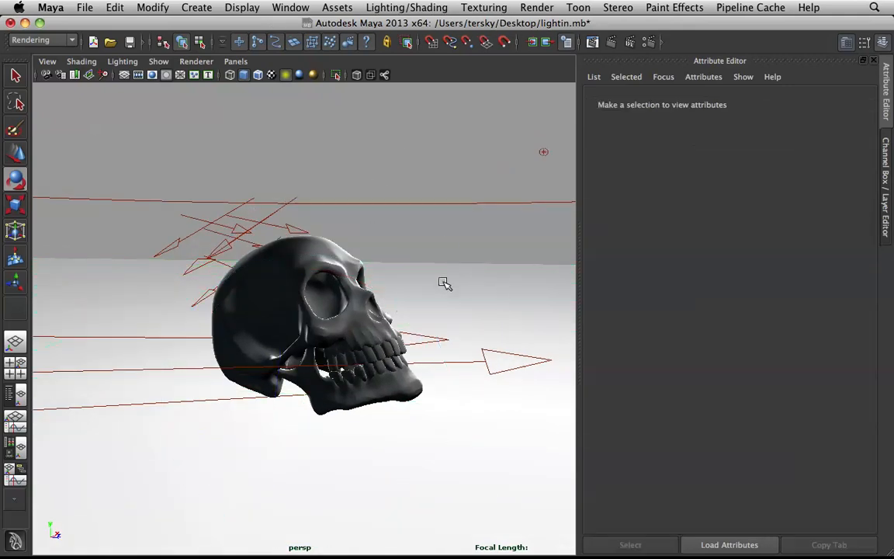
{"action": "left_click_drag", "start_coordinate": [199, 213], "coordinate": [257, 217]}
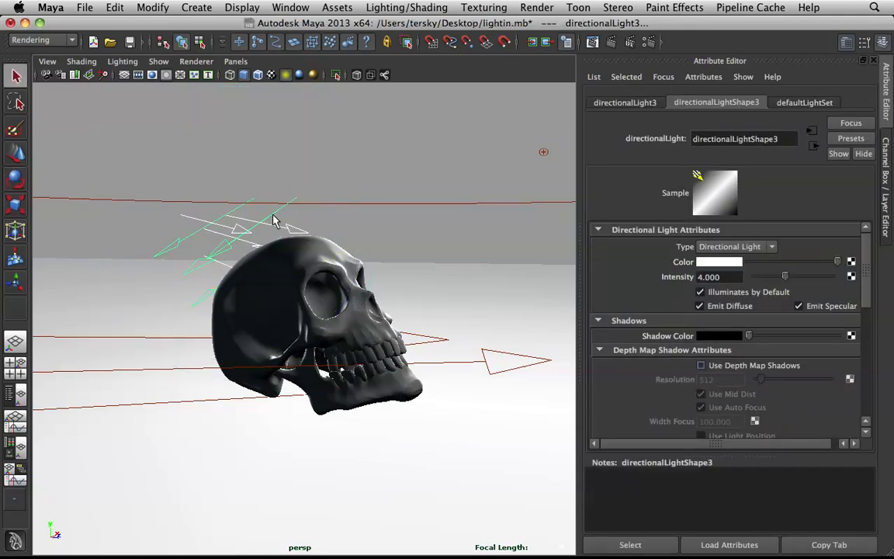
{"action": "left_click", "coordinate": [462, 290]}
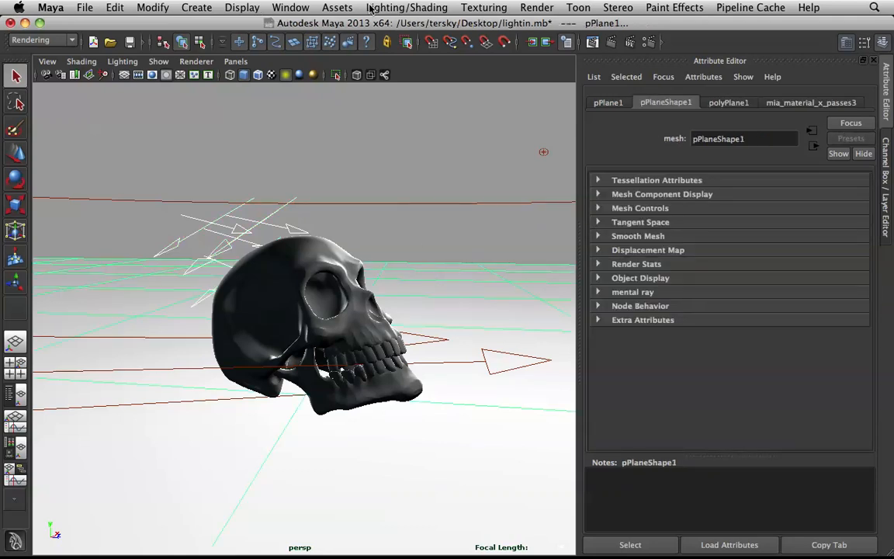
{"action": "left_click", "coordinate": [54, 40]}
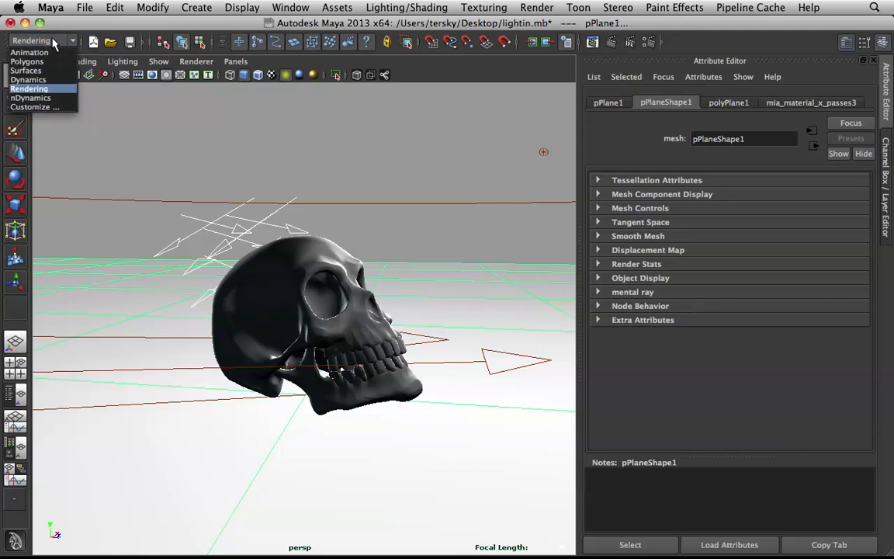
{"action": "left_click", "coordinate": [35, 86]}
{"action": "left_click", "coordinate": [398, 8]}
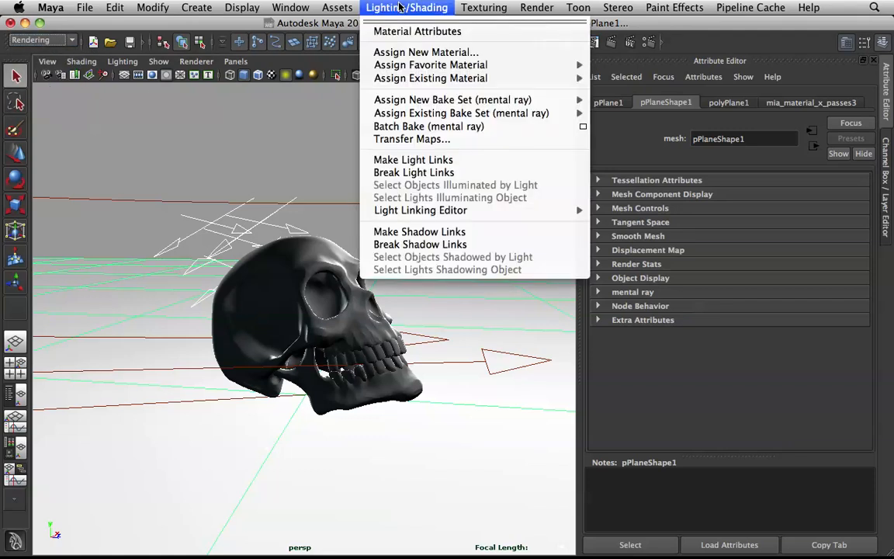
{"action": "left_click", "coordinate": [415, 171]}
{"action": "left_click", "coordinate": [415, 169]}
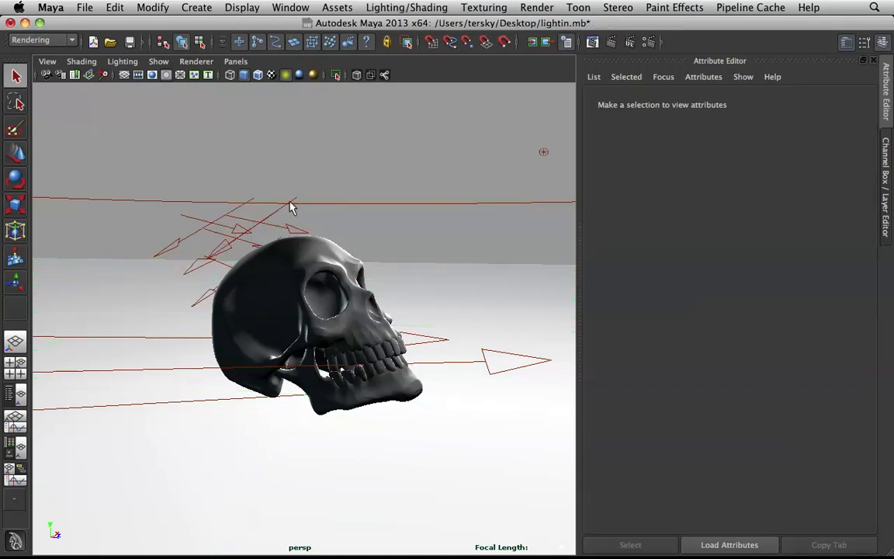
{"action": "left_click_drag", "start_coordinate": [349, 175], "coordinate": [217, 208], "text": "alt"}
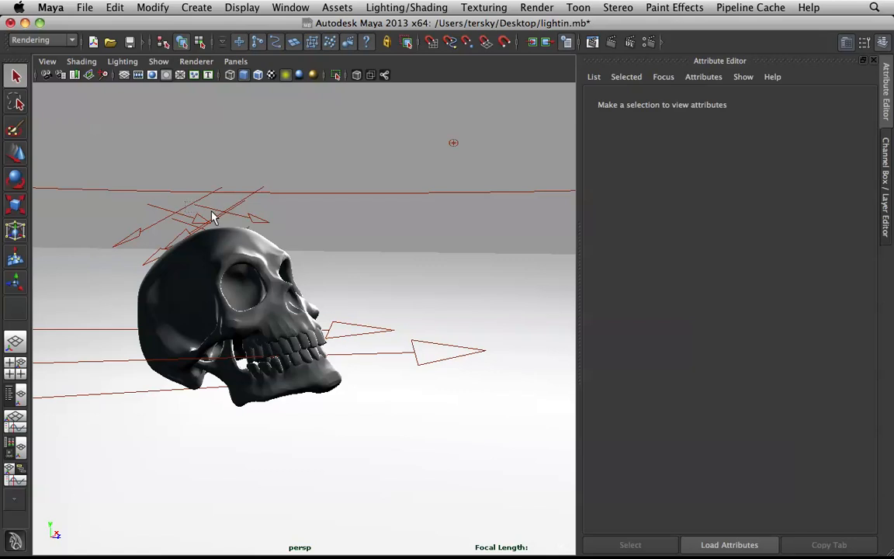
{"action": "left_click", "coordinate": [223, 204]}
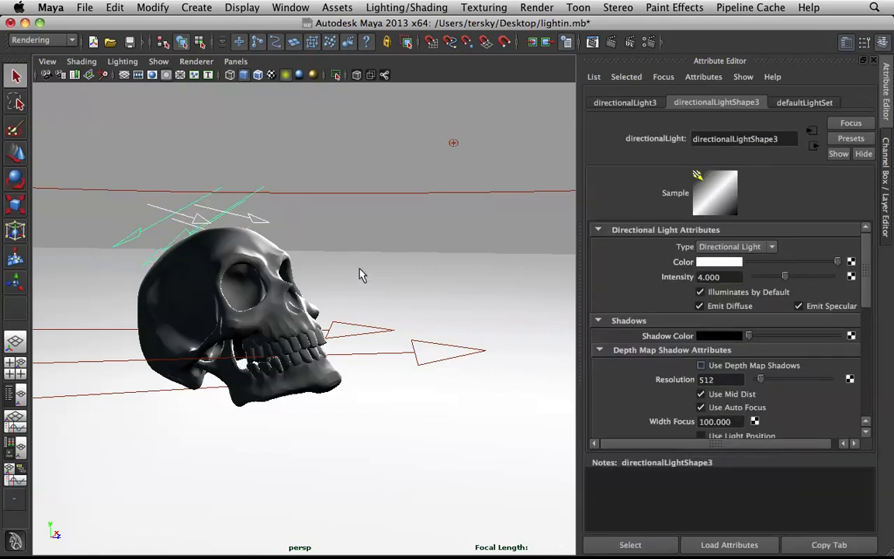
{"action": "left_click", "coordinate": [362, 209]}
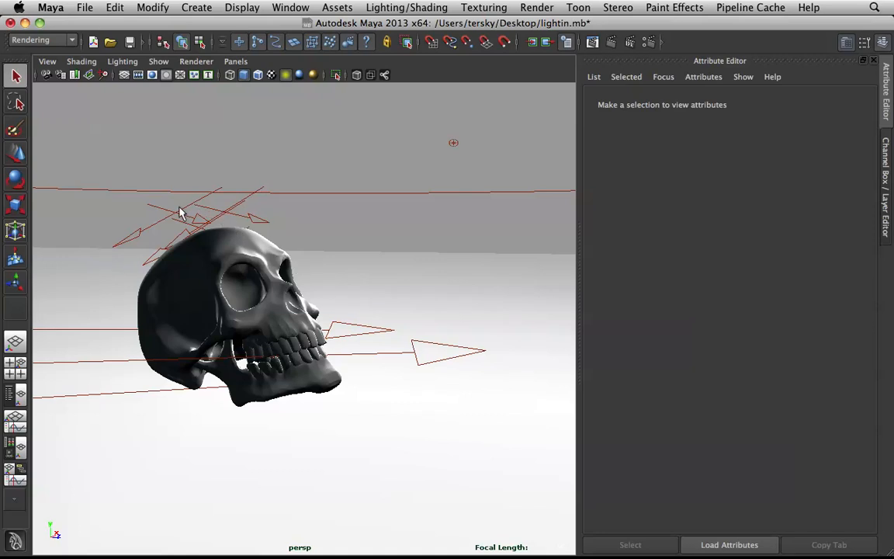
{"action": "left_click", "coordinate": [190, 208]}
{"action": "left_click", "coordinate": [340, 234]}
{"action": "middle_click_drag", "start_coordinate": [341, 236], "coordinate": [359, 243], "text": "alt"}
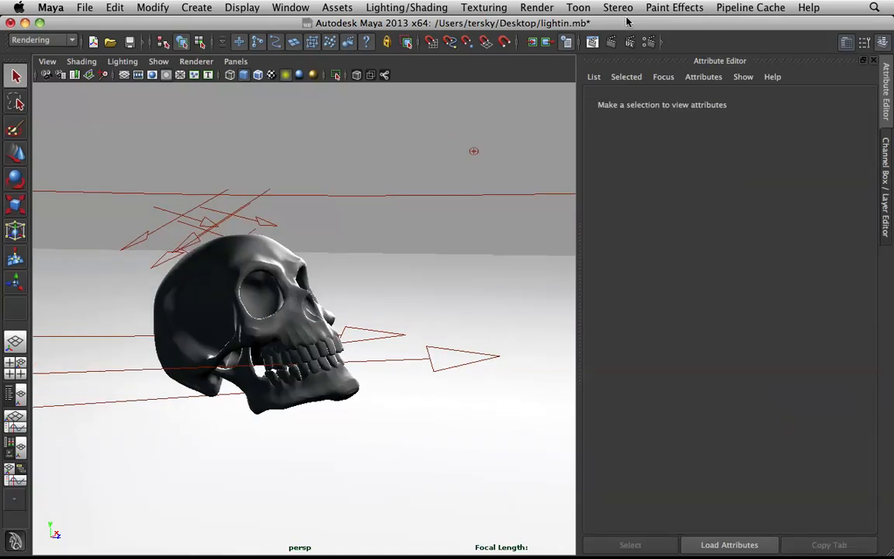
Step: Render the skull with mental ray to check the two rim lights, and minimize the render window
{"action": "left_click", "coordinate": [592, 42]}
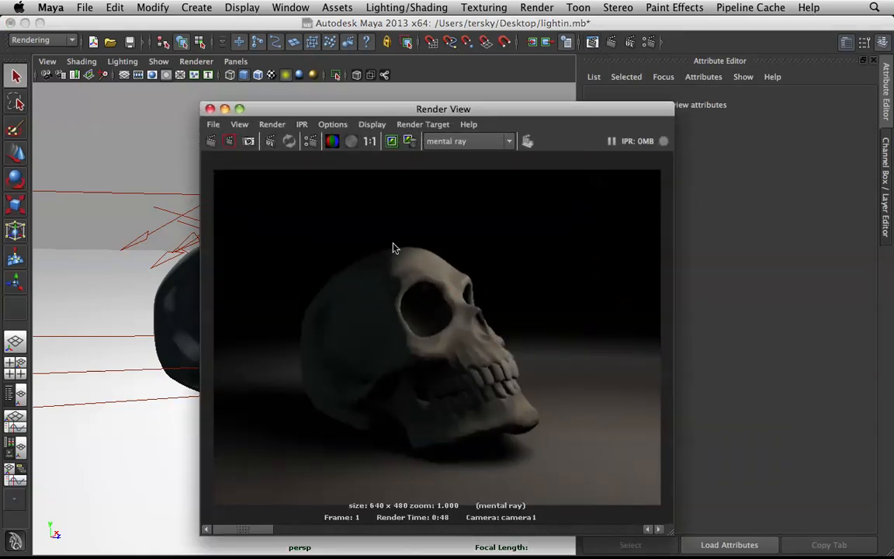
{"action": "left_click", "coordinate": [210, 141]}
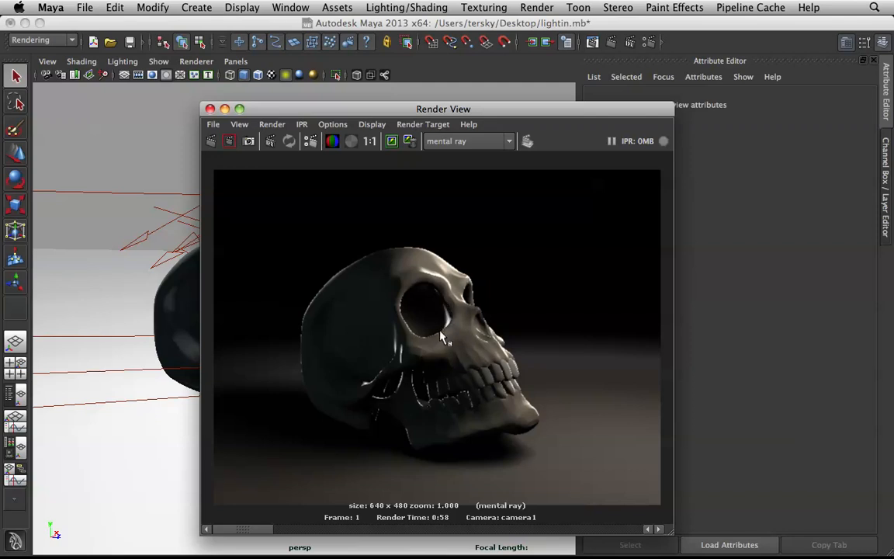
{"action": "left_click", "coordinate": [225, 109]}
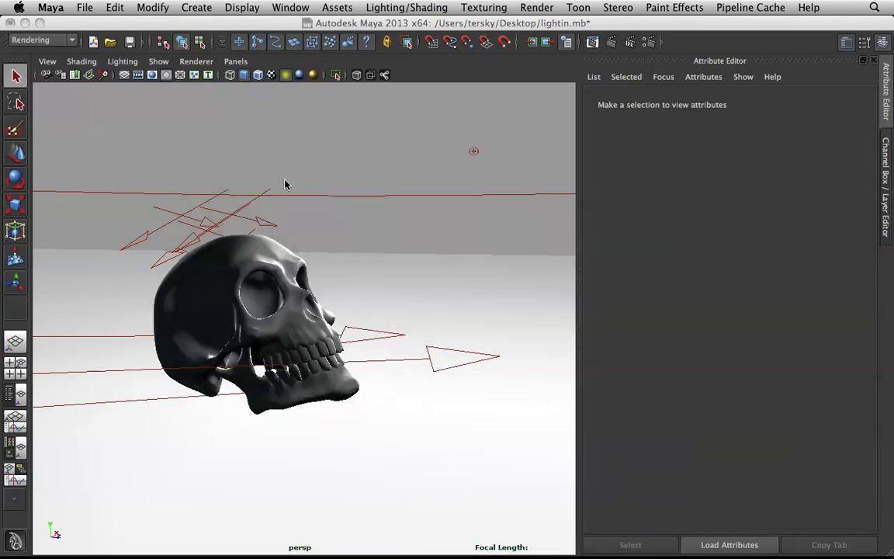
Step: Enable ray trace shadows on the third directional light with a light angle of 50 and 32 shadow rays
{"action": "left_click", "coordinate": [260, 217]}
{"action": "scroll", "coordinate": [761, 349], "scroll_direction": "down", "scroll_amount": 5}
{"action": "scroll", "coordinate": [757, 361], "scroll_direction": "down", "scroll_amount": 5}
{"action": "left_click", "coordinate": [702, 325]}
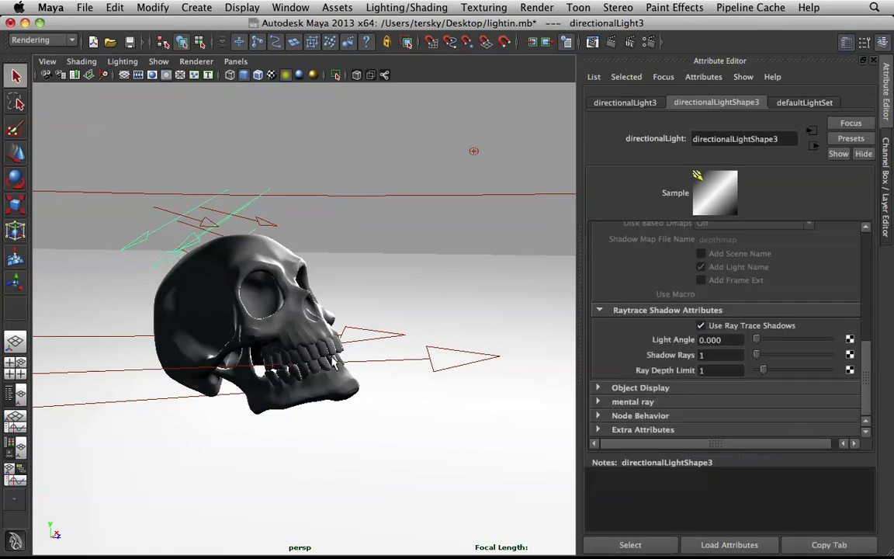
{"action": "left_click_drag", "start_coordinate": [733, 340], "coordinate": [660, 324]}
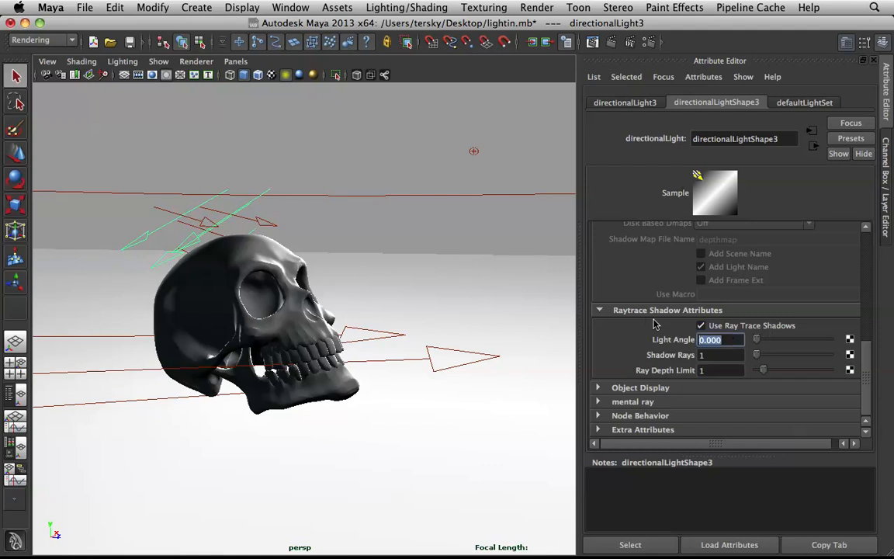
{"action": "type", "text": "50"}
{"action": "key", "text": "Tab"}
{"action": "type", "text": "32"}
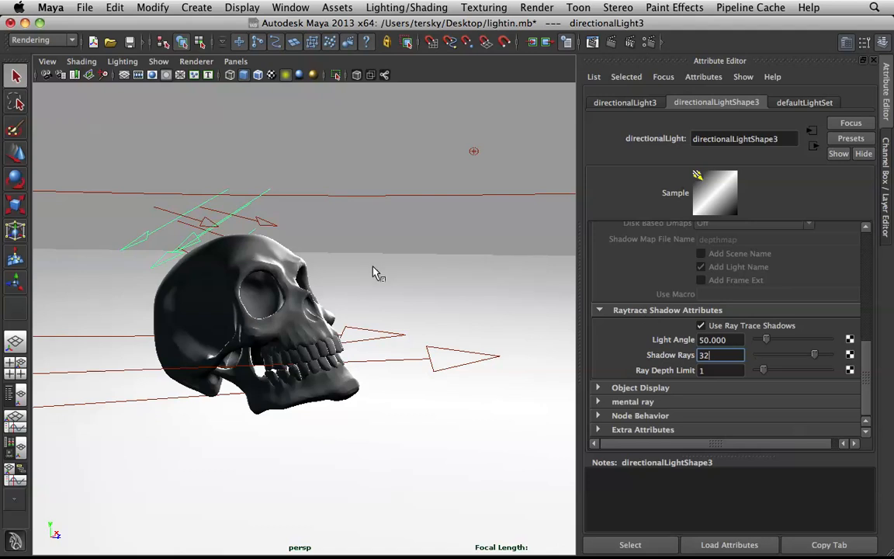
Step: Enable ray trace shadows on the second directional light with a light angle of 50 and 32 shadow rays
{"action": "left_click", "coordinate": [253, 224]}
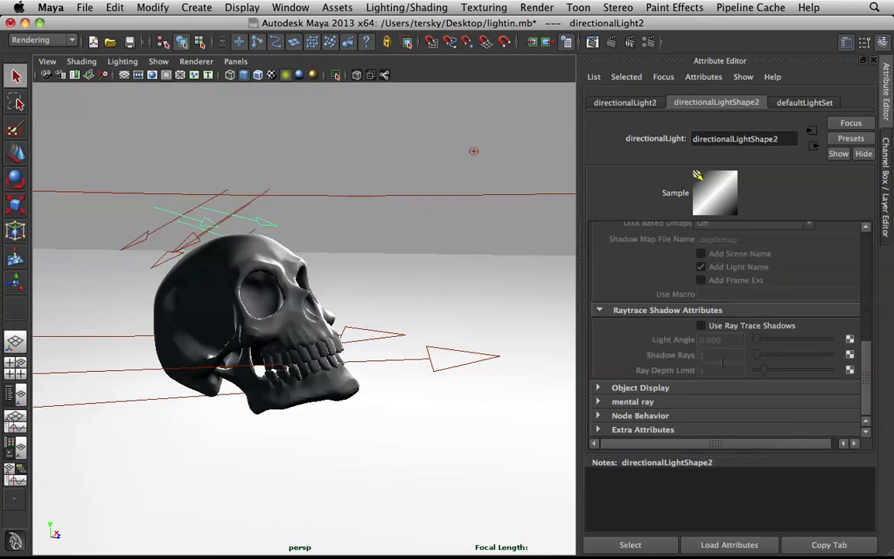
{"action": "left_click", "coordinate": [701, 325]}
{"action": "double_click", "coordinate": [727, 339]}
{"action": "type", "text": "50"}
{"action": "key", "text": "Tab"}
{"action": "type", "text": "3"}
{"action": "left_click", "coordinate": [475, 253]}
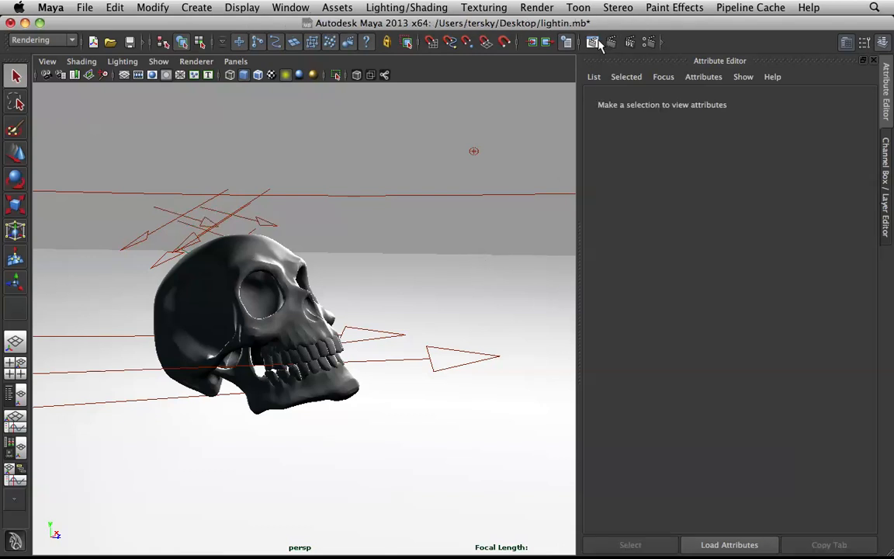
Step: Render the skull again to check the rim lights with soft ray traced shadows, and minimize the render window
{"action": "left_click", "coordinate": [592, 42]}
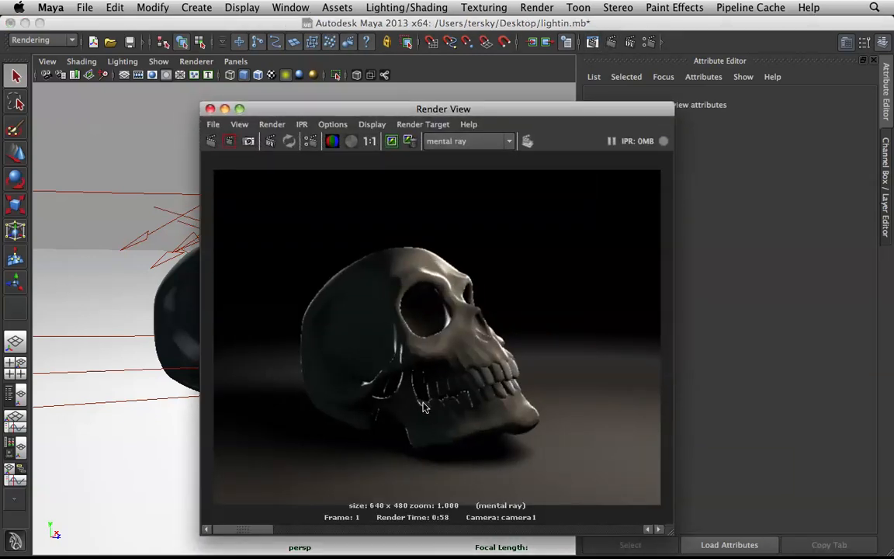
{"action": "left_click", "coordinate": [209, 144]}
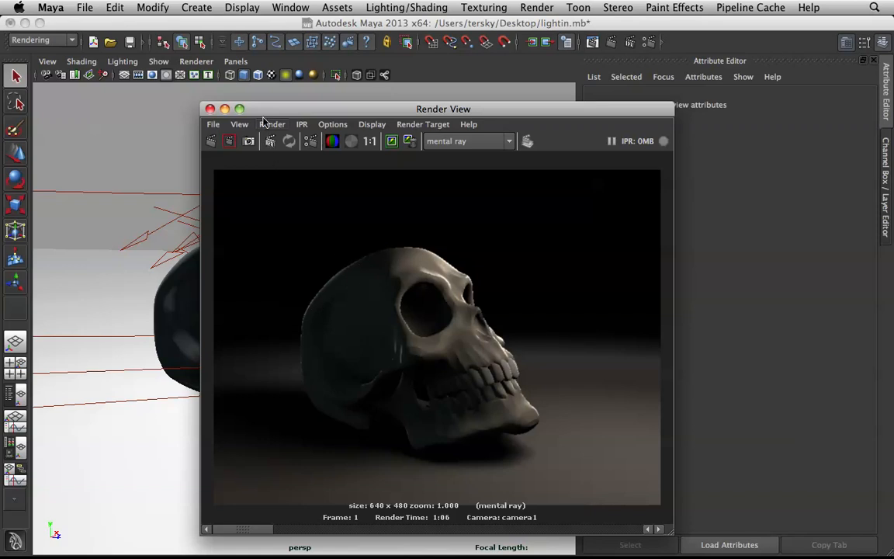
{"action": "left_click", "coordinate": [224, 109]}
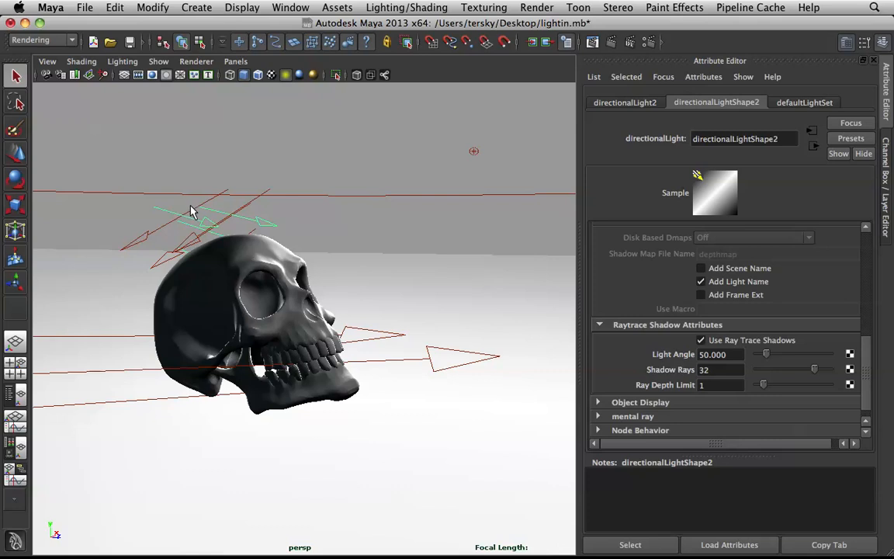
Step: Rotate the second directional light so its arrows tilt down more steeply onto the skull
{"action": "key", "text": "e"}
{"action": "left_click_drag", "start_coordinate": [254, 171], "coordinate": [259, 189]}
{"action": "mouse_move", "coordinate": [187, 268]}
{"action": "left_mouse_down"}
{"action": "mouse_move", "coordinate": [211, 268]}
{"action": "mouse_move", "coordinate": [153, 287]}
{"action": "mouse_move", "coordinate": [156, 297]}
{"action": "left_mouse_up"}
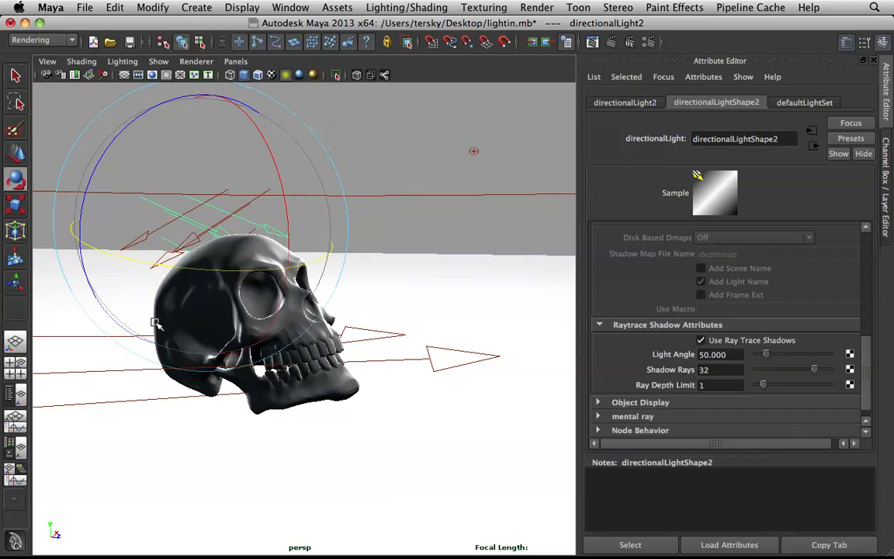
Step: Rotate the third directional light so its arrows point down more steeply, and deselect it
{"action": "left_click", "coordinate": [236, 174]}
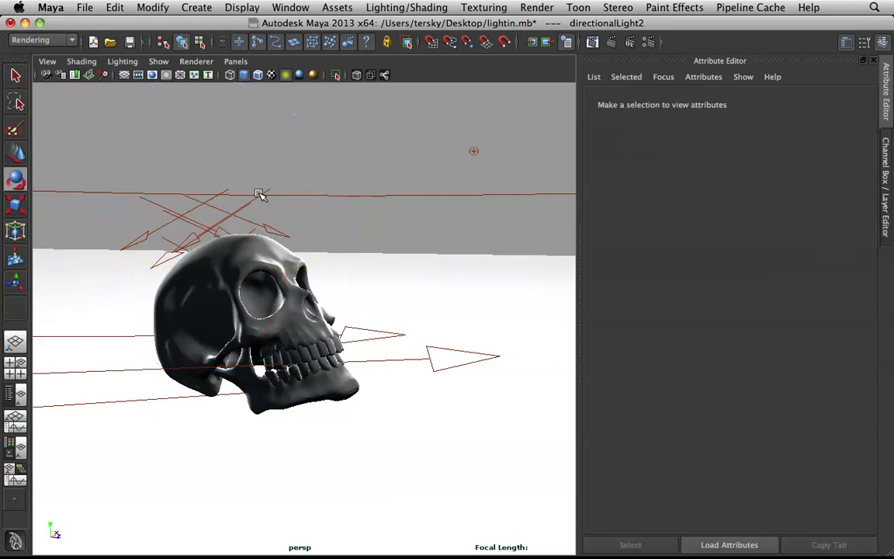
{"action": "left_click", "coordinate": [250, 203]}
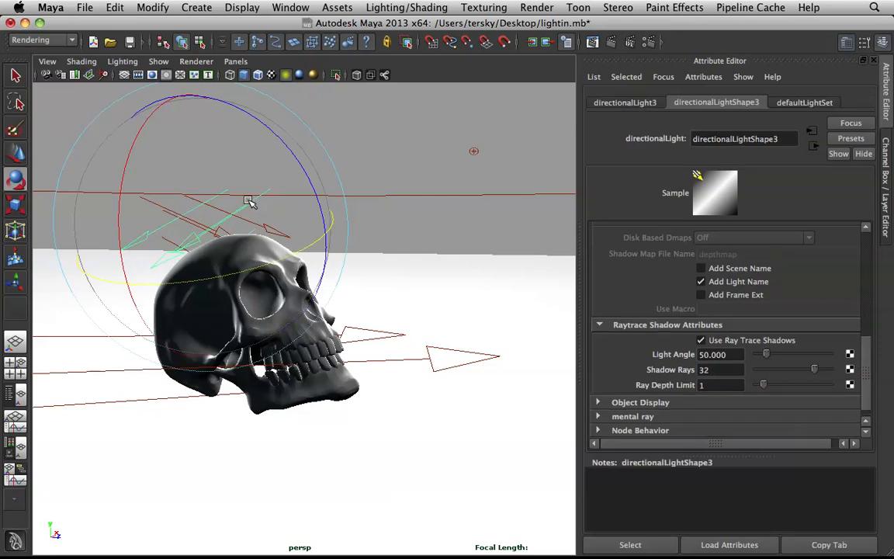
{"action": "left_click_drag", "start_coordinate": [134, 150], "coordinate": [276, 225]}
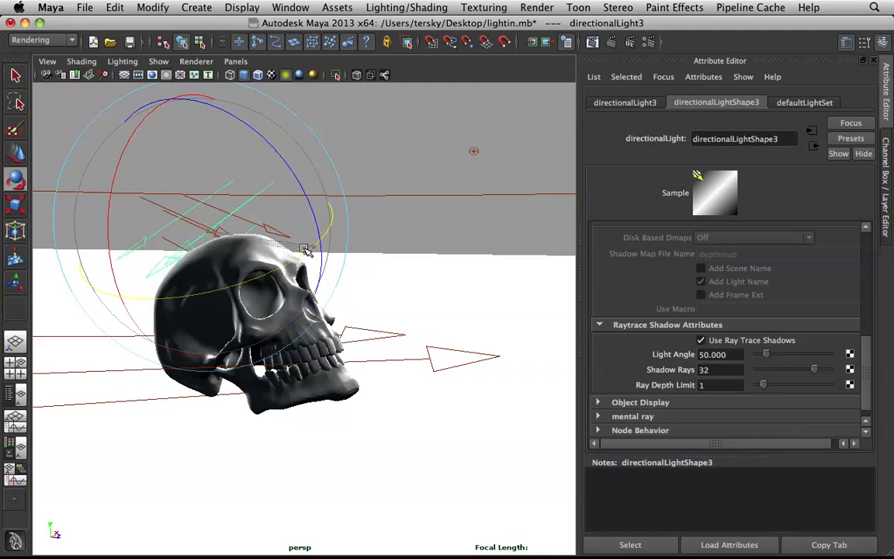
{"action": "left_click", "coordinate": [437, 93]}
Step: Render the skull to check the steeper rim lights, and minimize the render window
{"action": "left_click", "coordinate": [592, 43]}
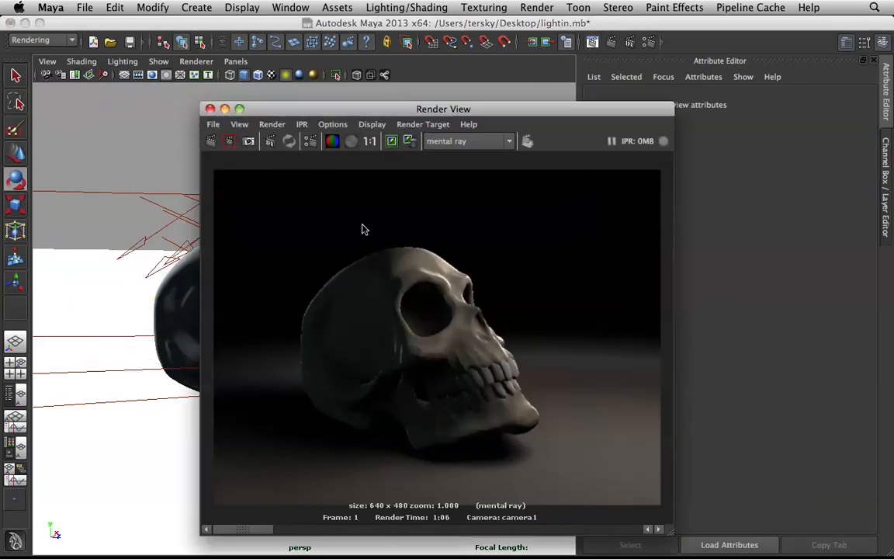
{"action": "left_click", "coordinate": [210, 143]}
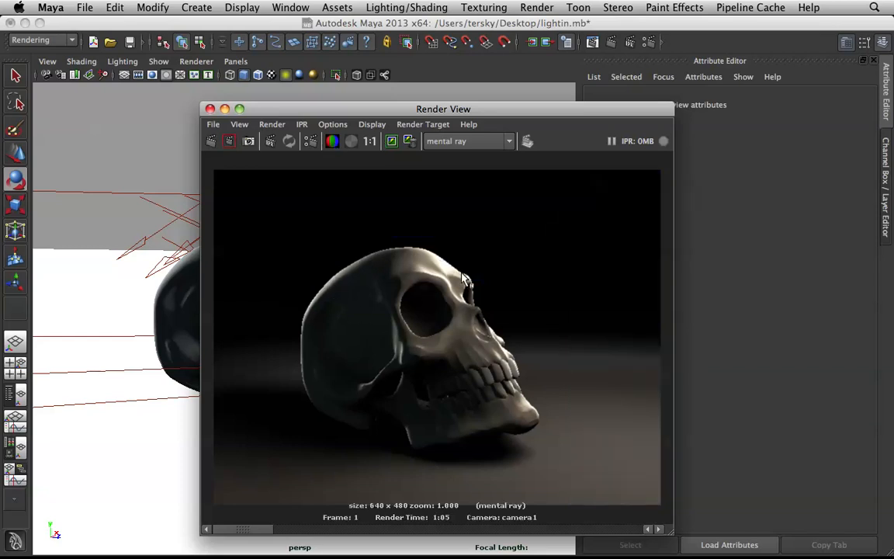
{"action": "left_click", "coordinate": [225, 109]}
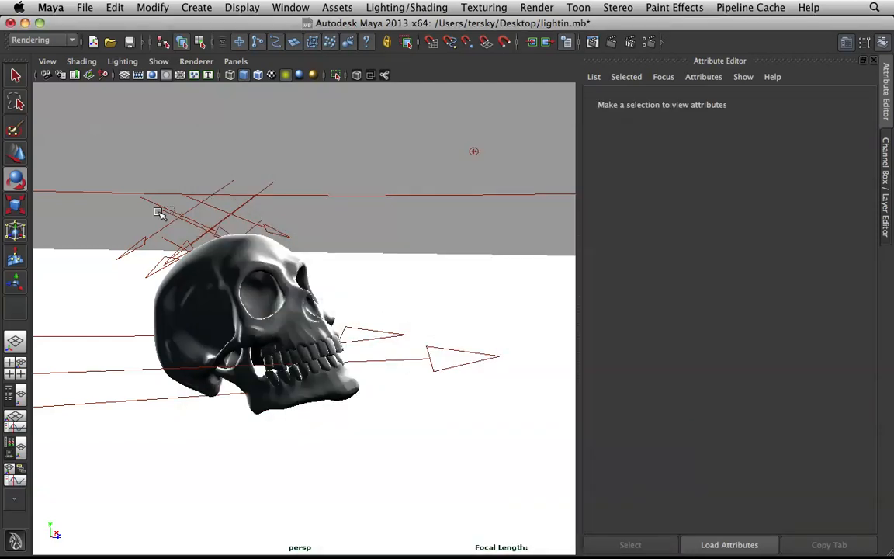
Step: Turn the second directional light slightly so its arrows tilt down a little less steeply
{"action": "left_click", "coordinate": [164, 203]}
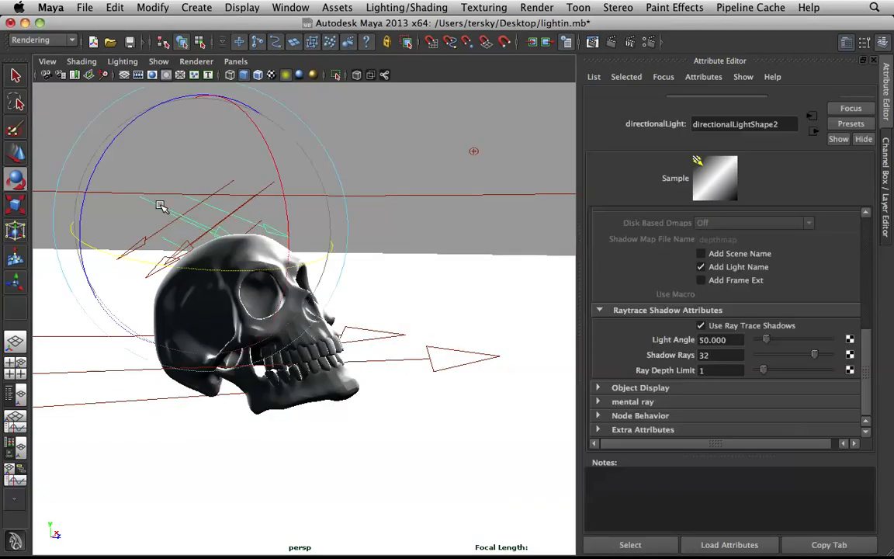
{"action": "left_click", "coordinate": [285, 187]}
{"action": "left_click_drag", "start_coordinate": [245, 261], "coordinate": [237, 262]}
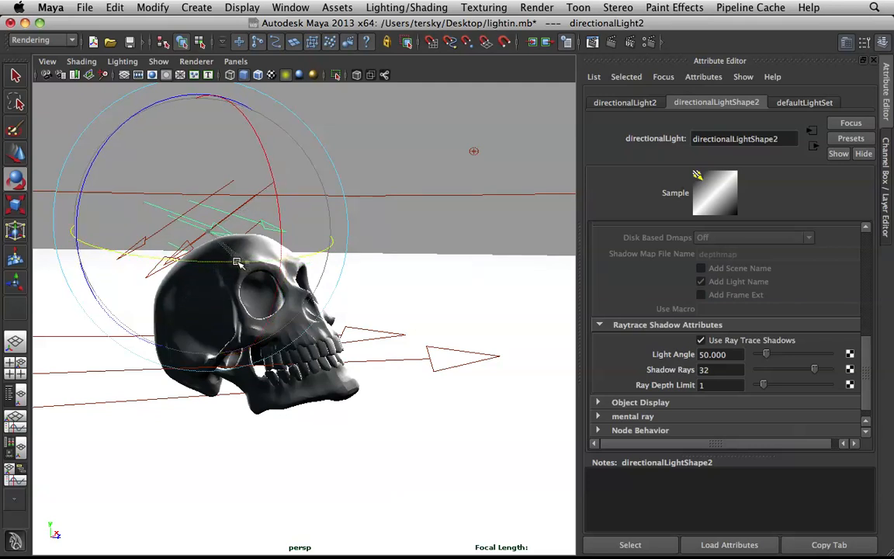
Step: Fine-tune the second directional light's tilt with a slight rotation, and deselect it
{"action": "mouse_move", "coordinate": [280, 217]}
{"action": "left_mouse_down"}
{"action": "mouse_move", "coordinate": [279, 208]}
{"action": "mouse_move", "coordinate": [250, 189]}
{"action": "mouse_move", "coordinate": [273, 205]}
{"action": "mouse_move", "coordinate": [250, 257]}
{"action": "left_mouse_up"}
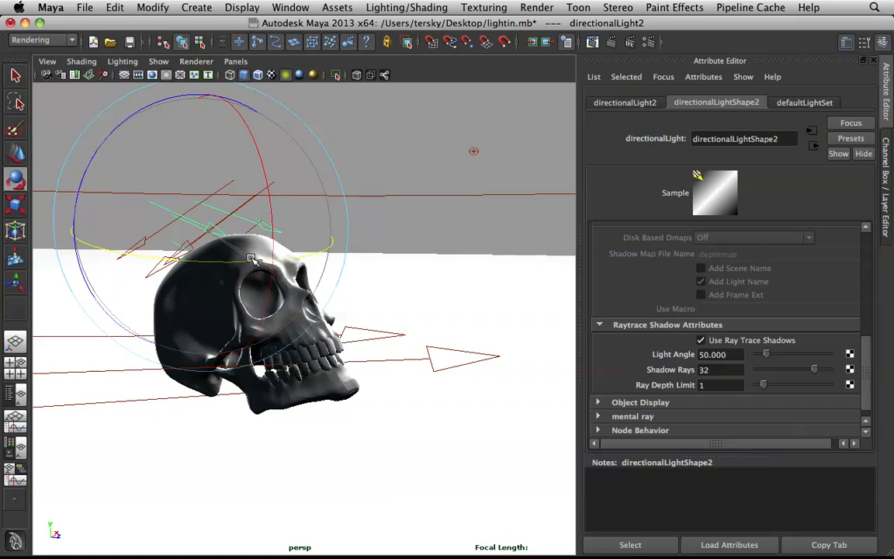
{"action": "left_click", "coordinate": [404, 230]}
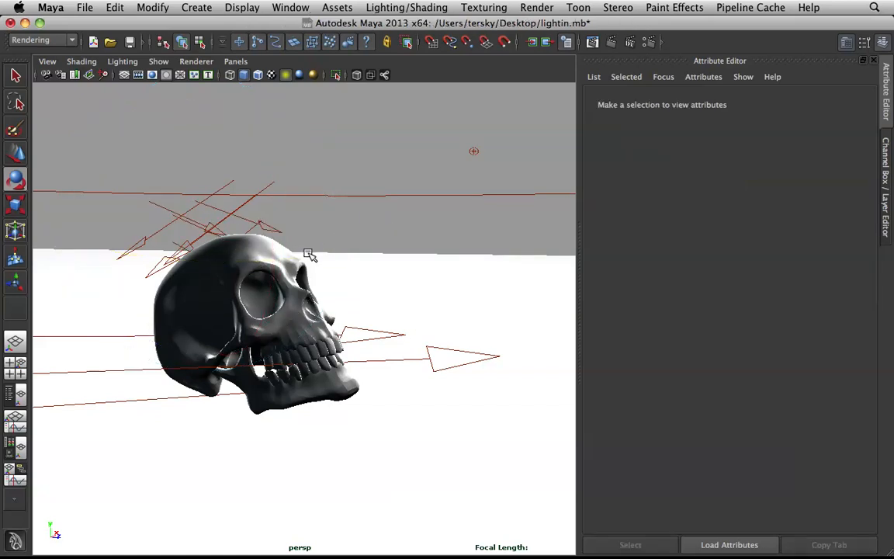
Step: Review the skull image in the Render View, and minimize the window
{"action": "left_click_drag", "start_coordinate": [301, 262], "coordinate": [336, 291], "text": "alt"}
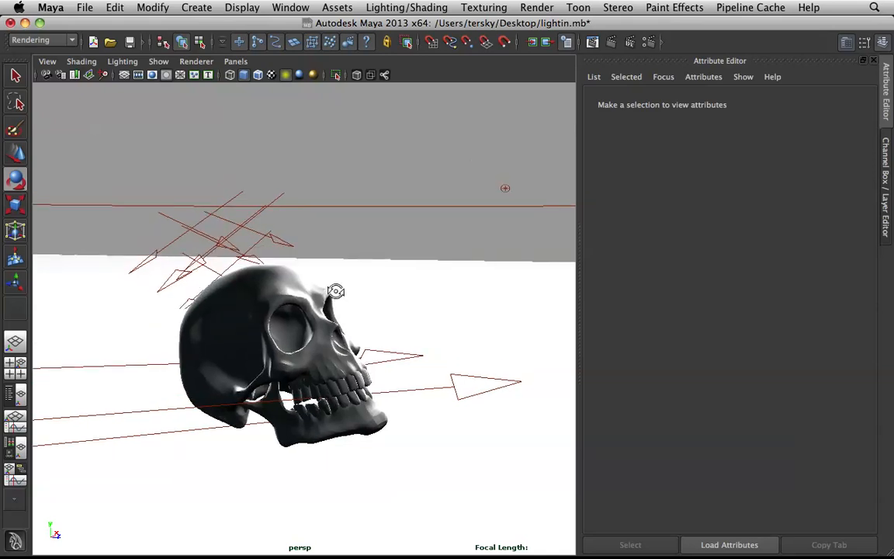
{"action": "left_click_drag", "start_coordinate": [303, 263], "coordinate": [359, 283], "text": "alt"}
{"action": "scroll", "coordinate": [326, 269], "scroll_direction": "down", "scroll_amount": 8}
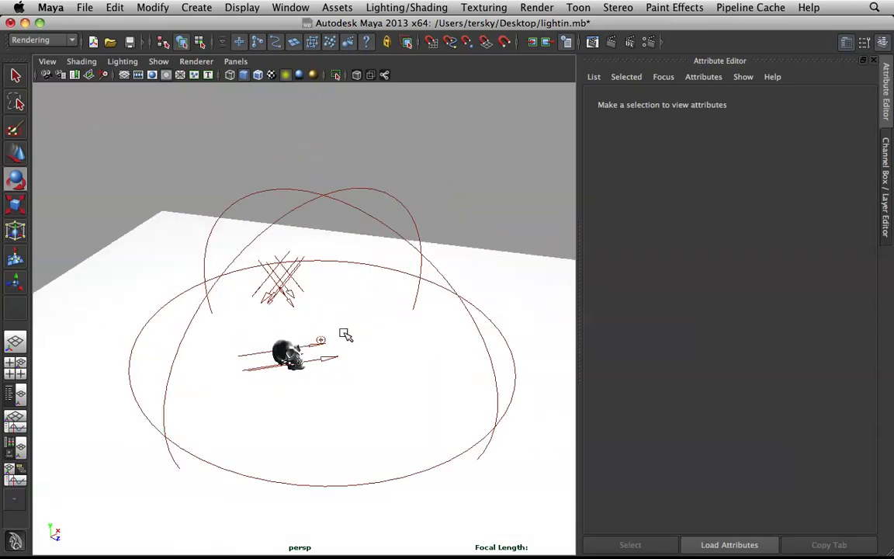
{"action": "scroll", "coordinate": [220, 314], "scroll_direction": "up", "scroll_amount": 1}
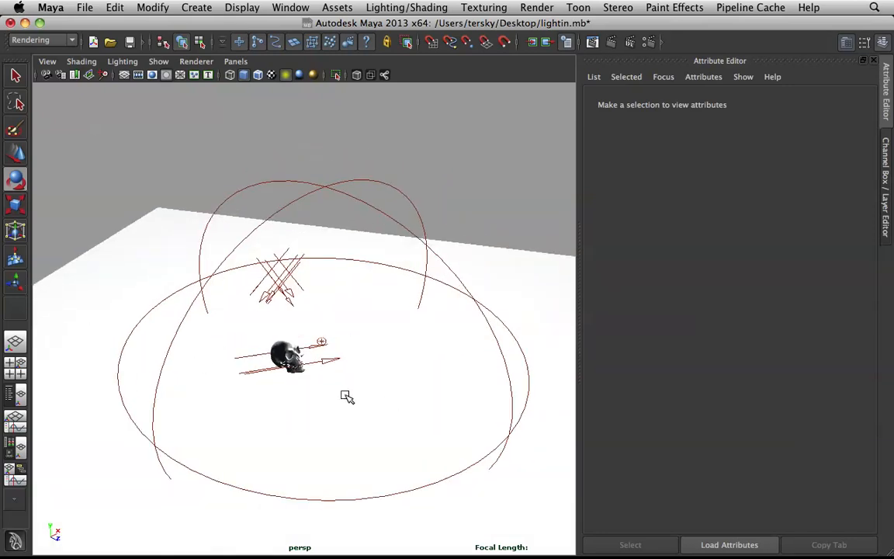
{"action": "left_click", "coordinate": [594, 42]}
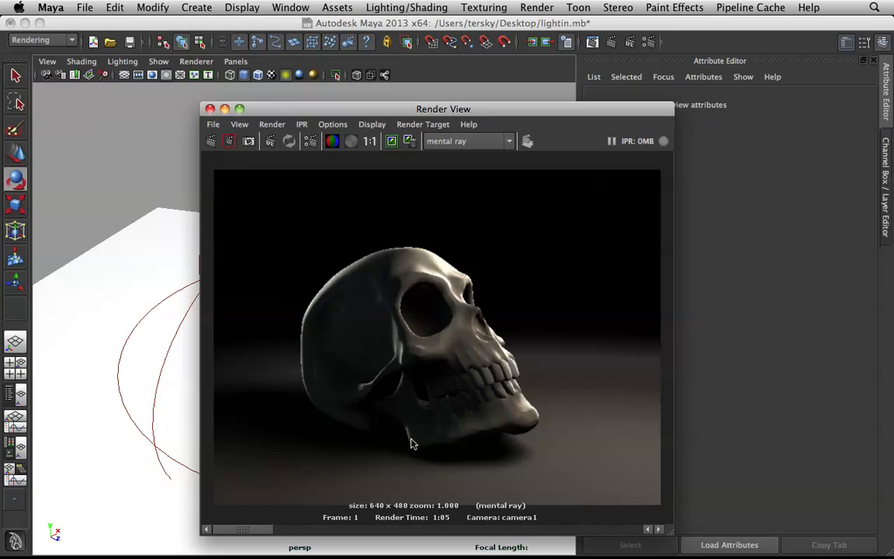
{"action": "left_click", "coordinate": [225, 109]}
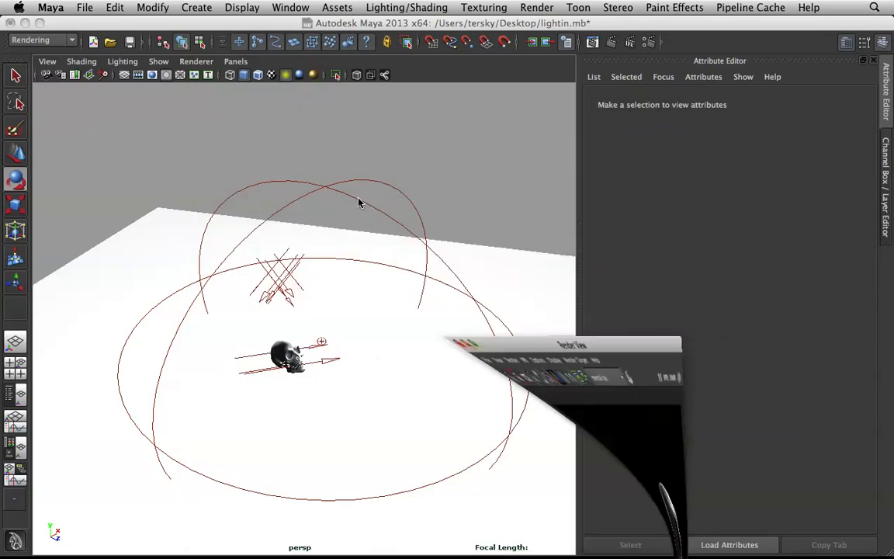
Step: Darken the key volume light's shadow color slightly, and deselect the light
{"action": "left_click_drag", "start_coordinate": [389, 245], "coordinate": [473, 203], "text": "alt"}
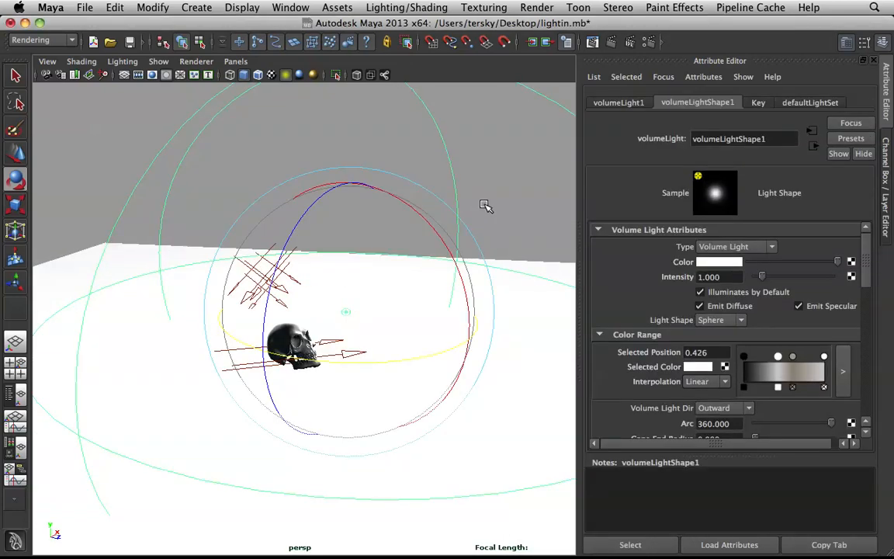
{"action": "scroll", "coordinate": [638, 350], "scroll_direction": "down", "scroll_amount": 5}
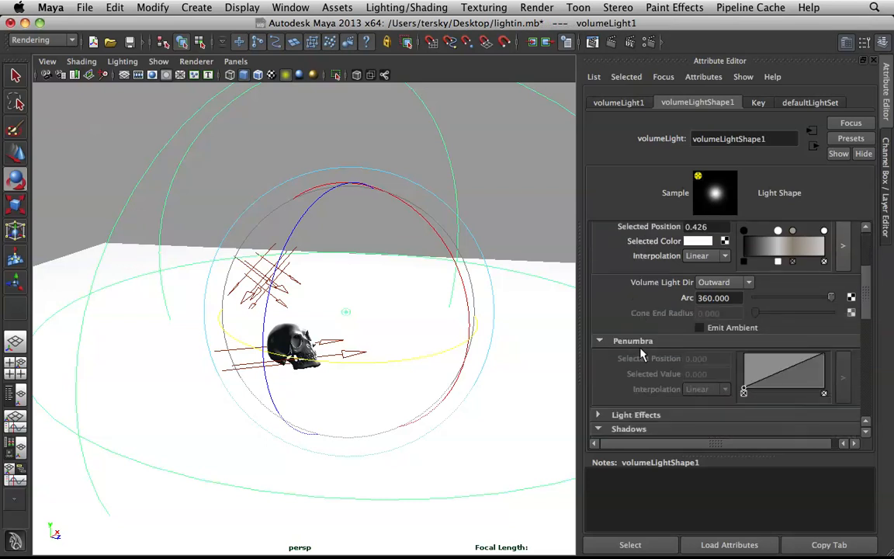
{"action": "left_click", "coordinate": [712, 320]}
{"action": "left_click", "coordinate": [641, 376]}
{"action": "left_click_drag", "start_coordinate": [640, 378], "coordinate": [651, 379]}
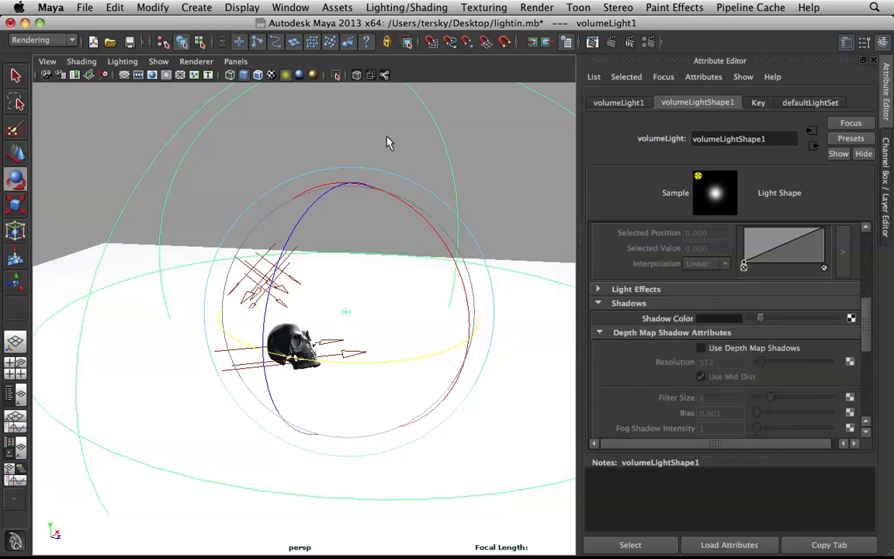
{"action": "left_click", "coordinate": [374, 132]}
{"action": "scroll", "coordinate": [361, 232], "scroll_direction": "up", "scroll_amount": 5}
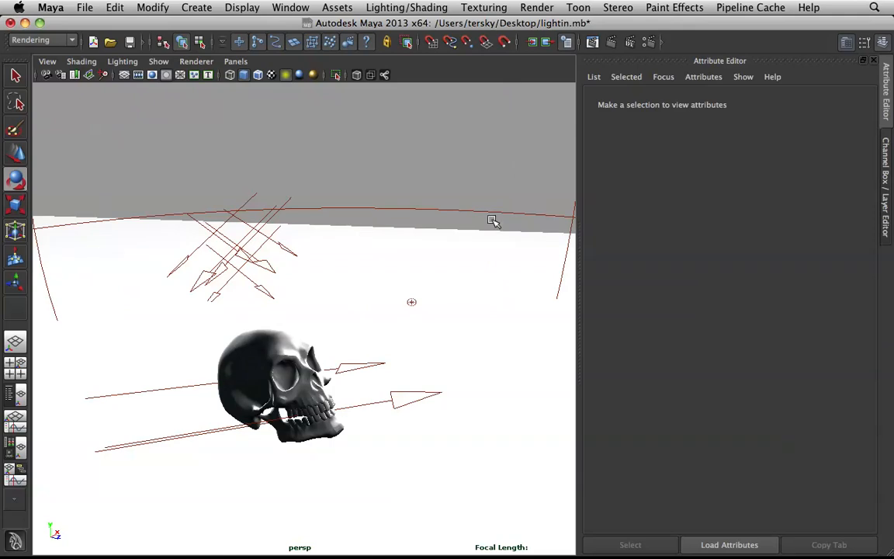
{"action": "left_click_drag", "start_coordinate": [448, 196], "coordinate": [469, 212]}
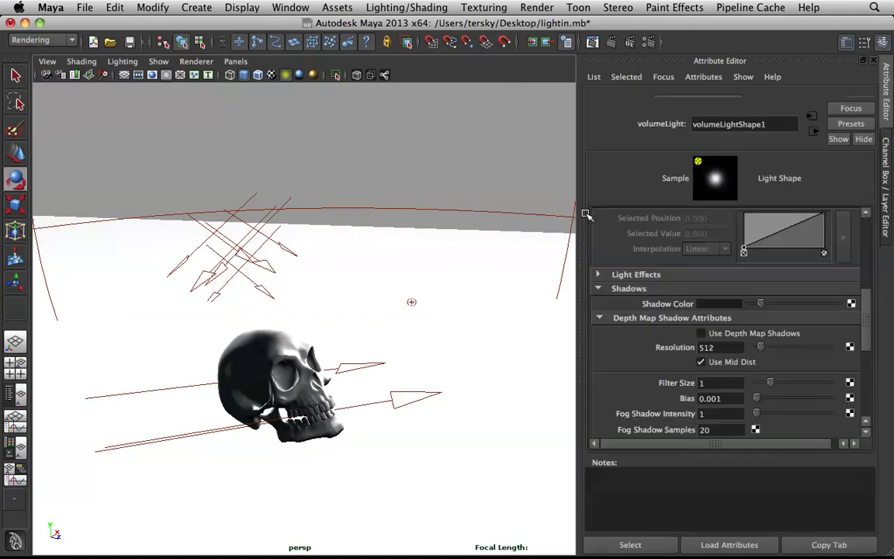
{"action": "left_click", "coordinate": [755, 319]}
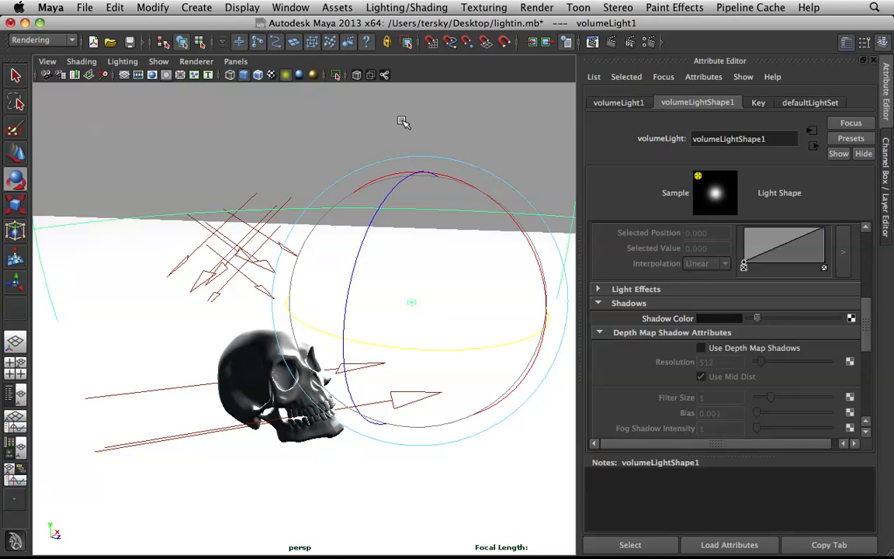
{"action": "left_click", "coordinate": [362, 103]}
Step: Render the skull with mental ray to check the key light's shadows, and minimize the render window
{"action": "left_click", "coordinate": [592, 44]}
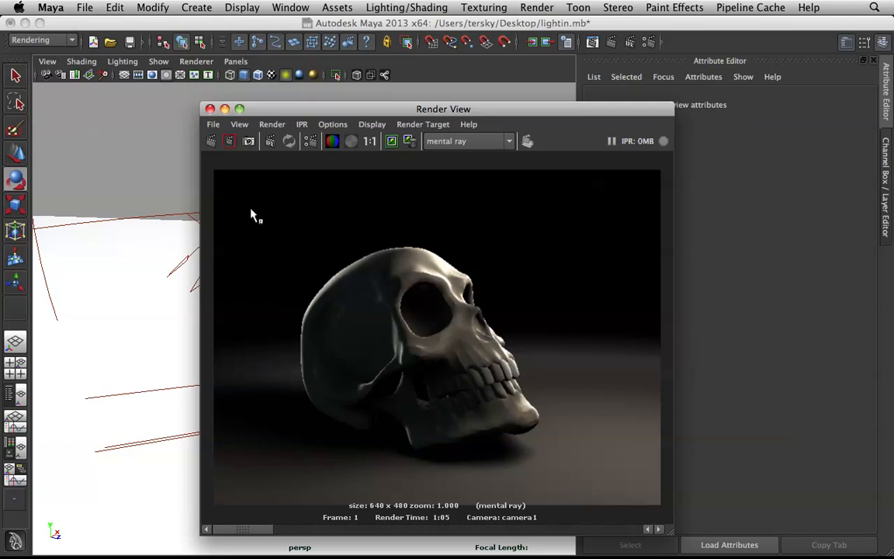
{"action": "left_click", "coordinate": [210, 142]}
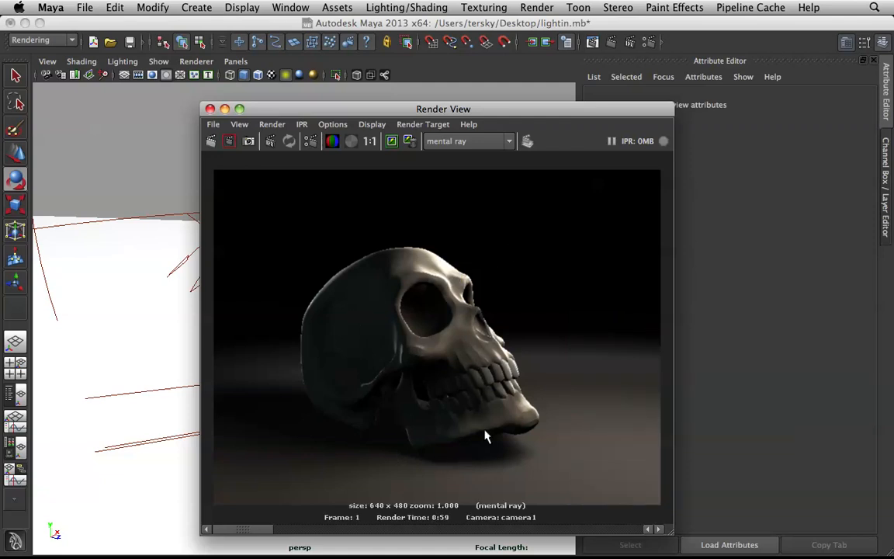
{"action": "left_click", "coordinate": [225, 109]}
Step: Lighten the key volume light's shadow color a little, and deselect the light
{"action": "left_click", "coordinate": [466, 212]}
{"action": "left_click", "coordinate": [737, 345]}
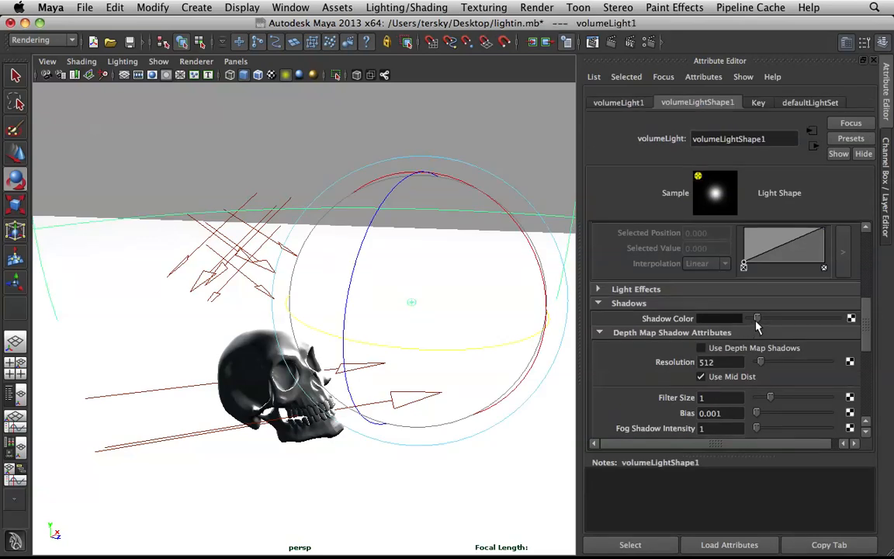
{"action": "left_click", "coordinate": [765, 319]}
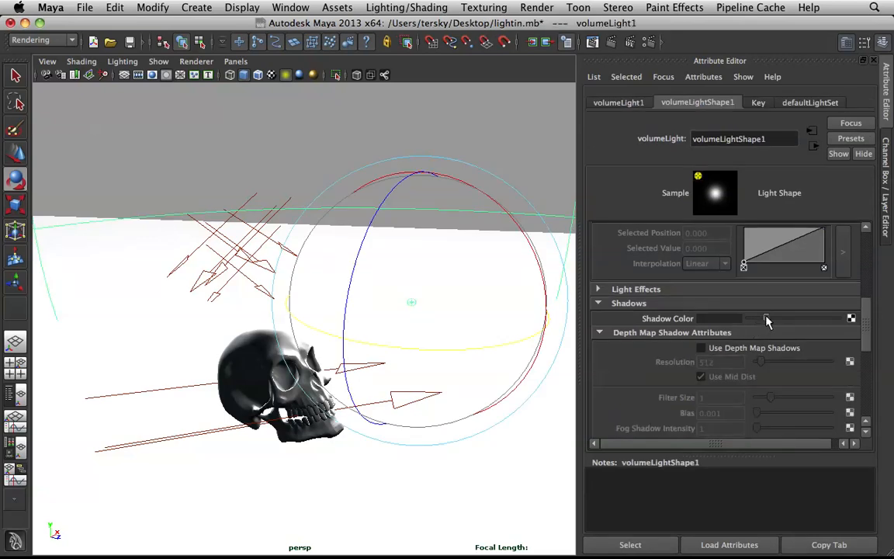
{"action": "left_click", "coordinate": [434, 103]}
Step: Create a fourth directional light and move it along the Z axis to in front of the skull
{"action": "right_click_drag", "start_coordinate": [376, 185], "coordinate": [363, 235], "text": "alt"}
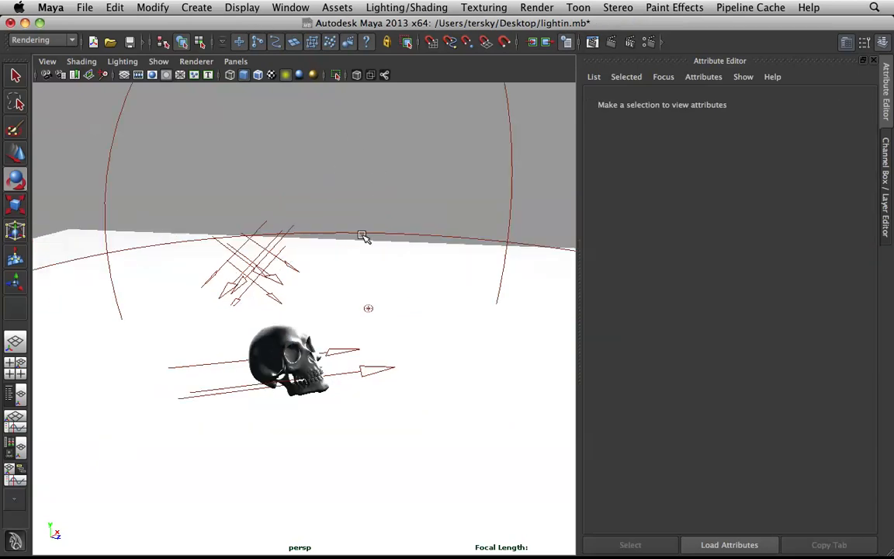
{"action": "left_click", "coordinate": [197, 8]}
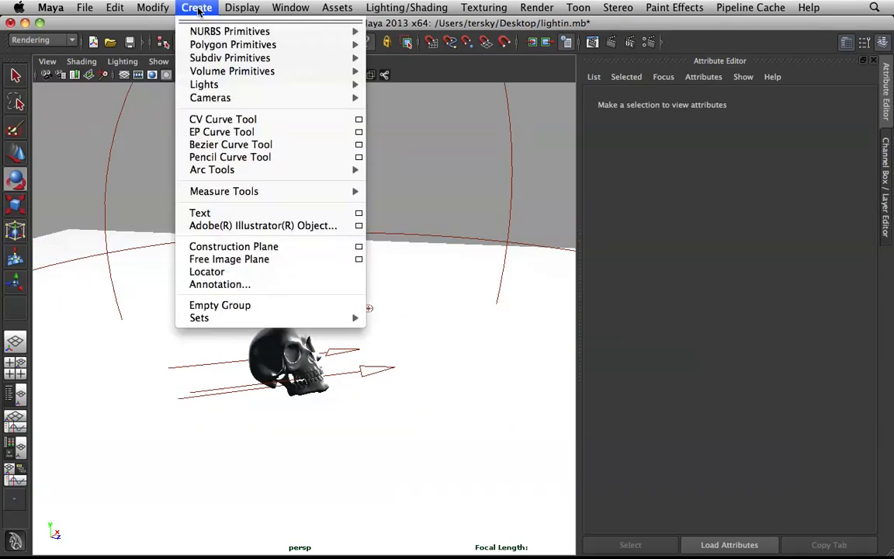
{"action": "mouse_move", "coordinate": [281, 77]}
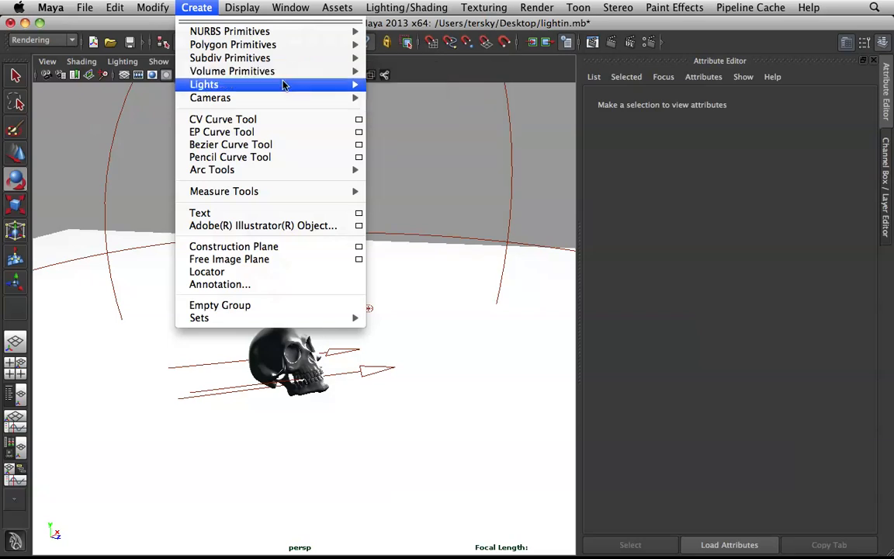
{"action": "left_click", "coordinate": [419, 104]}
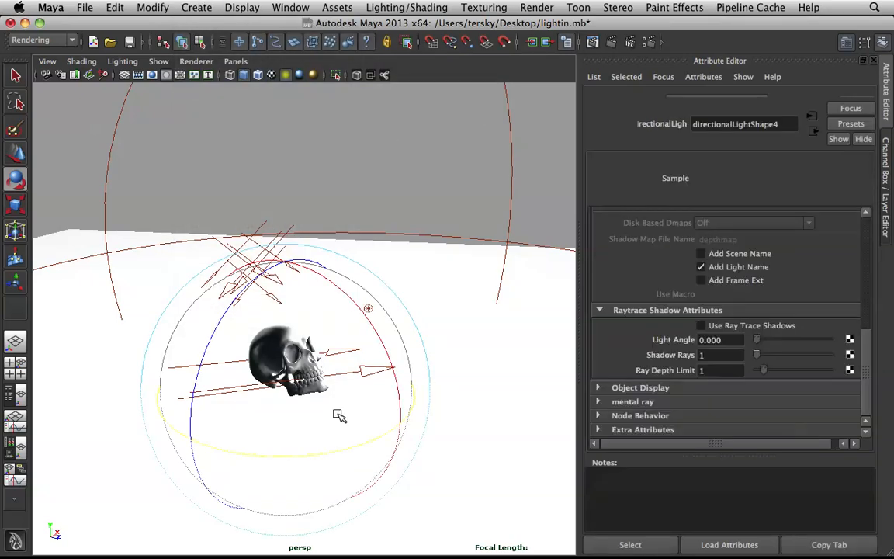
{"action": "key", "text": "w"}
{"action": "left_click_drag", "start_coordinate": [373, 412], "coordinate": [374, 413], "text": "alt"}
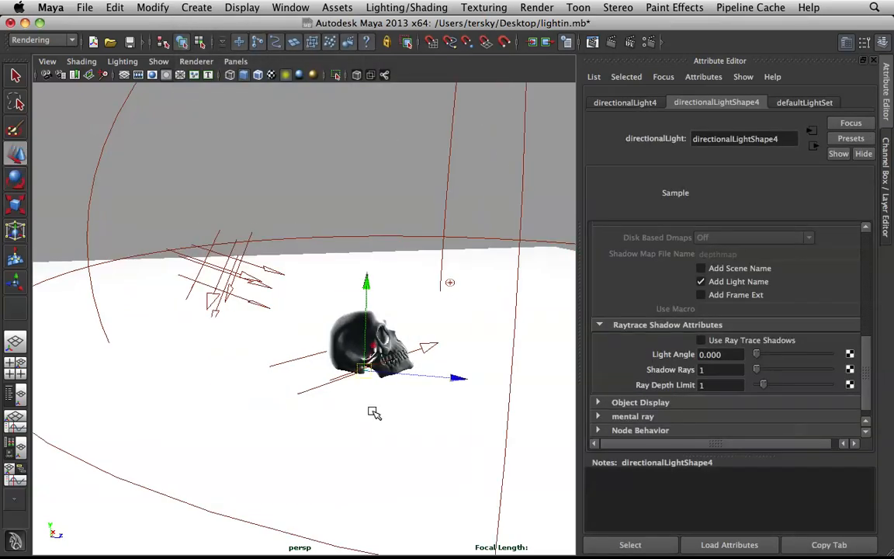
{"action": "left_click_drag", "start_coordinate": [460, 378], "coordinate": [656, 417]}
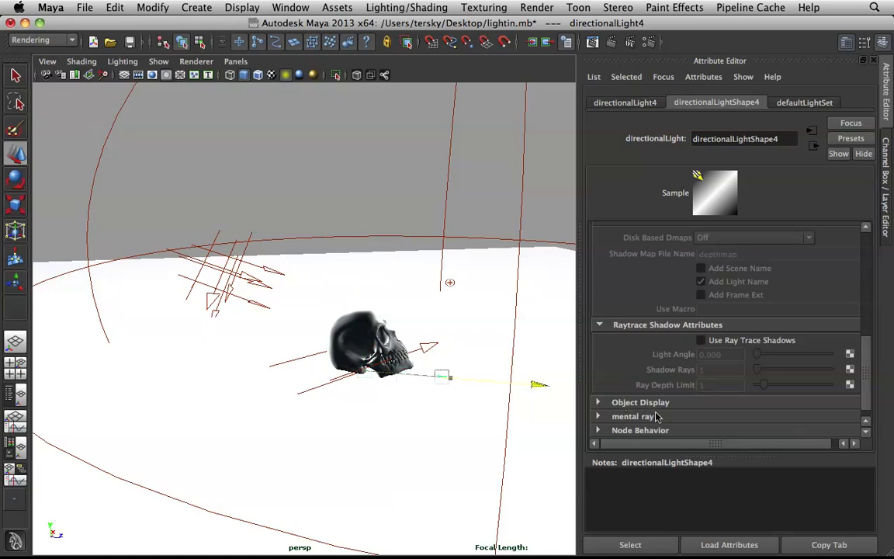
Step: Scale up the fourth directional light so its arrows are larger than the skull
{"action": "key", "text": "r"}
{"action": "left_click_drag", "start_coordinate": [546, 382], "coordinate": [405, 409]}
{"action": "key", "text": "w"}
{"action": "key", "text": "e"}
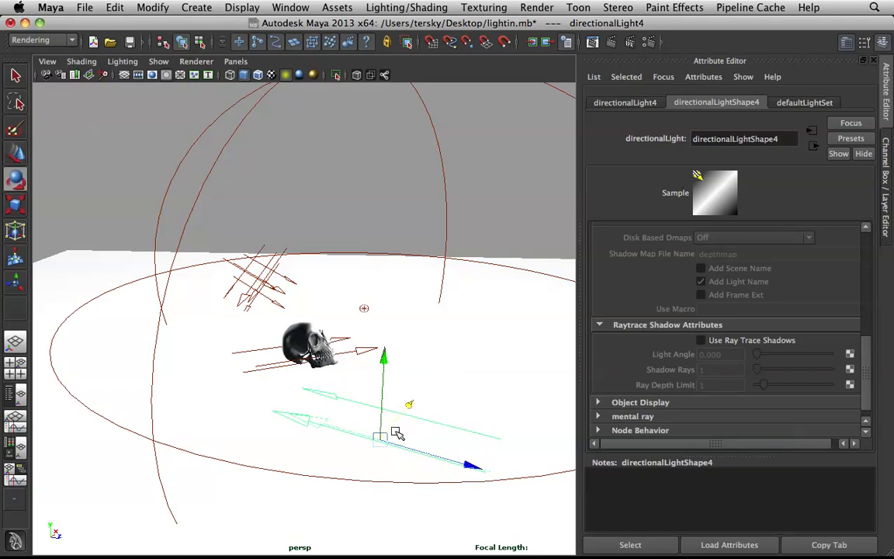
Step: Rotate the fourth directional light so its arrows point from the near side toward the skull
{"action": "left_click_drag", "start_coordinate": [441, 523], "coordinate": [274, 475]}
{"action": "scroll", "coordinate": [370, 353], "scroll_direction": "up", "scroll_amount": 6}
{"action": "left_click_drag", "start_coordinate": [319, 336], "coordinate": [186, 302], "text": "alt"}
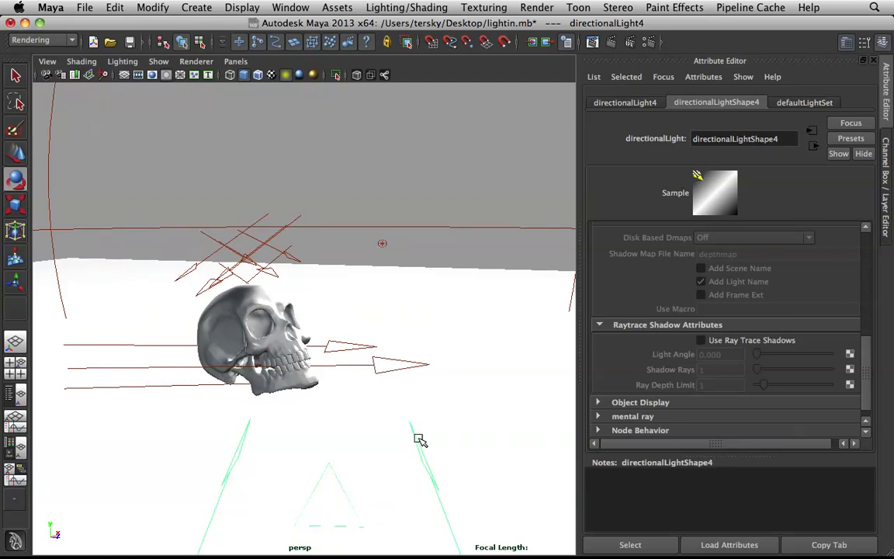
{"action": "key", "text": "e"}
{"action": "scroll", "coordinate": [399, 455], "scroll_direction": "down", "scroll_amount": 3}
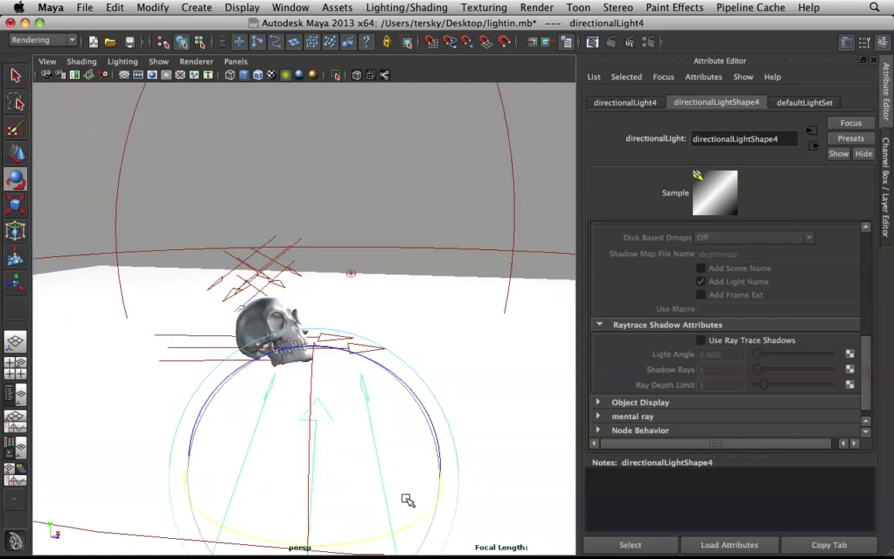
Step: Turn the fourth directional light slightly about the vertical axis toward the skull, toggling scene lighting off and on, and deselect it
{"action": "left_click", "coordinate": [284, 74]}
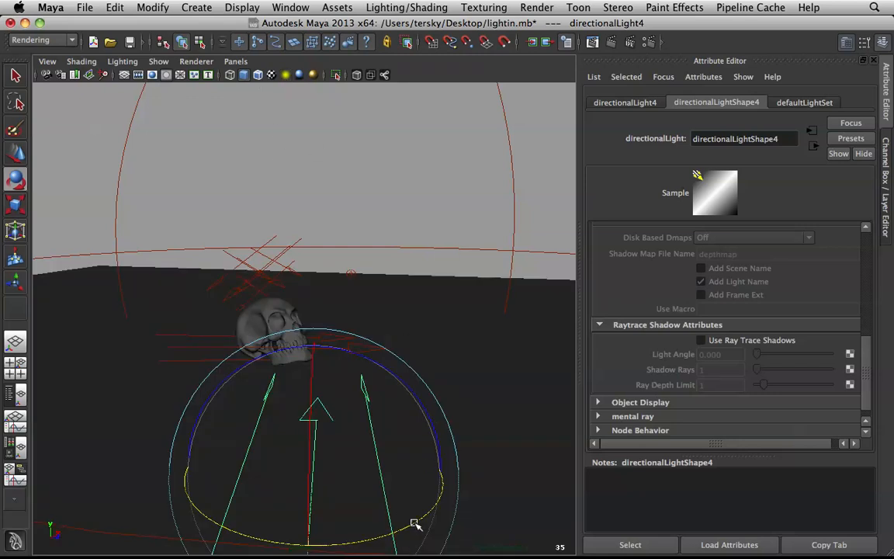
{"action": "left_click_drag", "start_coordinate": [416, 525], "coordinate": [427, 519]}
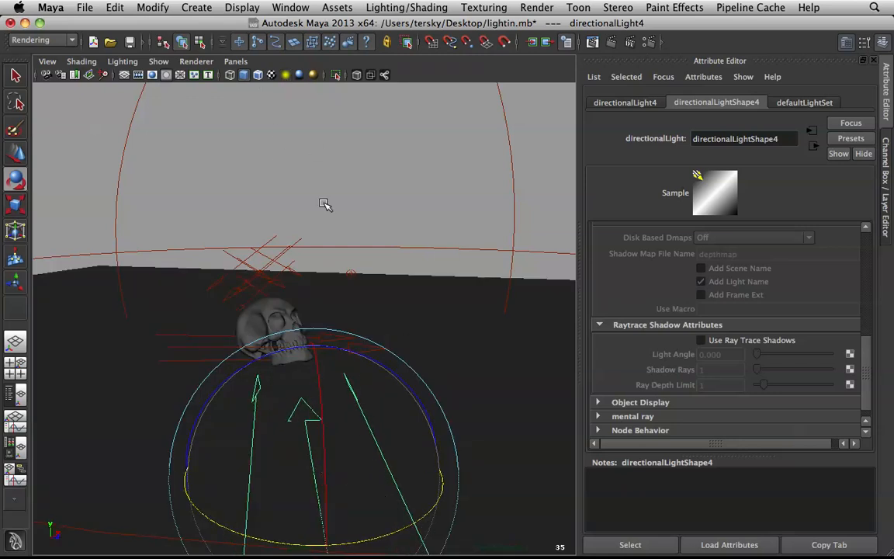
{"action": "left_click", "coordinate": [284, 78]}
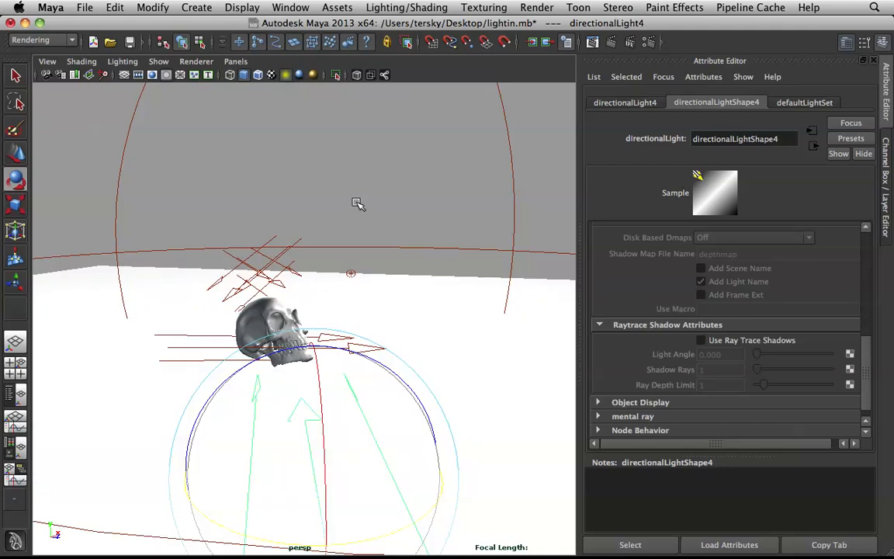
{"action": "left_click", "coordinate": [369, 174]}
Step: Raise the fourth directional light vertically so its arrows sit closer to the skull's height
{"action": "scroll", "coordinate": [294, 292], "scroll_direction": "up", "scroll_amount": 5}
{"action": "scroll", "coordinate": [351, 291], "scroll_direction": "up", "scroll_amount": 10}
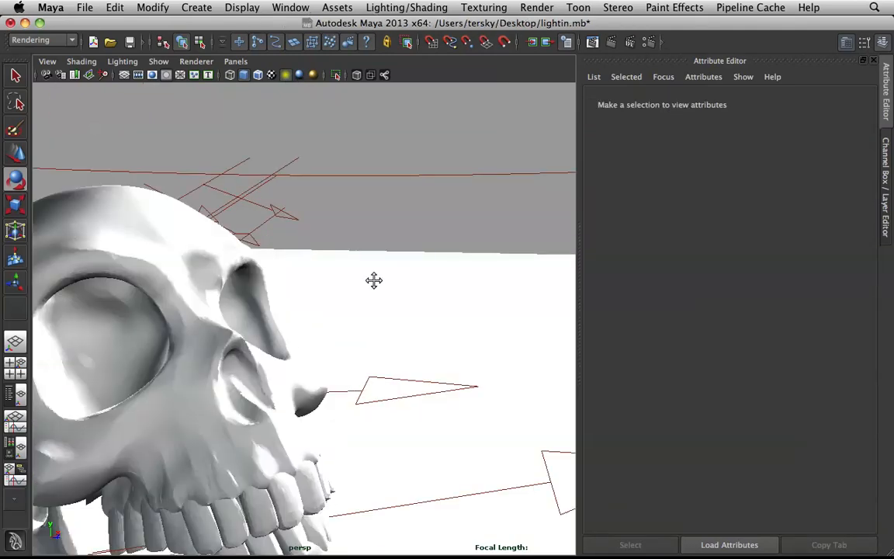
{"action": "scroll", "coordinate": [391, 238], "scroll_direction": "down", "scroll_amount": 8}
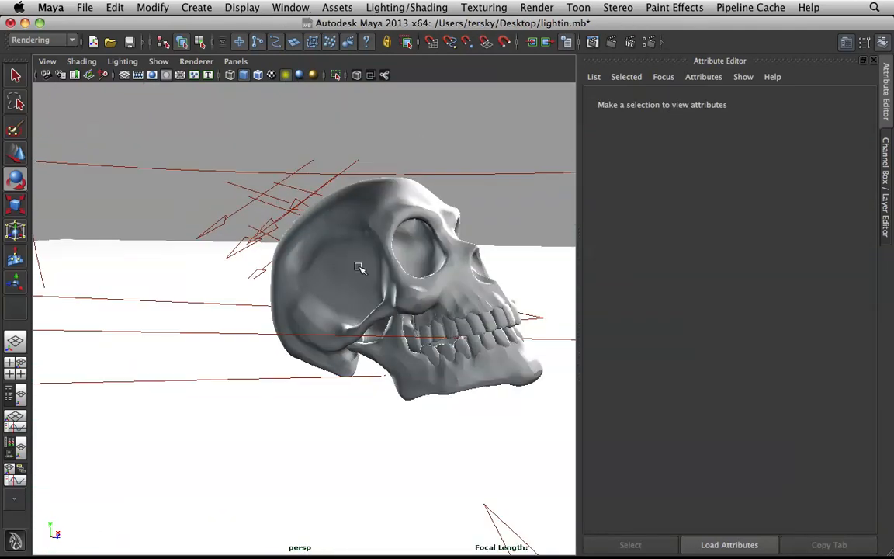
{"action": "left_click_drag", "start_coordinate": [391, 336], "coordinate": [376, 333], "text": "alt"}
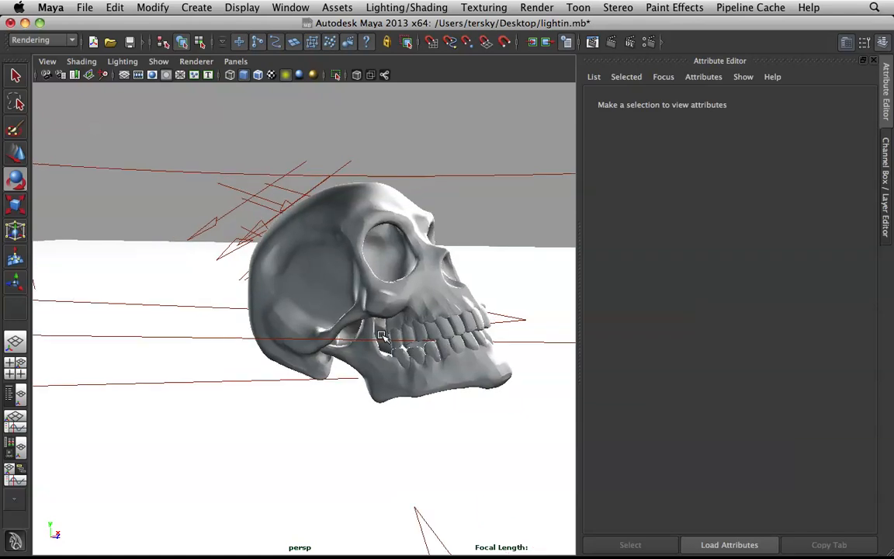
{"action": "scroll", "coordinate": [384, 334], "scroll_direction": "down", "scroll_amount": 5}
{"action": "left_click", "coordinate": [435, 357]}
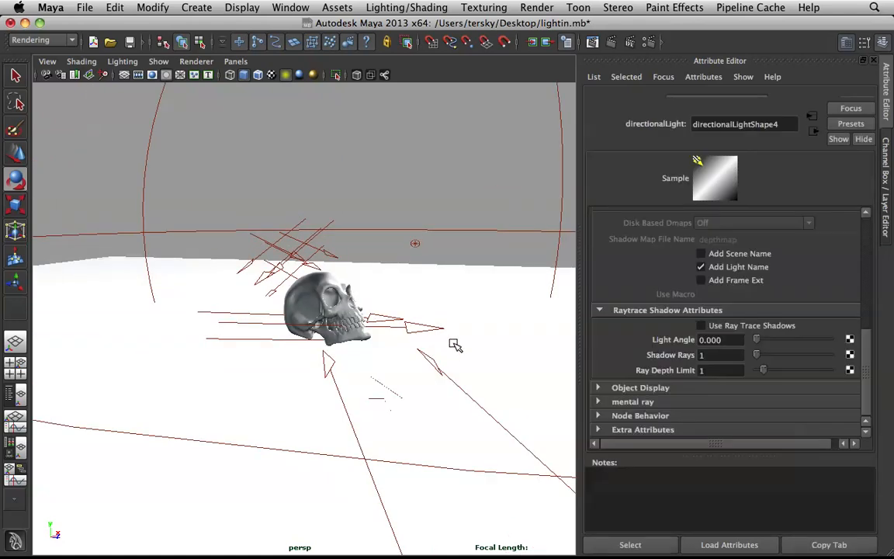
{"action": "key", "text": "w"}
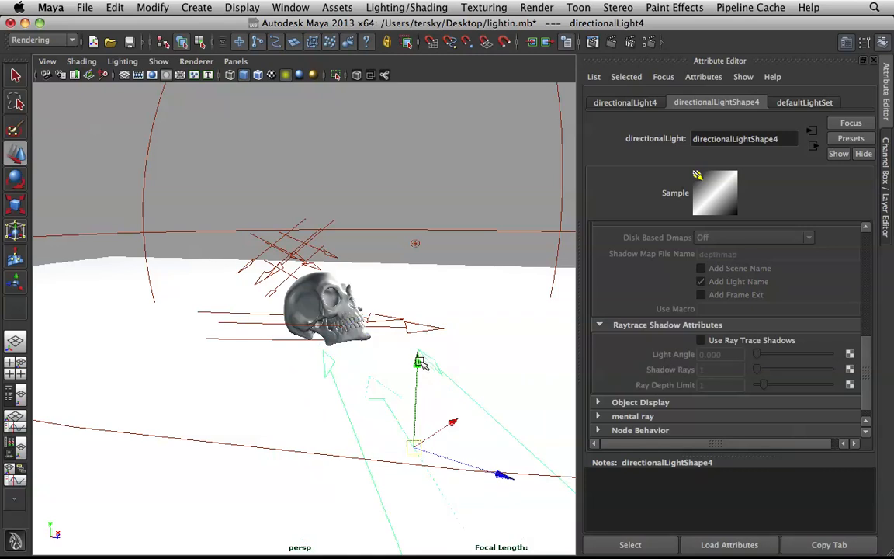
{"action": "left_click_drag", "start_coordinate": [419, 358], "coordinate": [408, 266]}
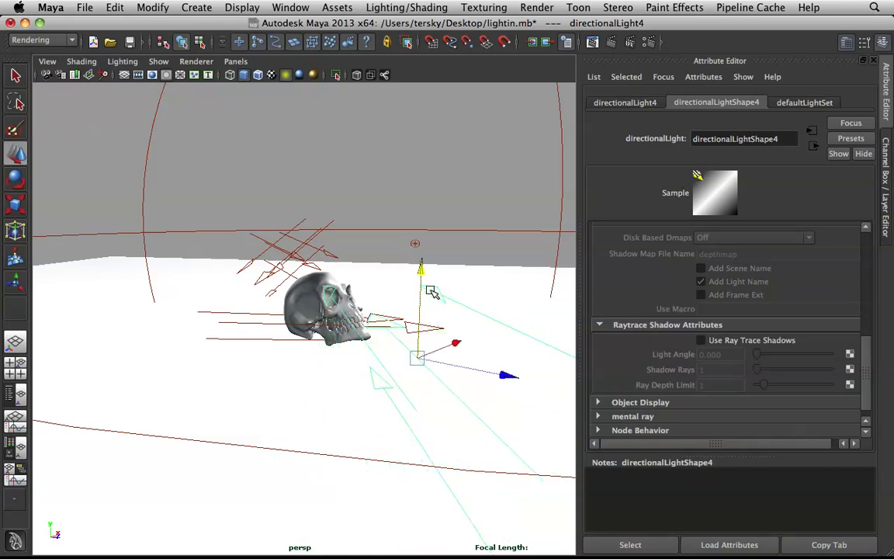
Step: Rotate the fourth directional light downward and slightly about its vertical axis so its arrows aim at the skull, and deselect it
{"action": "key", "text": "e"}
{"action": "left_click_drag", "start_coordinate": [457, 301], "coordinate": [449, 353]}
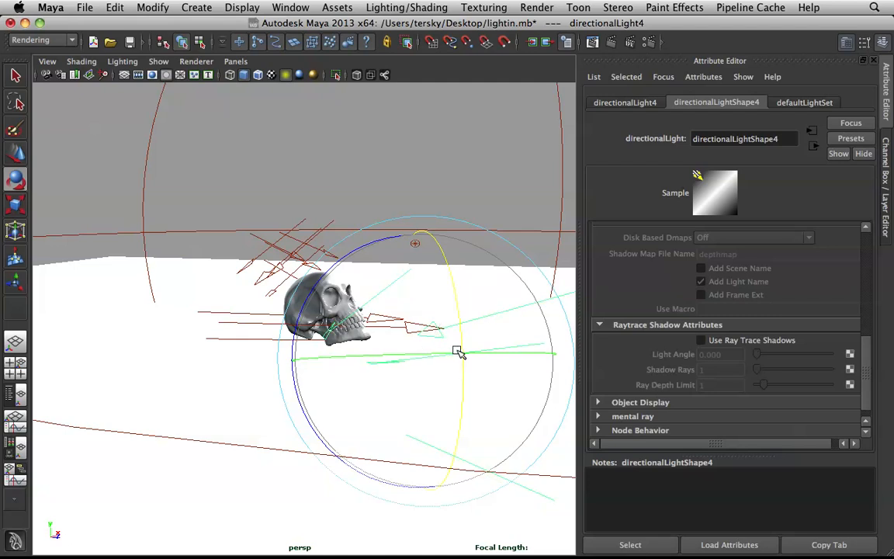
{"action": "left_click_drag", "start_coordinate": [322, 279], "coordinate": [380, 367]}
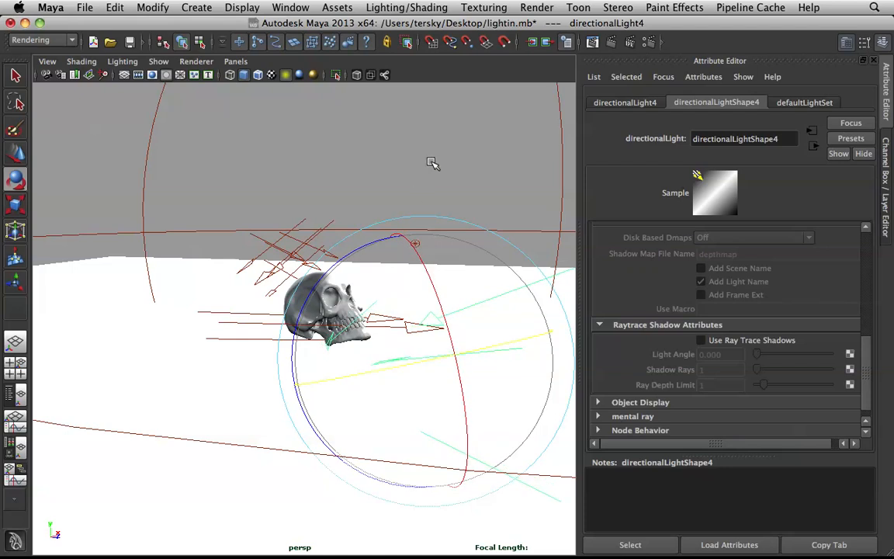
{"action": "left_click", "coordinate": [389, 146]}
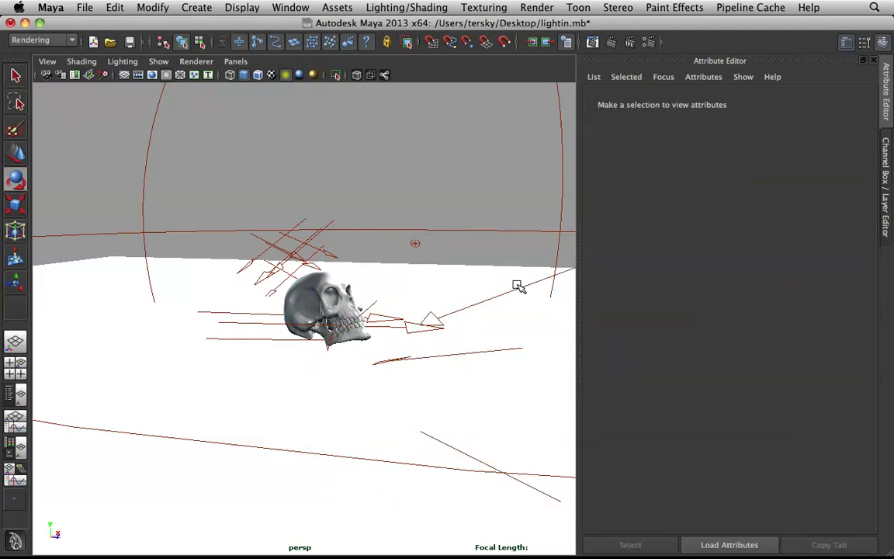
Step: Set the fourth directional light's intensity to 0.2, raise it to 0.25, and deselect the light
{"action": "left_click", "coordinate": [517, 286]}
{"action": "scroll", "coordinate": [621, 271], "scroll_direction": "up", "scroll_amount": 5}
{"action": "scroll", "coordinate": [696, 308], "scroll_direction": "up", "scroll_amount": 3}
{"action": "left_click", "coordinate": [726, 276]}
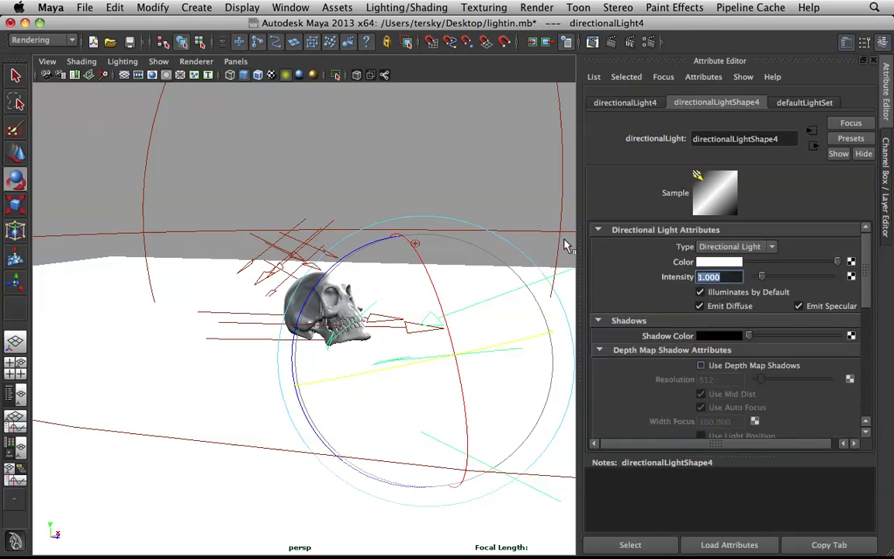
{"action": "type", "text": "0.2"}
{"action": "key", "text": "Return"}
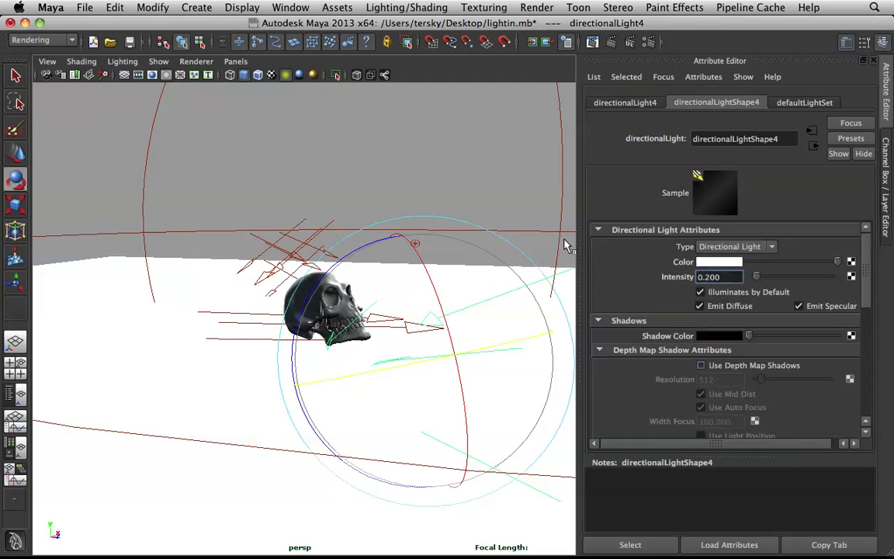
{"action": "left_click", "coordinate": [732, 278]}
{"action": "type", "text": "0.25"}
{"action": "key", "text": "Return"}
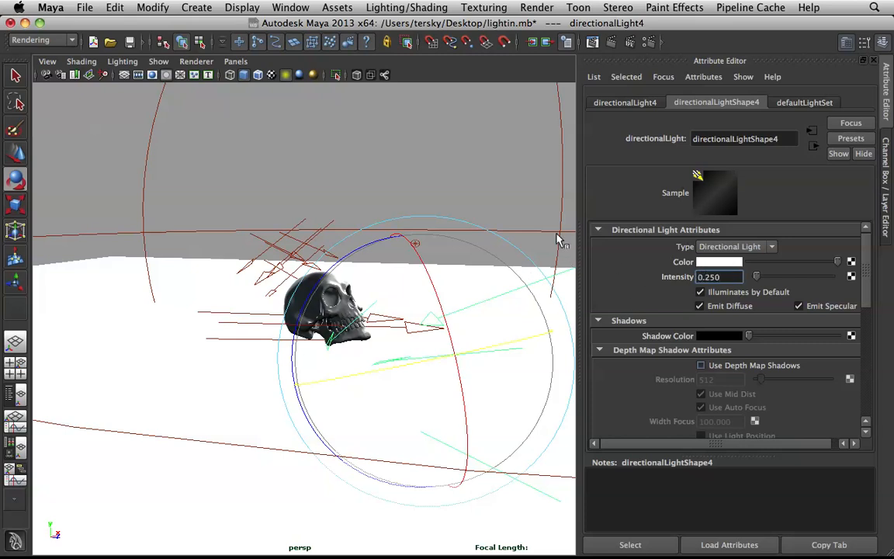
{"action": "left_click", "coordinate": [441, 153]}
Step: Render the skull through camera1 in the Render View and minimise the render window
{"action": "scroll", "coordinate": [319, 263], "scroll_direction": "up", "scroll_amount": 5}
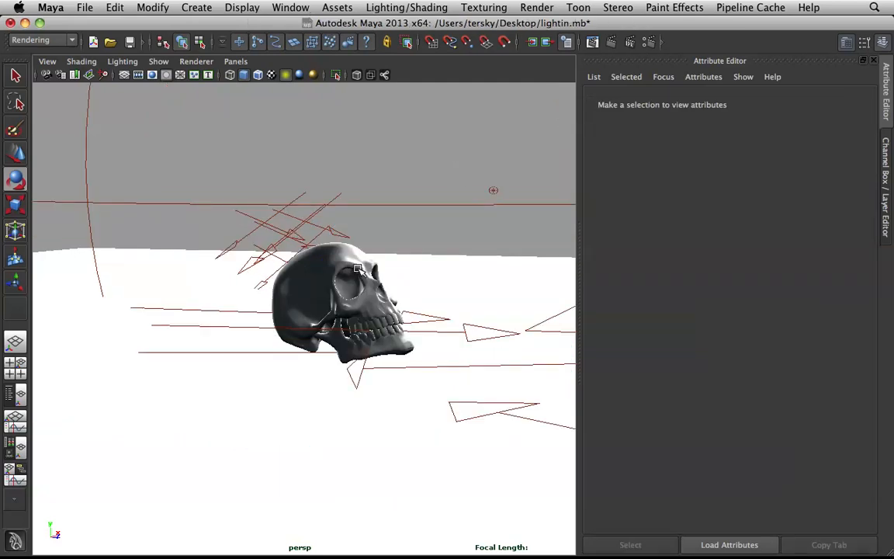
{"action": "scroll", "coordinate": [355, 268], "scroll_direction": "down", "scroll_amount": 5}
{"action": "scroll", "coordinate": [389, 286], "scroll_direction": "up", "scroll_amount": 5}
{"action": "scroll", "coordinate": [389, 287], "scroll_direction": "up", "scroll_amount": 5}
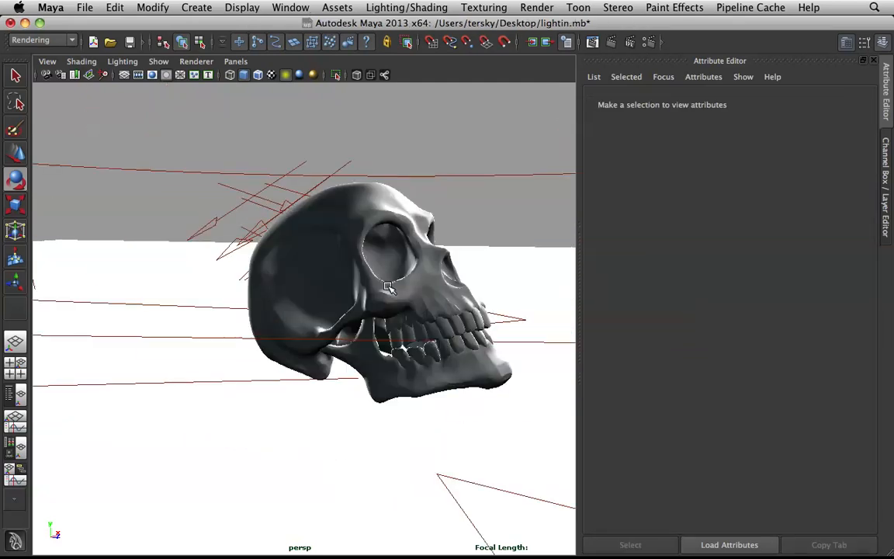
{"action": "middle_click_drag", "start_coordinate": [396, 292], "coordinate": [267, 327], "text": "alt"}
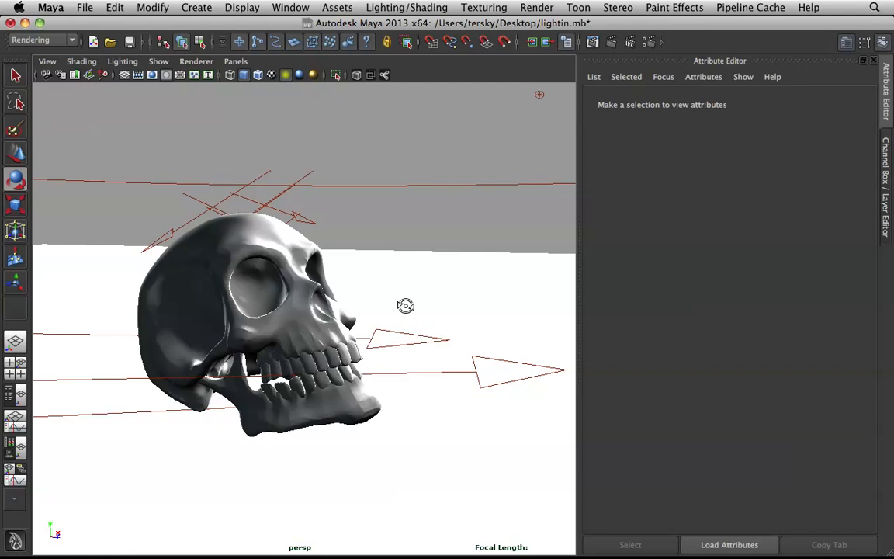
{"action": "left_click_drag", "start_coordinate": [404, 305], "coordinate": [406, 306], "text": "alt"}
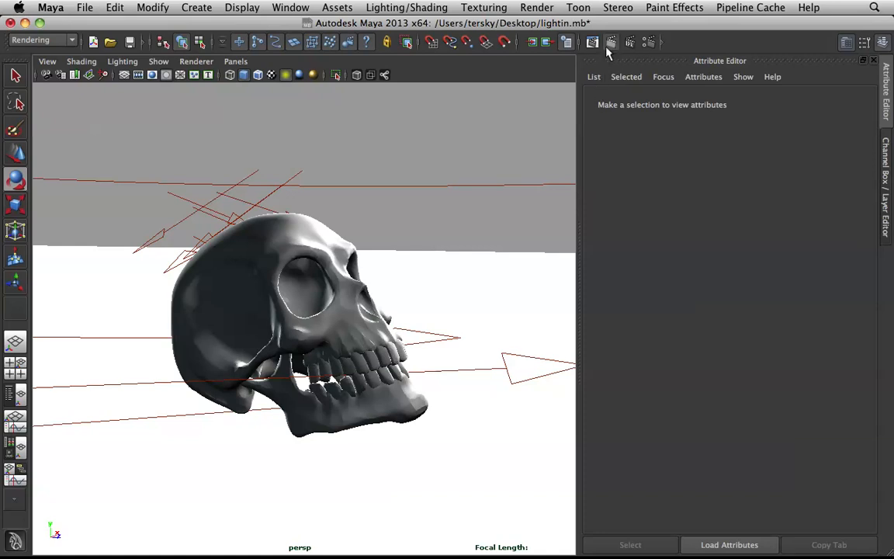
{"action": "left_click", "coordinate": [611, 44]}
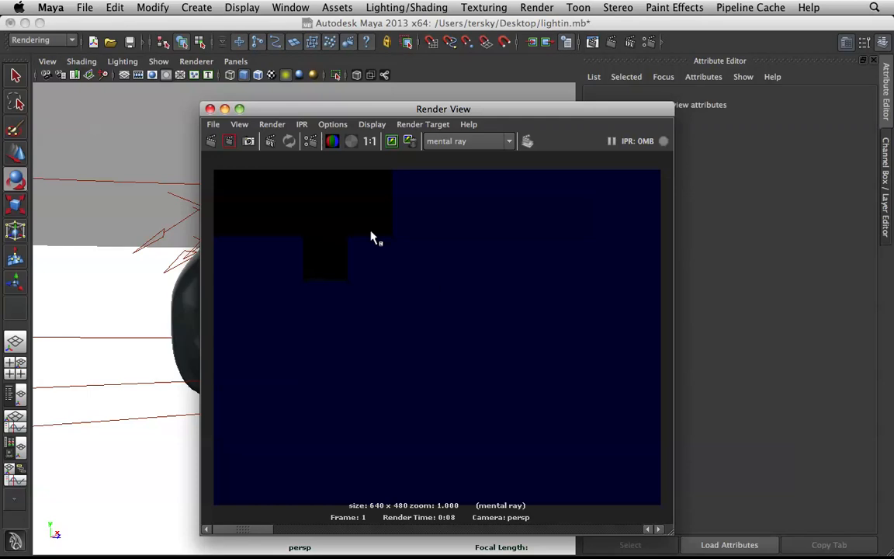
{"action": "left_click", "coordinate": [272, 124]}
{"action": "mouse_move", "coordinate": [340, 202]}
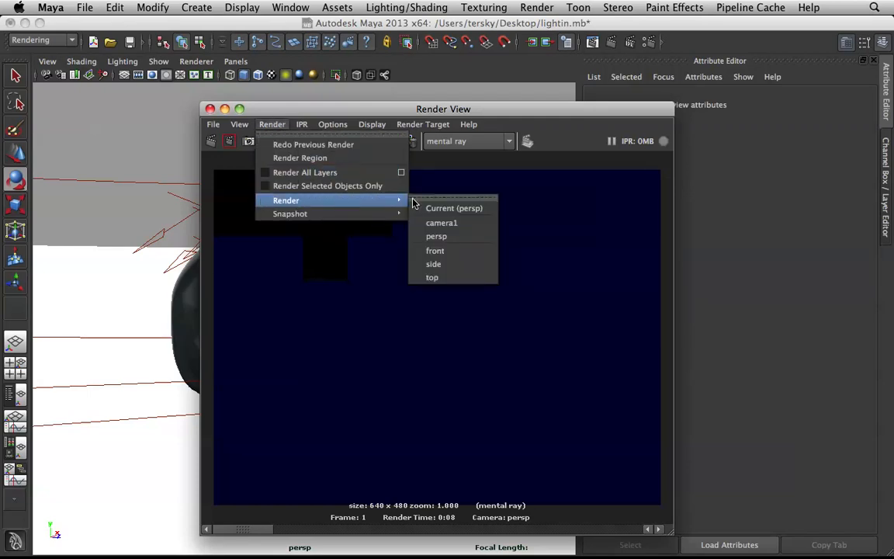
{"action": "left_click", "coordinate": [466, 224]}
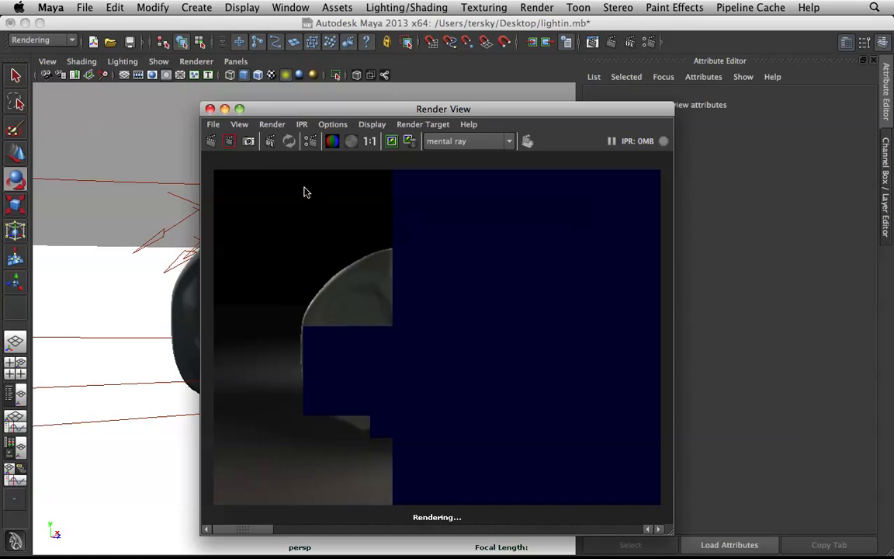
{"action": "left_click", "coordinate": [225, 109]}
Step: Select the fourth directional light and rotate it slightly about its vertical axis
{"action": "scroll", "coordinate": [410, 245], "scroll_direction": "down", "scroll_amount": 4}
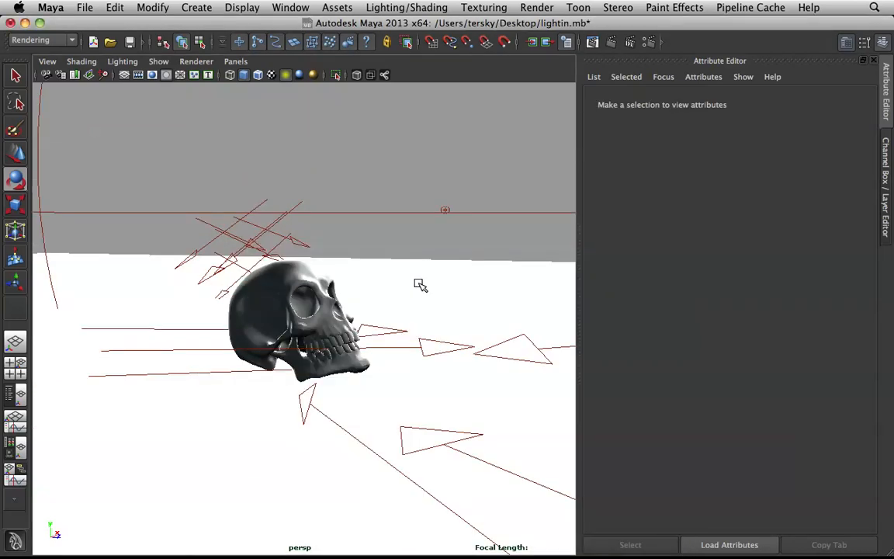
{"action": "left_click", "coordinate": [478, 427]}
{"action": "key", "text": "f"}
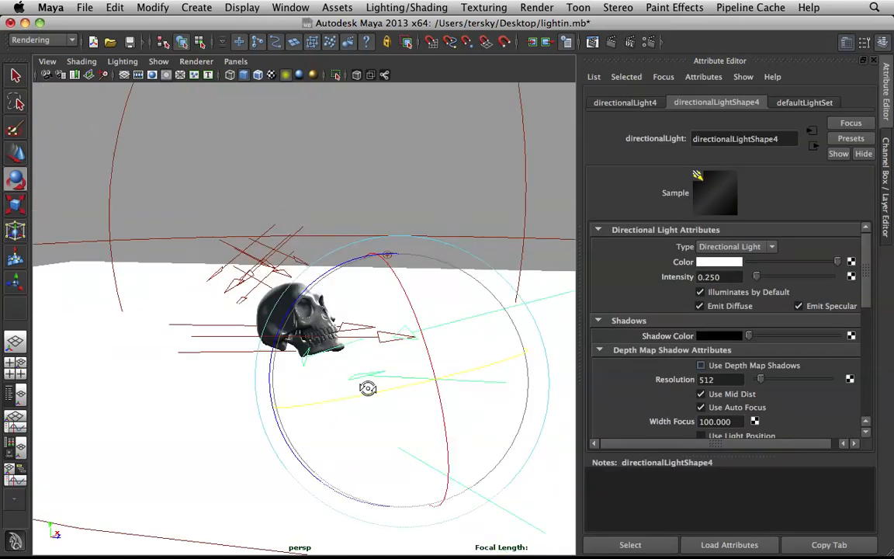
{"action": "left_click_drag", "start_coordinate": [367, 388], "coordinate": [383, 398], "text": "alt"}
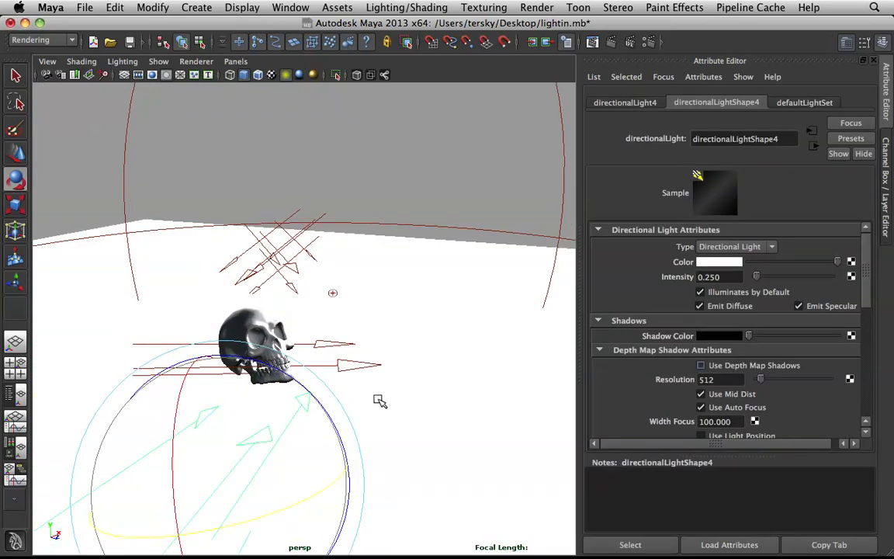
{"action": "left_click_drag", "start_coordinate": [333, 485], "coordinate": [337, 483]}
{"action": "left_click", "coordinate": [462, 330]}
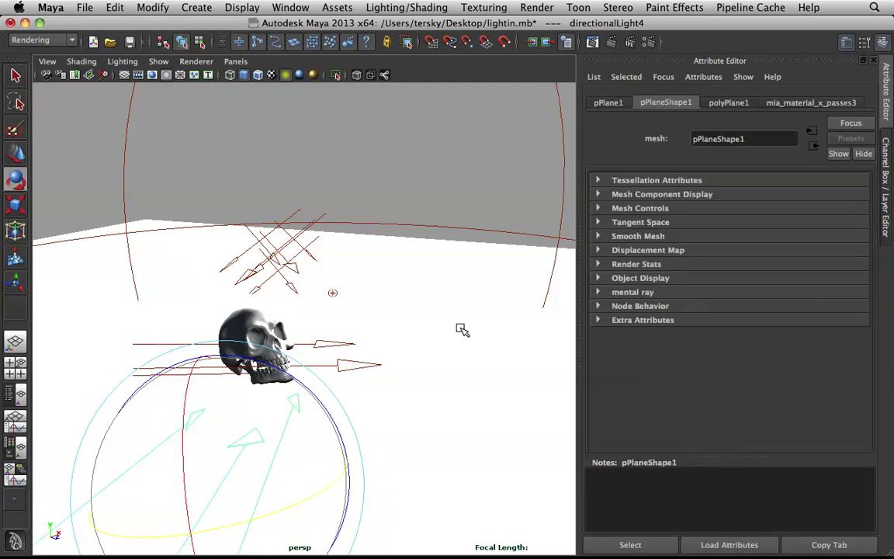
{"action": "left_click", "coordinate": [388, 9]}
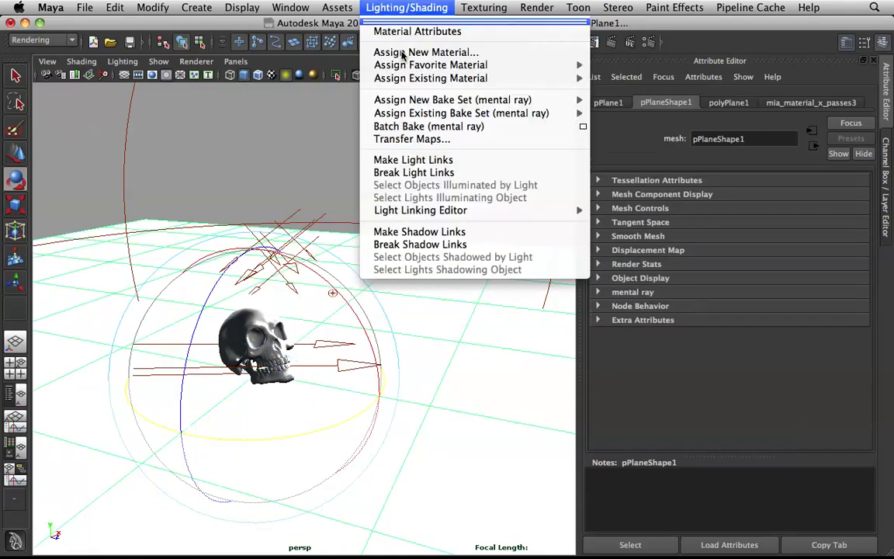
{"action": "left_click", "coordinate": [392, 156]}
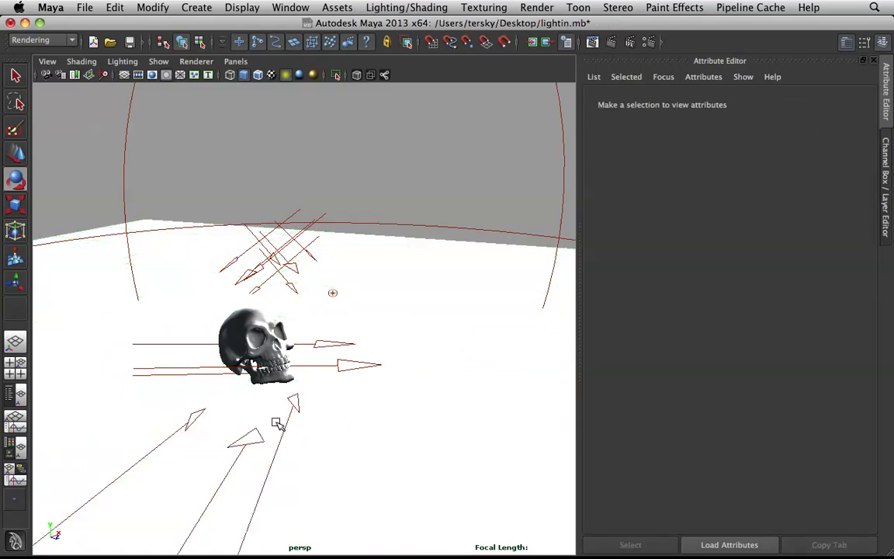
Step: Examine the side lighting on the skull up close and check the previous camera1 render
{"action": "left_click_drag", "start_coordinate": [256, 314], "coordinate": [434, 371], "text": "alt"}
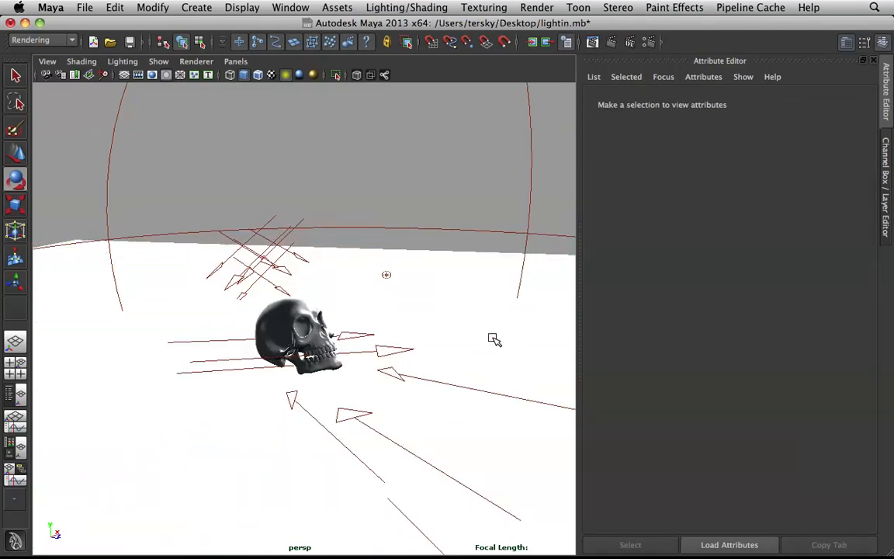
{"action": "scroll", "coordinate": [425, 334], "scroll_direction": "up", "scroll_amount": 3}
{"action": "left_click_drag", "start_coordinate": [426, 376], "coordinate": [429, 371], "text": "alt"}
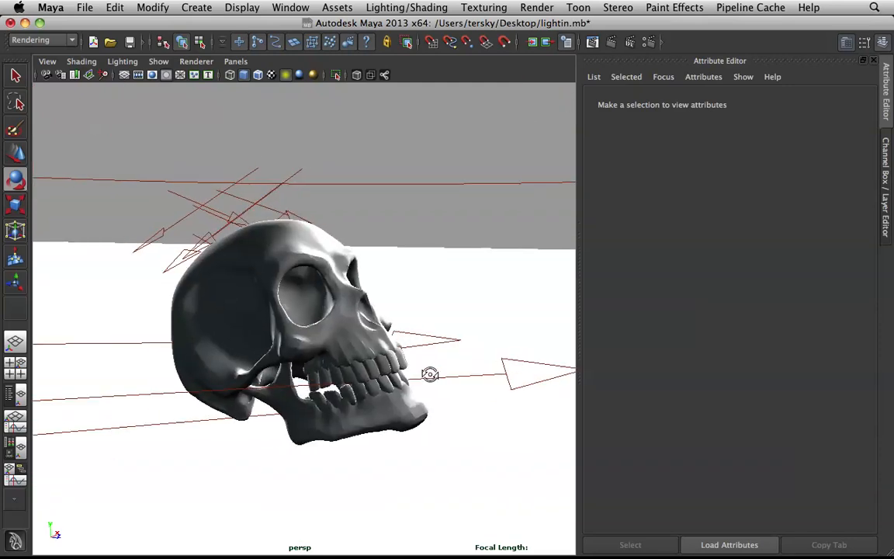
{"action": "left_click", "coordinate": [592, 42]}
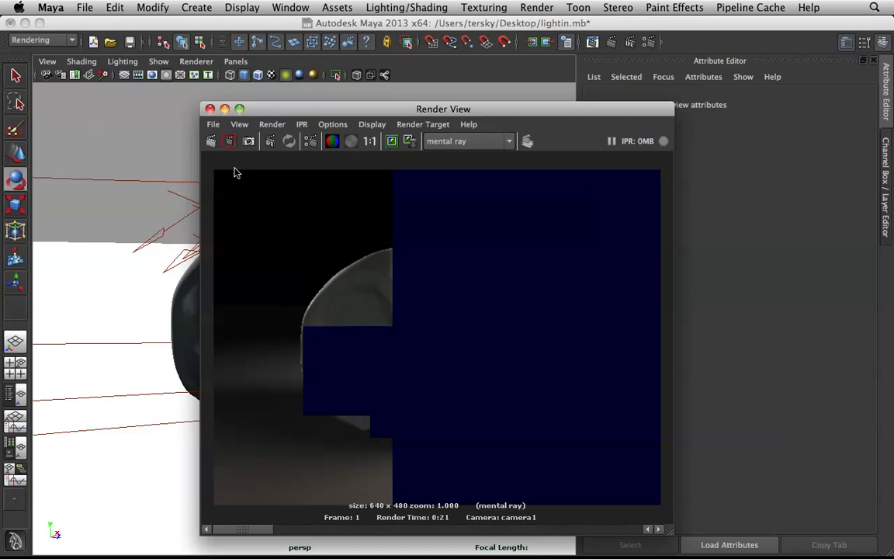
{"action": "left_click", "coordinate": [225, 109]}
Step: Reduce the fourth directional light's intensity to 0.15 and deselect the light
{"action": "scroll", "coordinate": [403, 417], "scroll_direction": "down", "scroll_amount": 5}
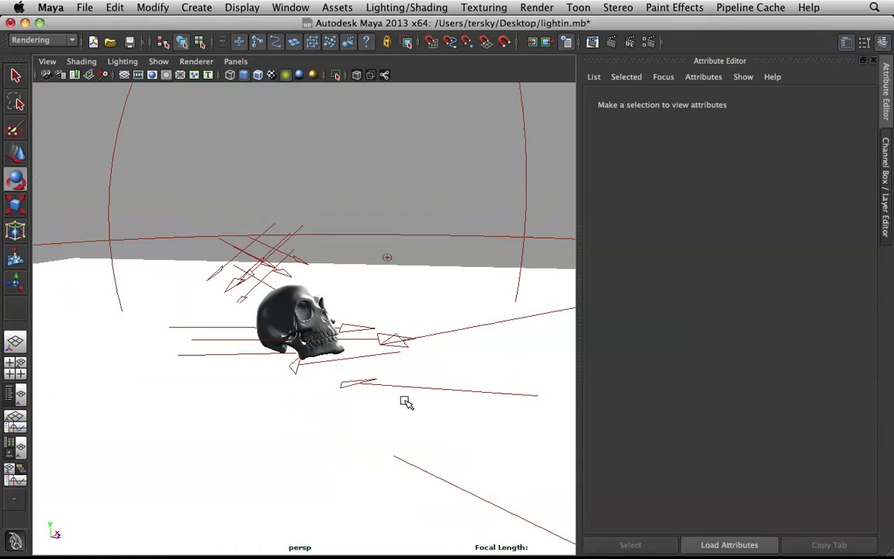
{"action": "left_click", "coordinate": [410, 382]}
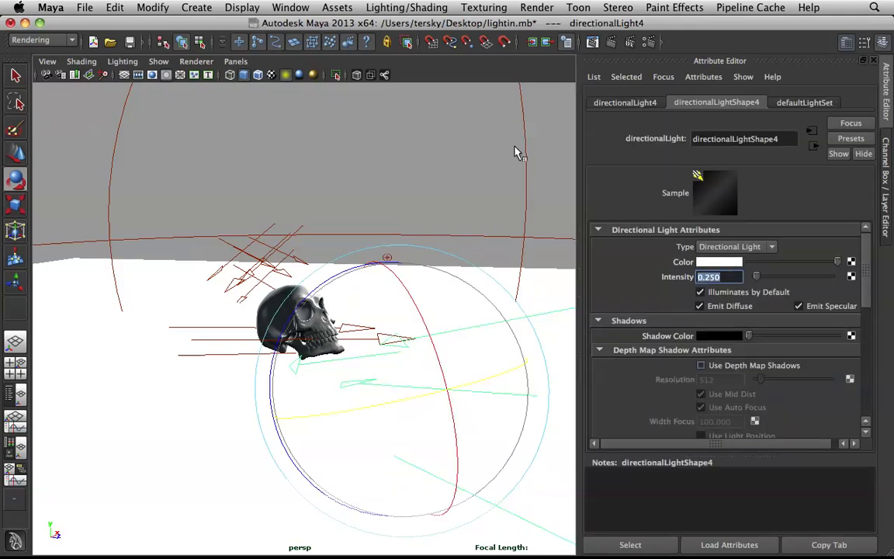
{"action": "type", "text": "0.2"}
{"action": "key", "text": "Return"}
{"action": "key", "text": "BackSpace"}
{"action": "key", "text": "BackSpace"}
{"action": "key", "text": "BackSpace"}
{"action": "type", "text": "150"}
{"action": "key", "text": "Return"}
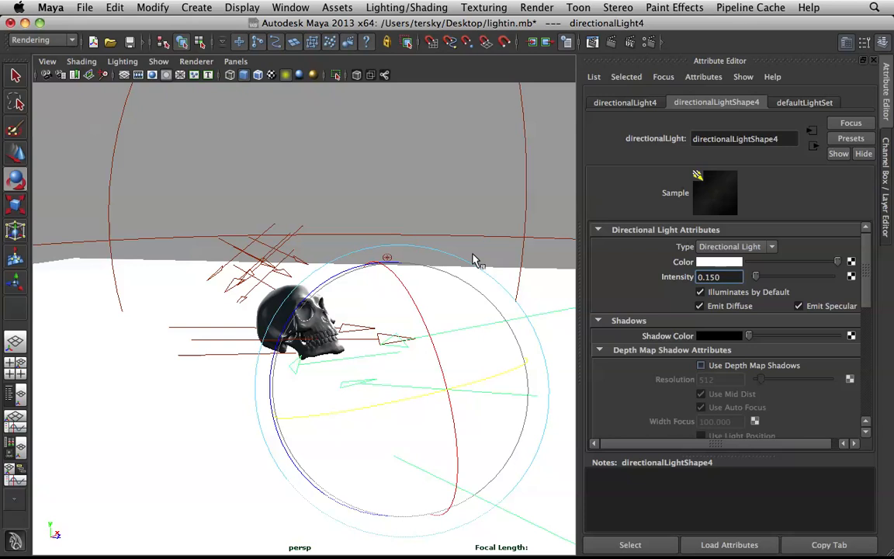
{"action": "left_click", "coordinate": [412, 175]}
Step: Redo the camera1 render of the skull and minimise the render window
{"action": "scroll", "coordinate": [339, 225], "scroll_direction": "up", "scroll_amount": 10}
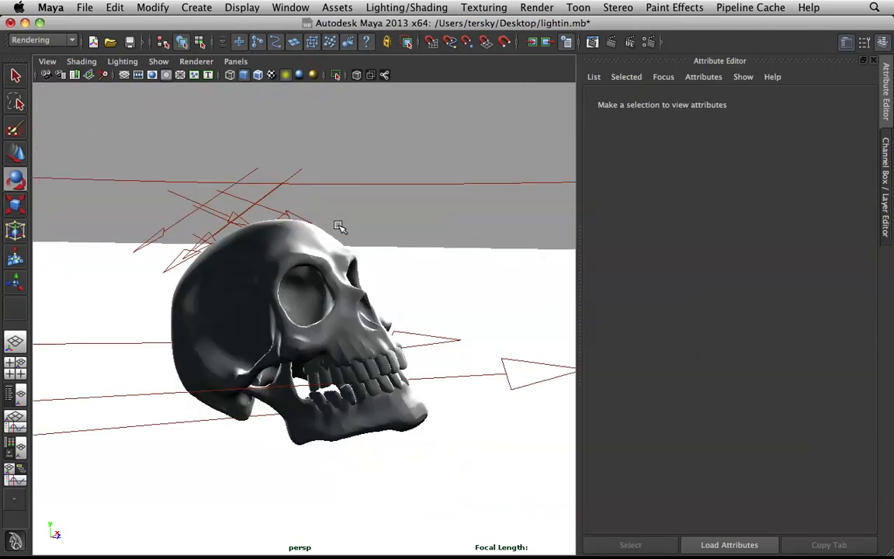
{"action": "left_click", "coordinate": [533, 42]}
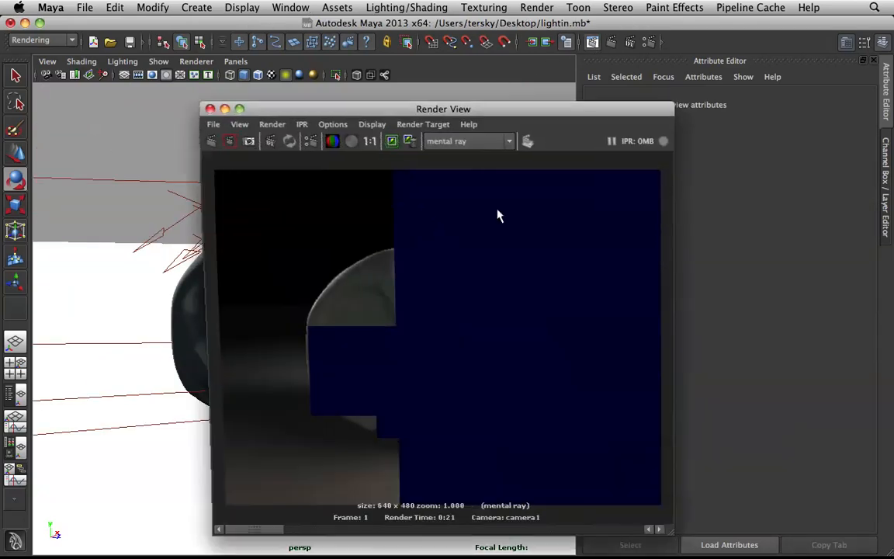
{"action": "left_click", "coordinate": [211, 141]}
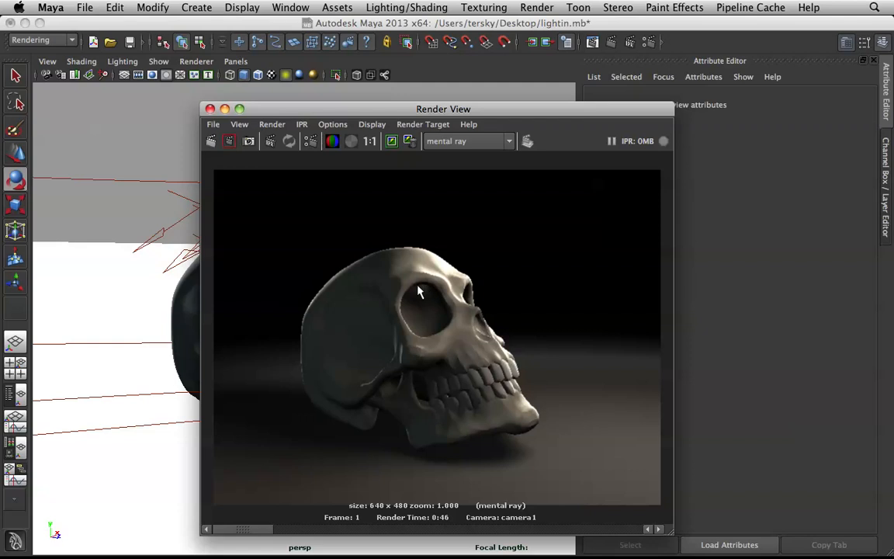
{"action": "left_click", "coordinate": [226, 110]}
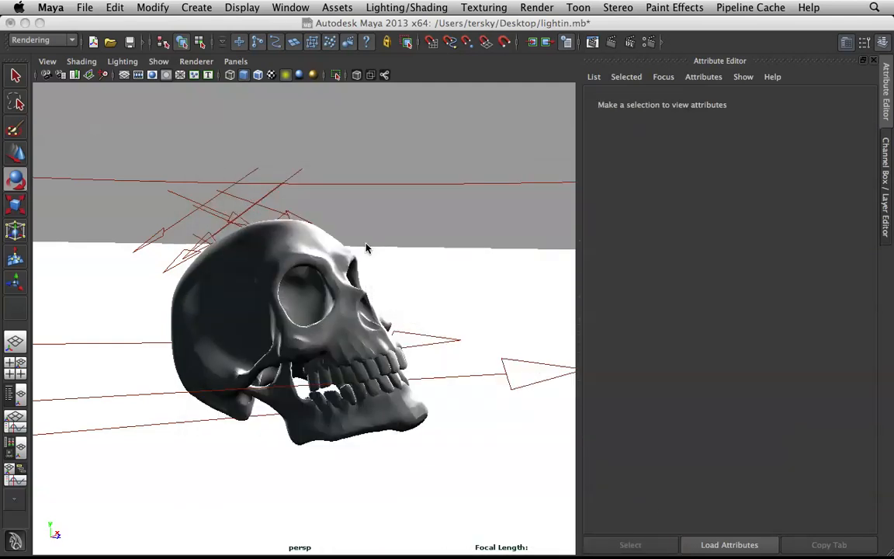
Step: Enable ray trace shadows on the fourth directional light with a light angle of 10 and 32 shadow rays, and deselect it
{"action": "scroll", "coordinate": [327, 217], "scroll_direction": "down", "scroll_amount": 5}
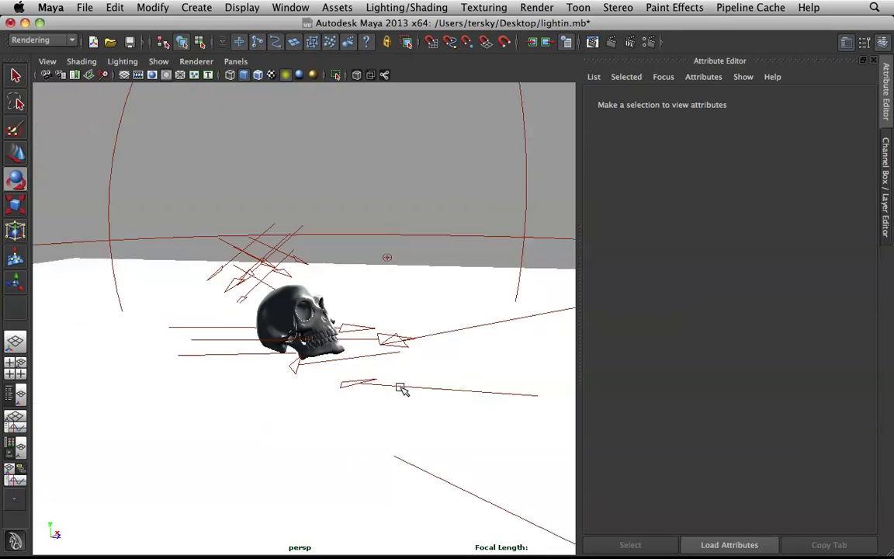
{"action": "left_click", "coordinate": [358, 346]}
{"action": "scroll", "coordinate": [726, 331], "scroll_direction": "down", "scroll_amount": 10}
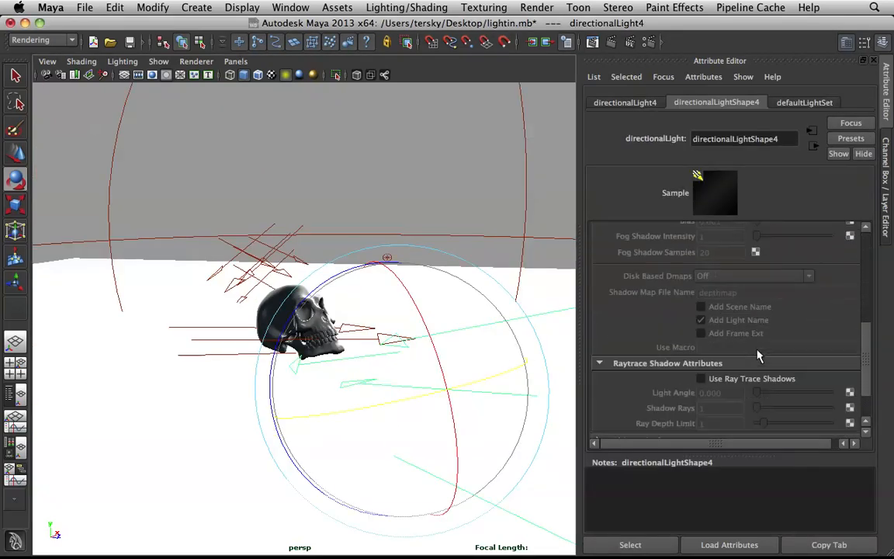
{"action": "left_click", "coordinate": [738, 330]}
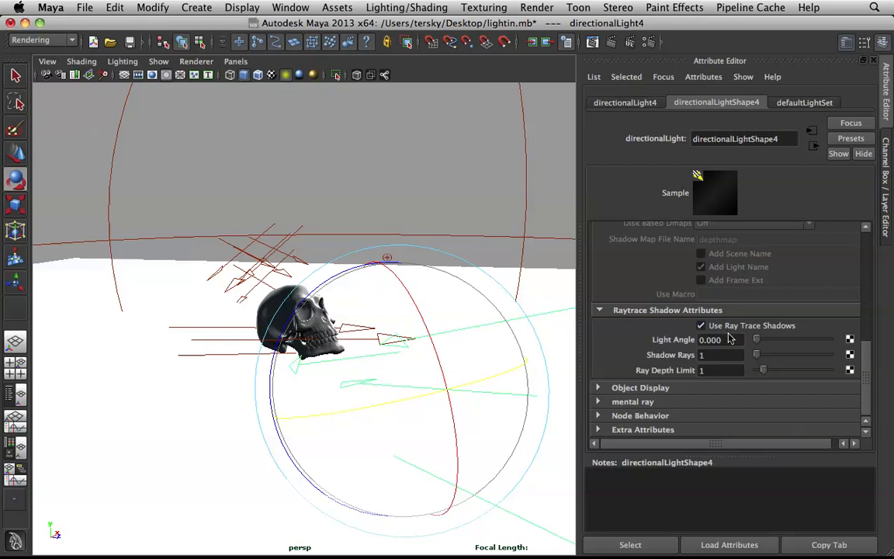
{"action": "type", "text": "10"}
{"action": "key", "text": "Tab"}
{"action": "type", "text": "32"}
{"action": "key", "text": "Return"}
{"action": "left_click", "coordinate": [380, 174]}
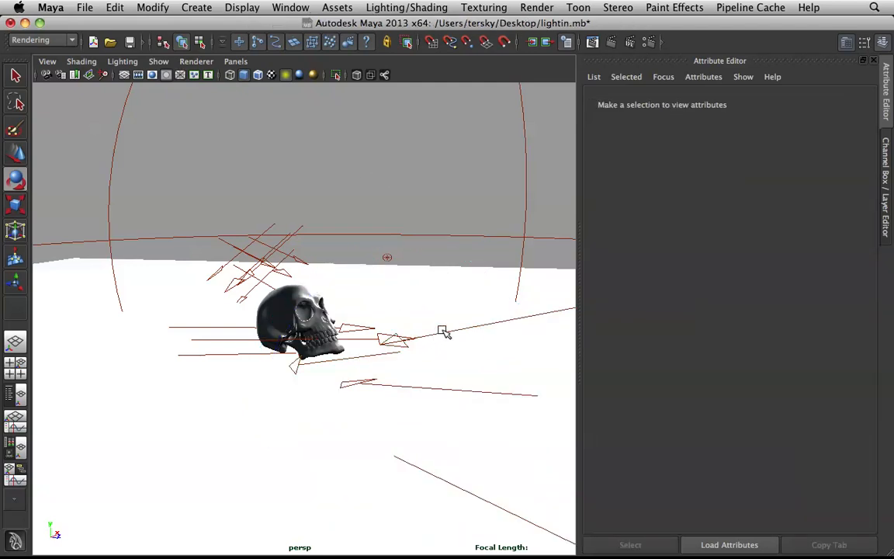
Step: Set the ray trace shadow light angle of the fourth directional light to 32 and deselect the light
{"action": "left_click", "coordinate": [557, 336]}
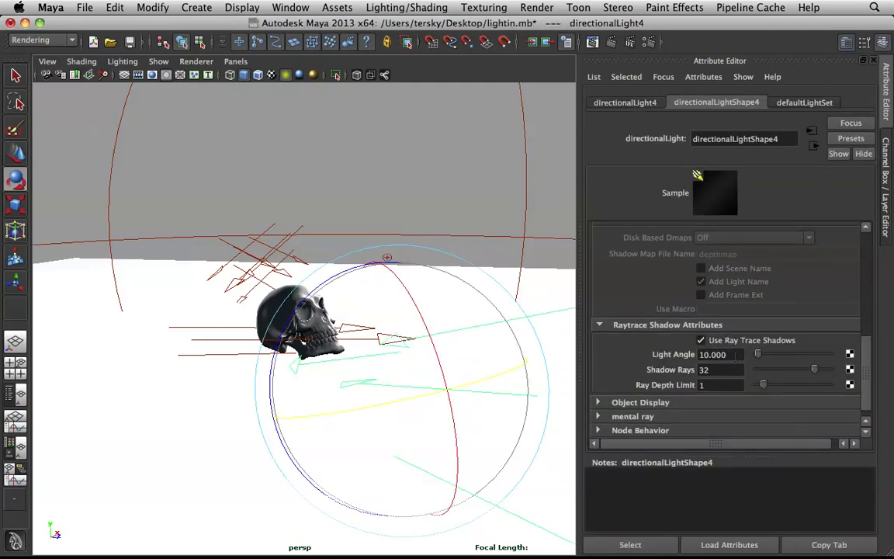
{"action": "left_click", "coordinate": [736, 354]}
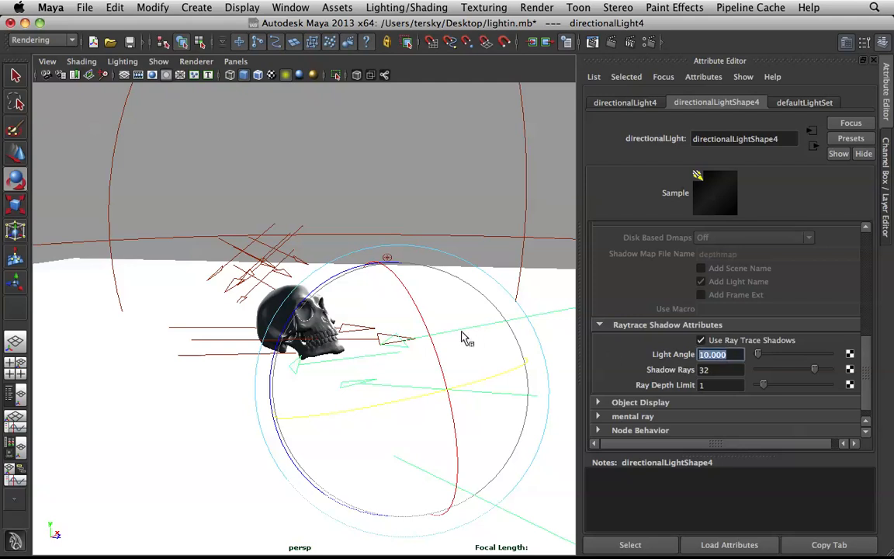
{"action": "type", "text": "32"}
{"action": "key", "text": "Return"}
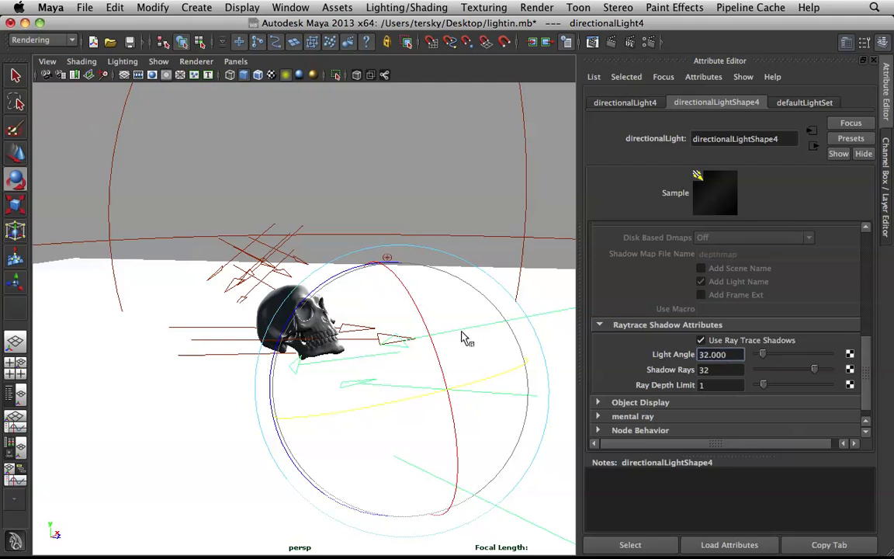
{"action": "left_click", "coordinate": [427, 191]}
Step: Make the first directional light's colour a more saturated light blue and check the previous skull render
{"action": "scroll", "coordinate": [390, 314], "scroll_direction": "up", "scroll_amount": 5}
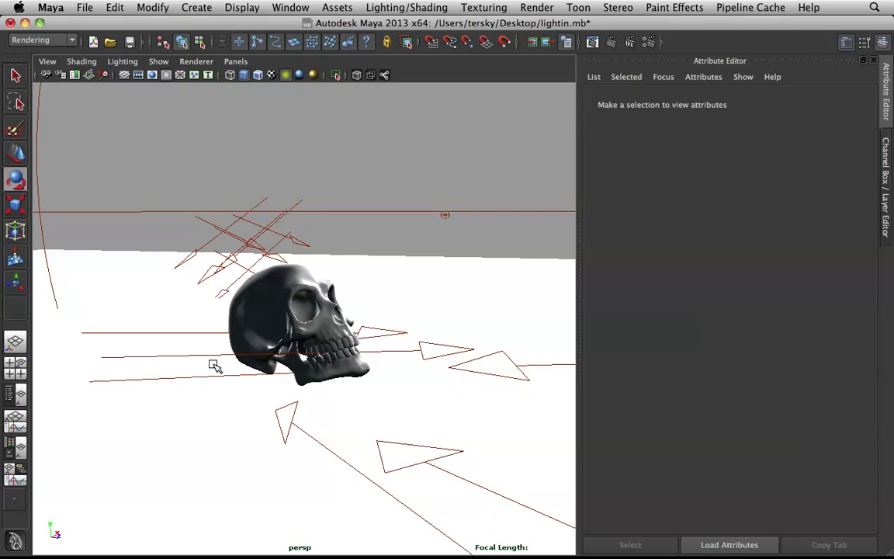
{"action": "scroll", "coordinate": [215, 365], "scroll_direction": "up", "scroll_amount": 2}
{"action": "left_click", "coordinate": [204, 396]}
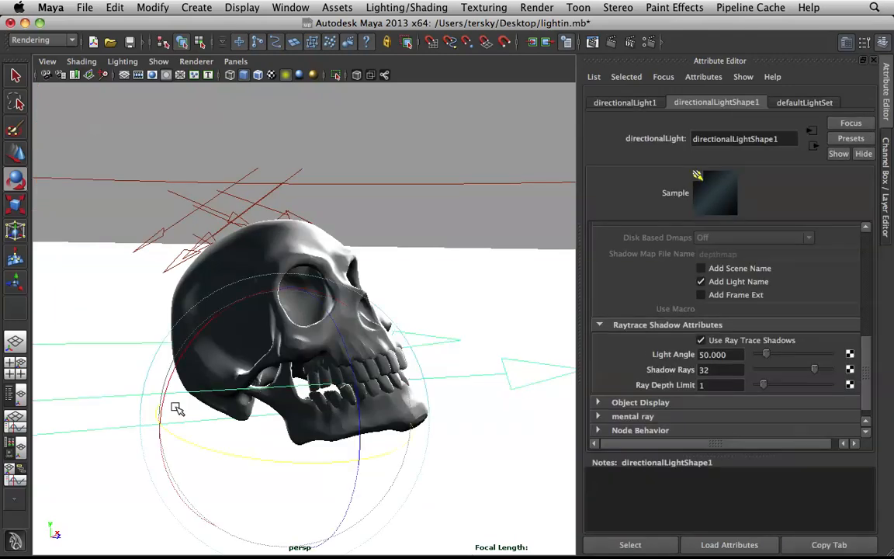
{"action": "scroll", "coordinate": [714, 298], "scroll_direction": "up", "scroll_amount": 6}
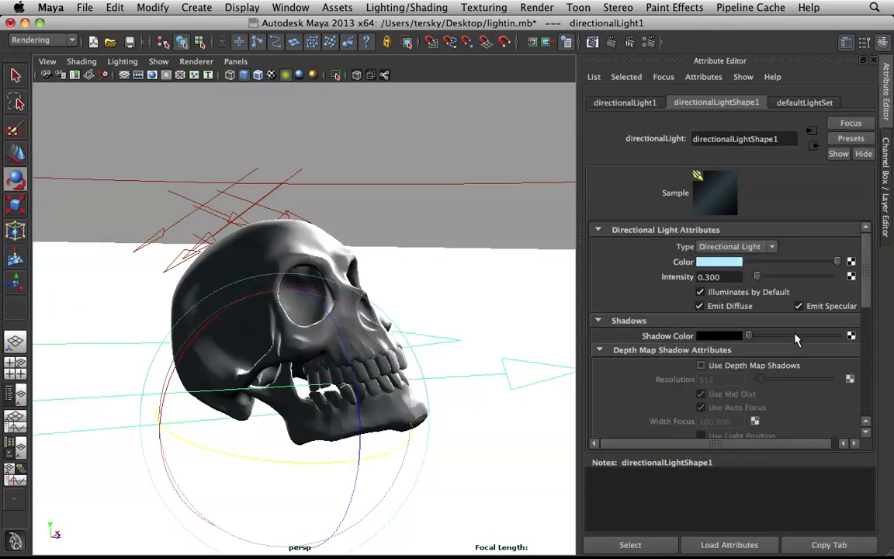
{"action": "left_click", "coordinate": [721, 268]}
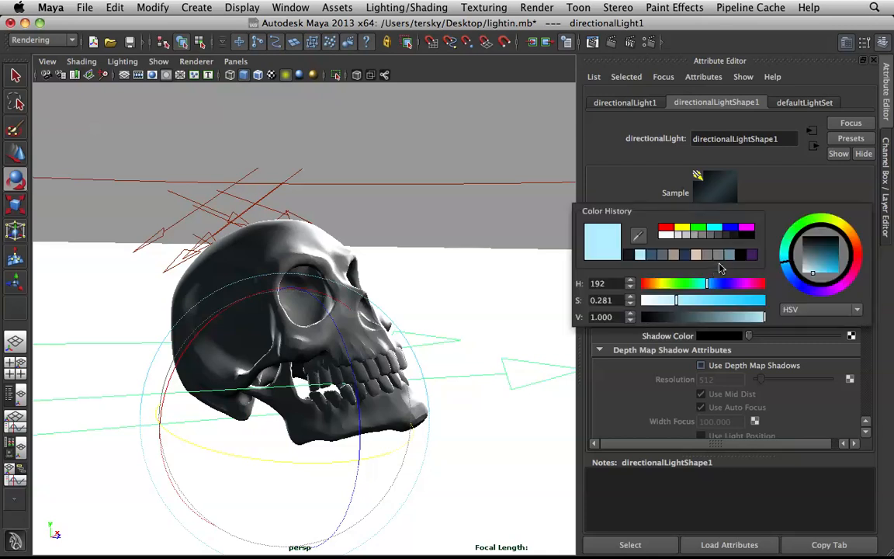
{"action": "left_click_drag", "start_coordinate": [702, 305], "coordinate": [722, 305]}
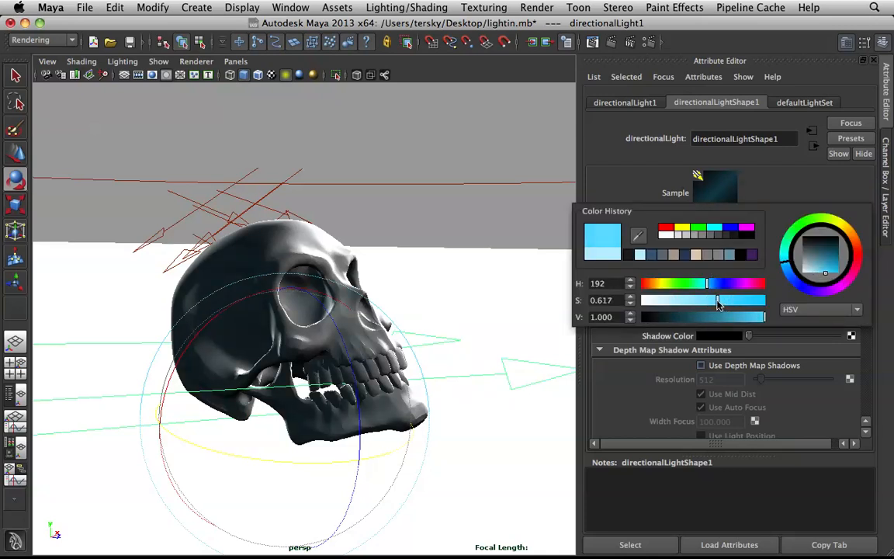
{"action": "left_click", "coordinate": [594, 43]}
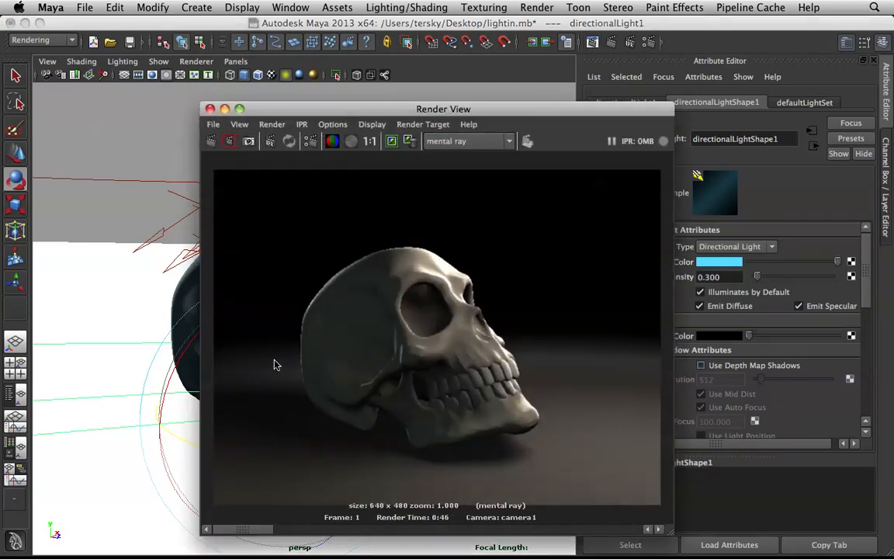
{"action": "left_click", "coordinate": [209, 109]}
Step: Shift the first directional light's colour to a deeper blue, about HSV 205, 0.617, 0.808, and start a new skull render
{"action": "left_click", "coordinate": [726, 264]}
{"action": "left_click_drag", "start_coordinate": [727, 282], "coordinate": [722, 284]}
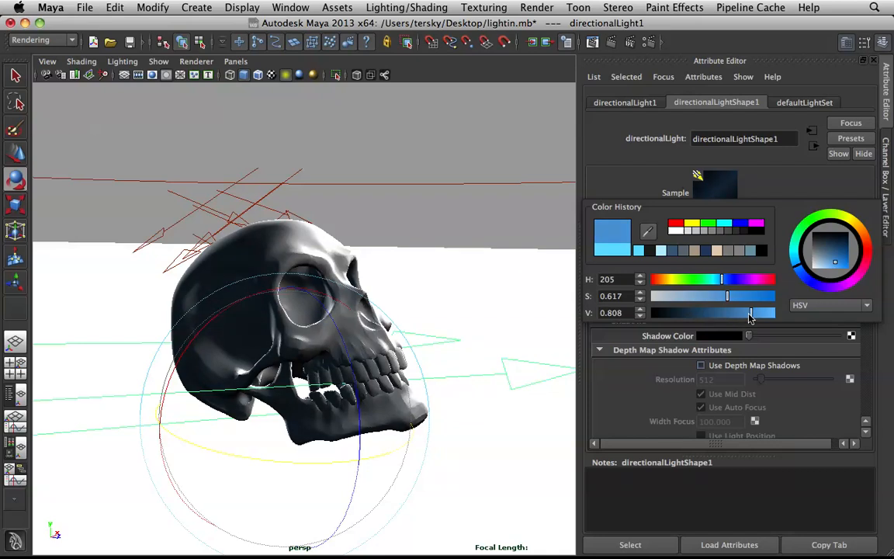
{"action": "left_click", "coordinate": [442, 138]}
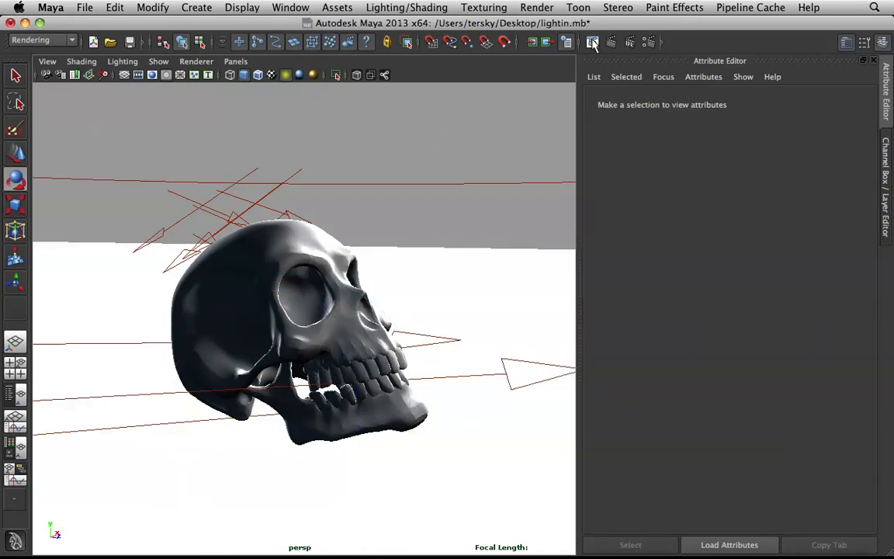
{"action": "left_click", "coordinate": [533, 41]}
{"action": "left_click", "coordinate": [212, 142]}
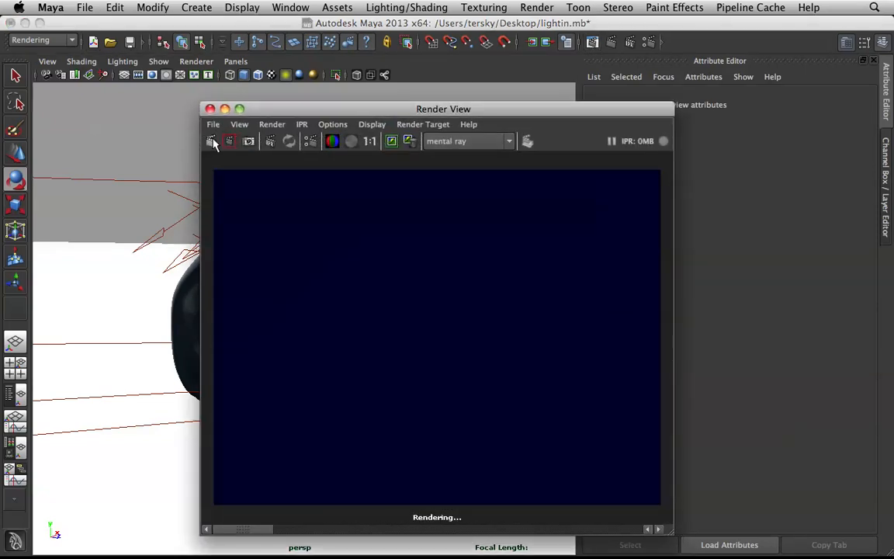
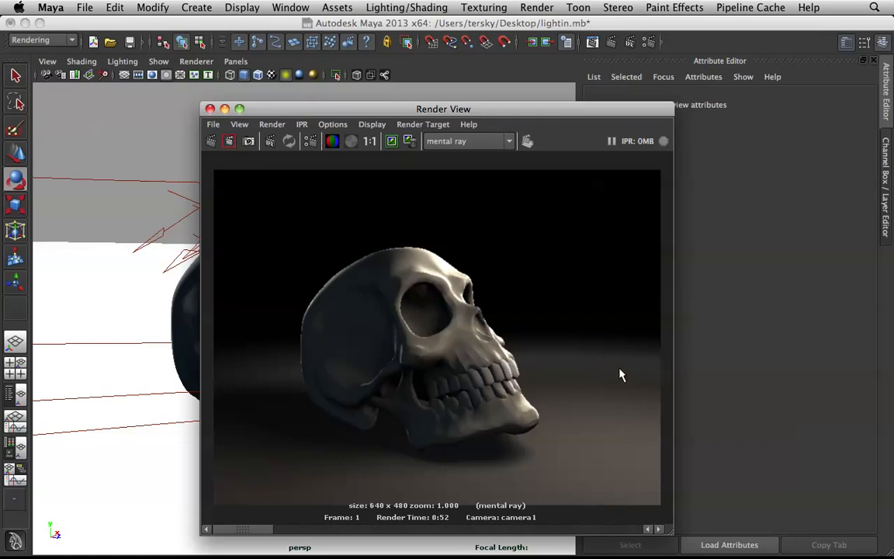
Step: Set the third directional light's ray trace shadow rays to 64 and deselect the light
{"action": "left_click", "coordinate": [224, 109]}
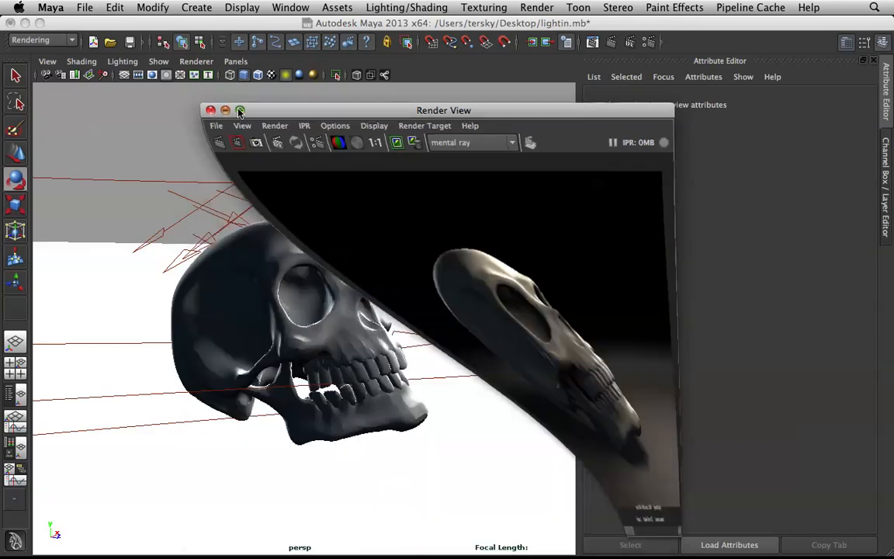
{"action": "left_click", "coordinate": [284, 203]}
{"action": "scroll", "coordinate": [794, 339], "scroll_direction": "down", "scroll_amount": 3}
{"action": "scroll", "coordinate": [793, 340], "scroll_direction": "down", "scroll_amount": 5}
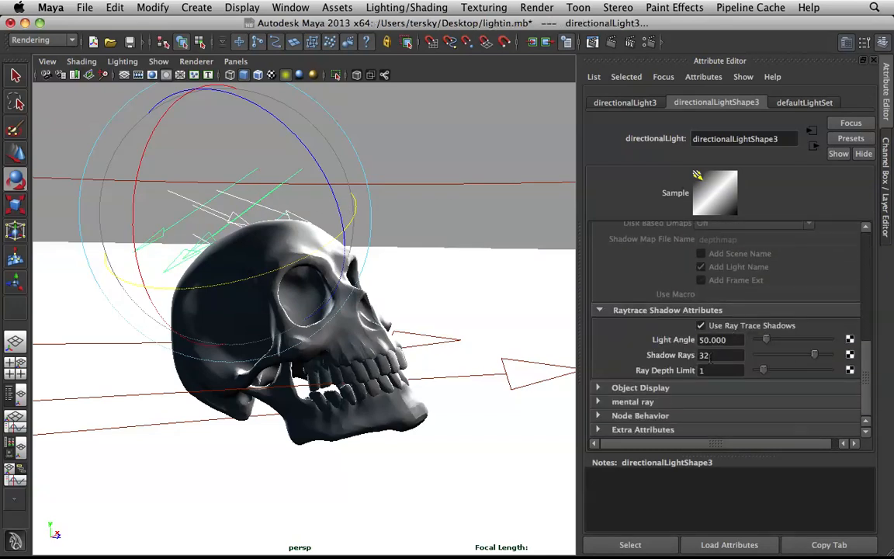
{"action": "left_click_drag", "start_coordinate": [714, 356], "coordinate": [650, 345]}
{"action": "type", "text": "64"}
{"action": "key", "text": "Return"}
{"action": "left_click", "coordinate": [341, 140]}
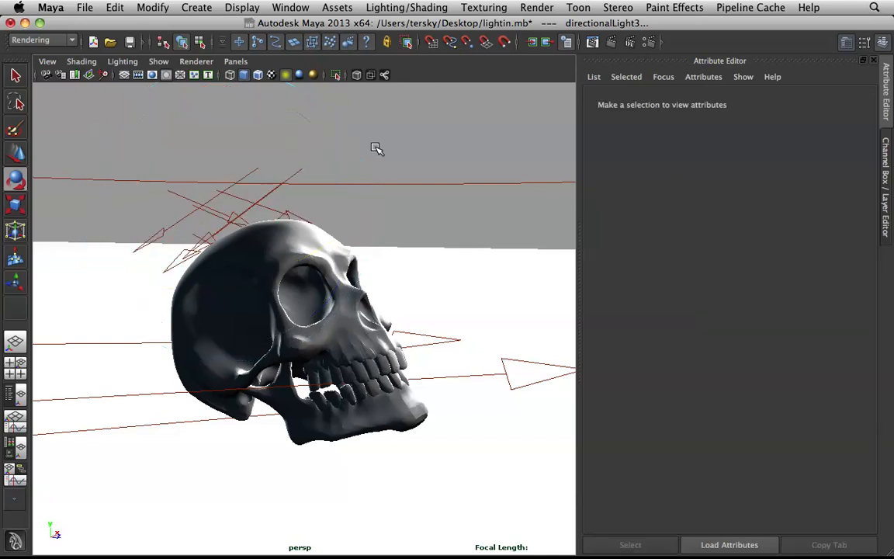
{"action": "left_click", "coordinate": [272, 198]}
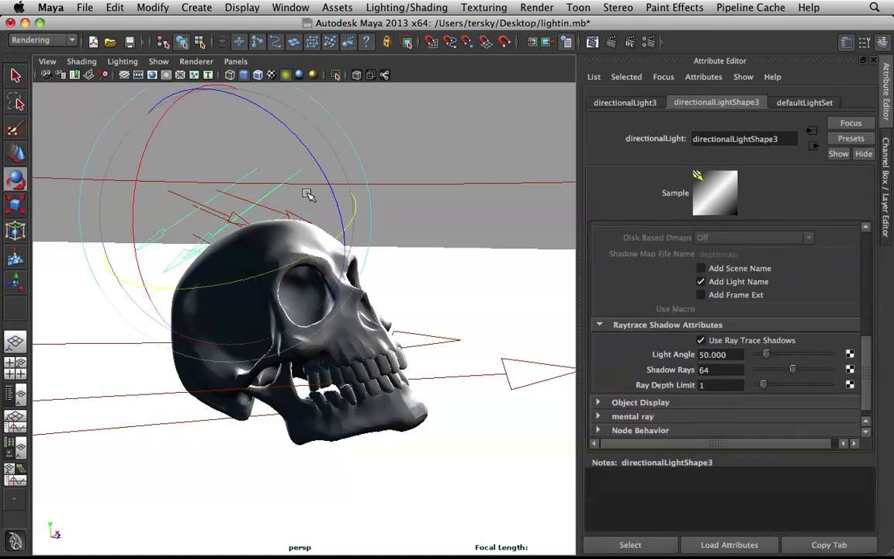
{"action": "left_click", "coordinate": [389, 194]}
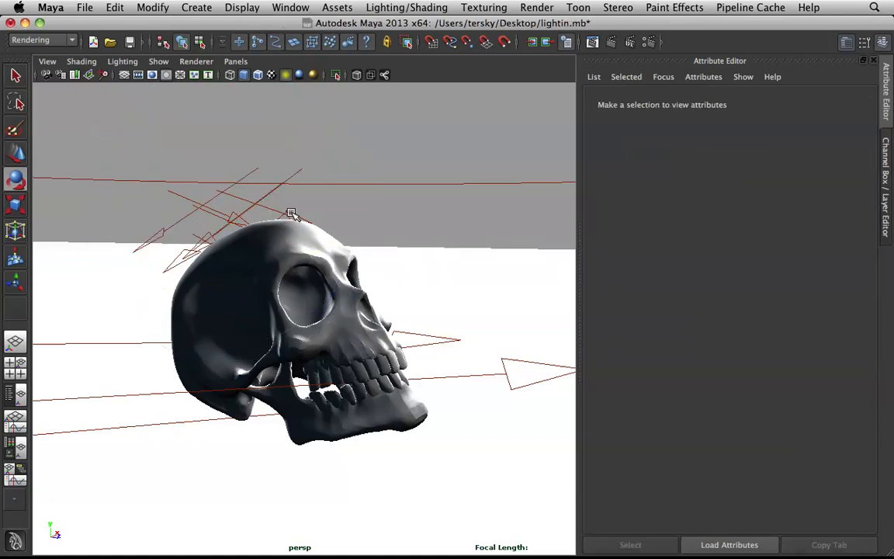
Step: Set the second directional light's ray trace shadow rays to 64
{"action": "left_click", "coordinate": [321, 208]}
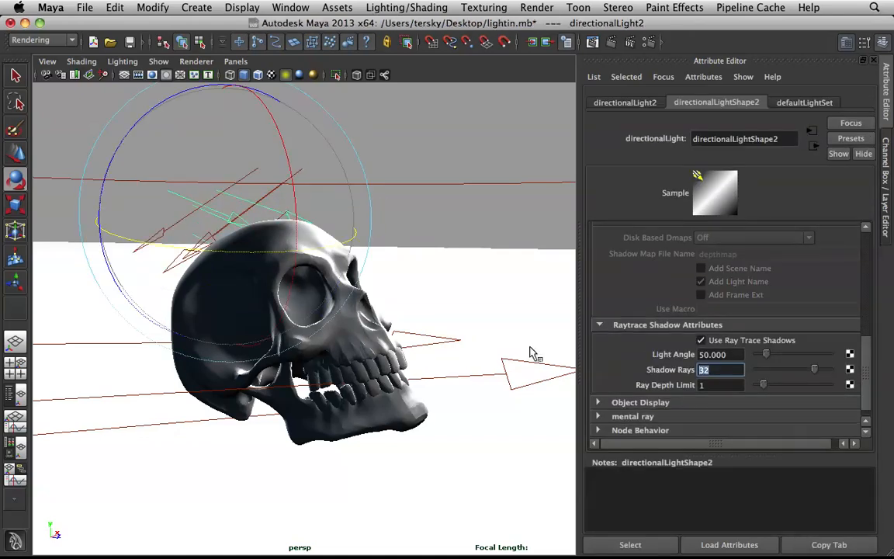
{"action": "type", "text": "64"}
{"action": "key", "text": "Return"}
Step: Show the scene's object list, select the volume light and remove the white marker from its Color Range ramp
{"action": "left_click", "coordinate": [16, 360]}
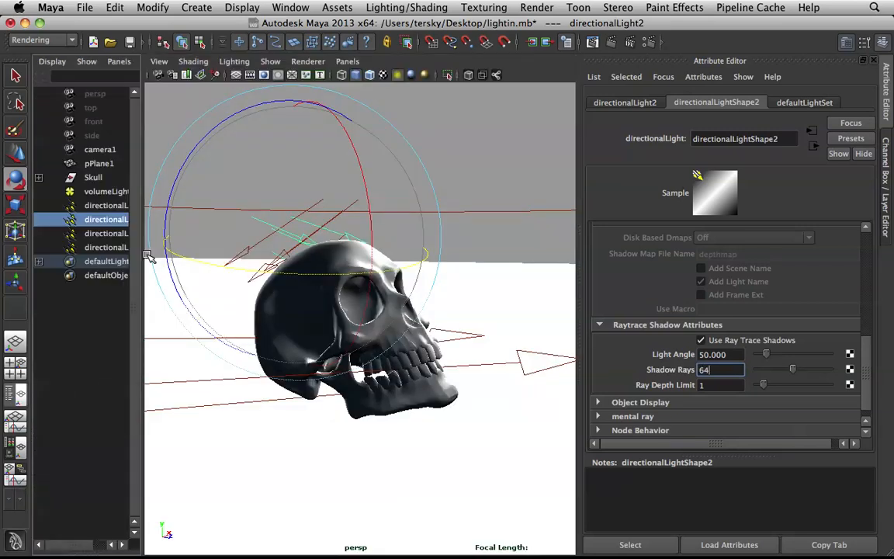
{"action": "left_click", "coordinate": [99, 191]}
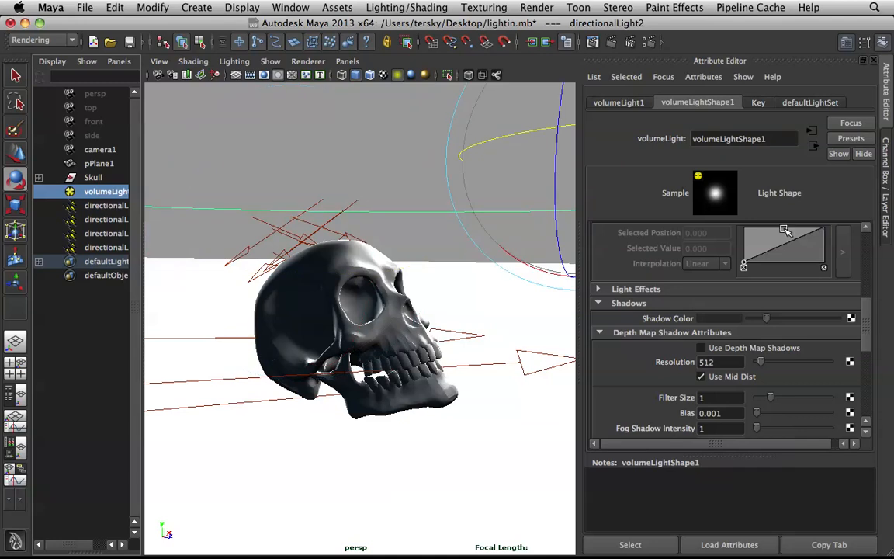
{"action": "scroll", "coordinate": [811, 309], "scroll_direction": "up", "scroll_amount": 2}
{"action": "scroll", "coordinate": [811, 309], "scroll_direction": "up", "scroll_amount": 4}
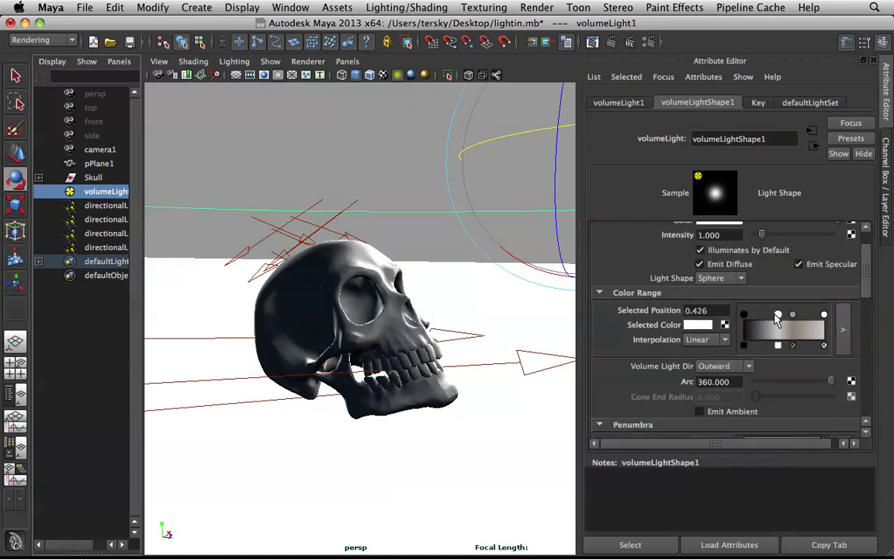
{"action": "left_click", "coordinate": [779, 344]}
Step: Move the tan marker of the volume light's Color Range to position 0.504 and darken its colour
{"action": "left_click_drag", "start_coordinate": [792, 314], "coordinate": [784, 315]}
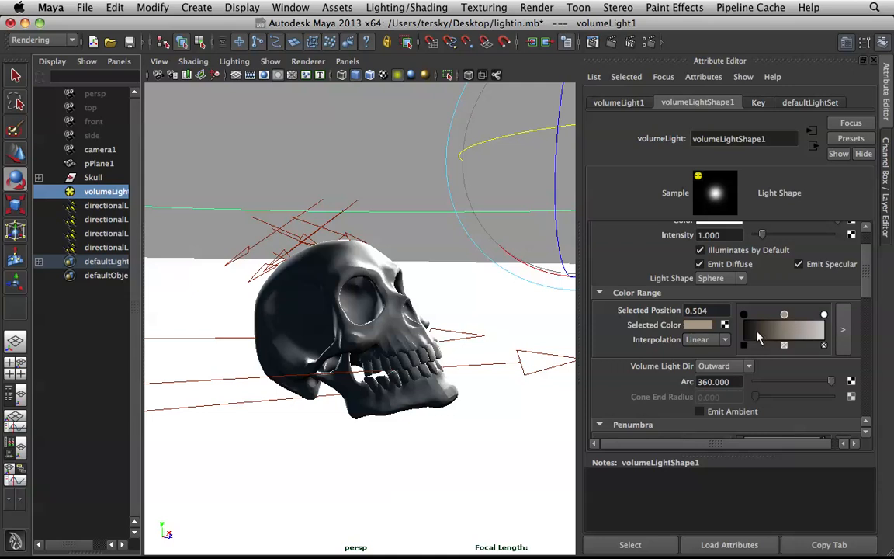
{"action": "left_click", "coordinate": [714, 326]}
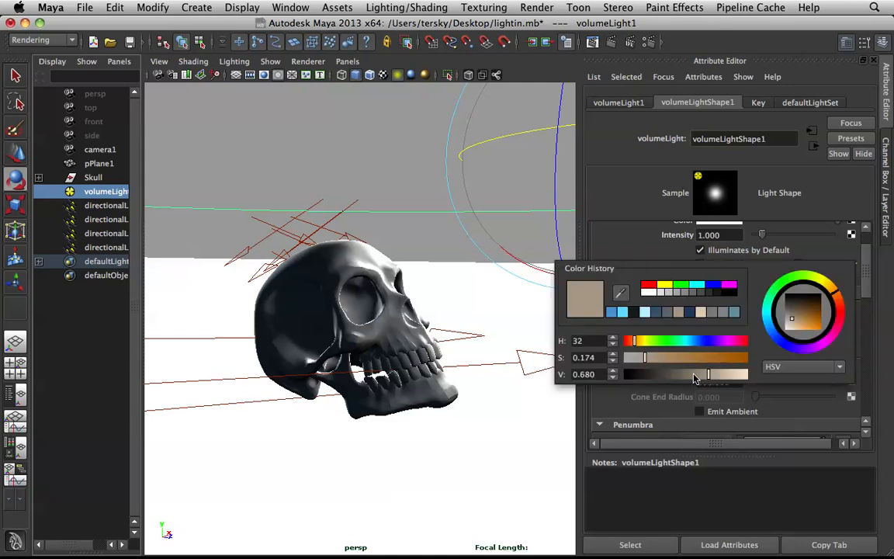
{"action": "left_click_drag", "start_coordinate": [704, 375], "coordinate": [695, 378]}
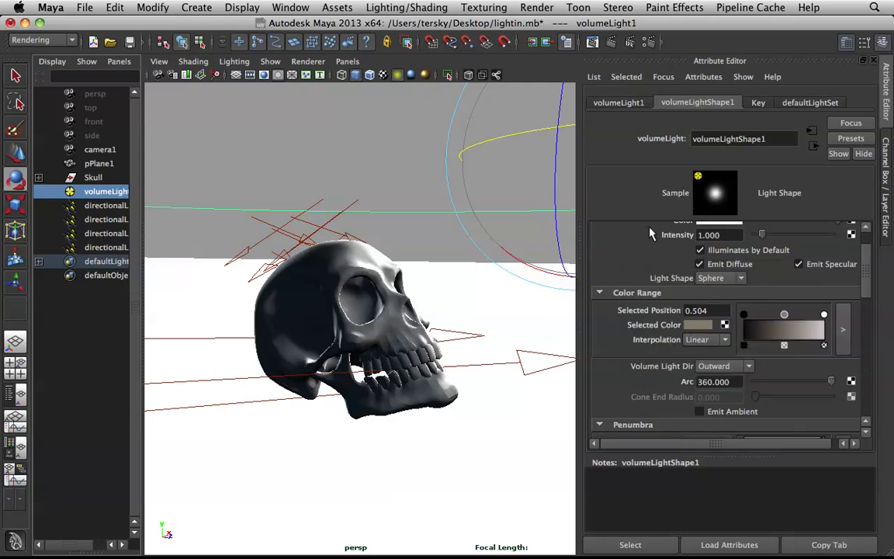
Step: Add a Color Range marker between the black and tan ones and colour it dark blue, HSV 220, 0.443, 0.291
{"action": "left_click", "coordinate": [765, 333]}
{"action": "left_click", "coordinate": [724, 324]}
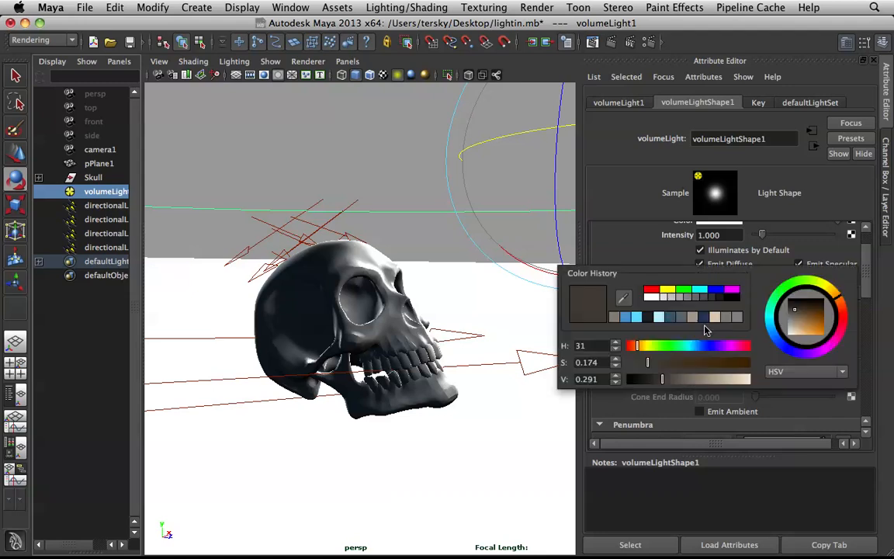
{"action": "left_click", "coordinate": [700, 345]}
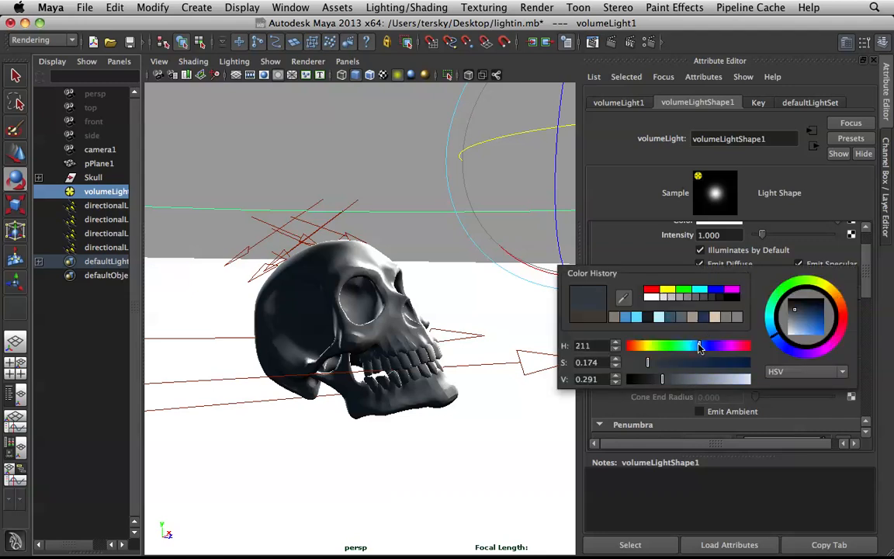
{"action": "left_click_drag", "start_coordinate": [699, 346], "coordinate": [681, 362]}
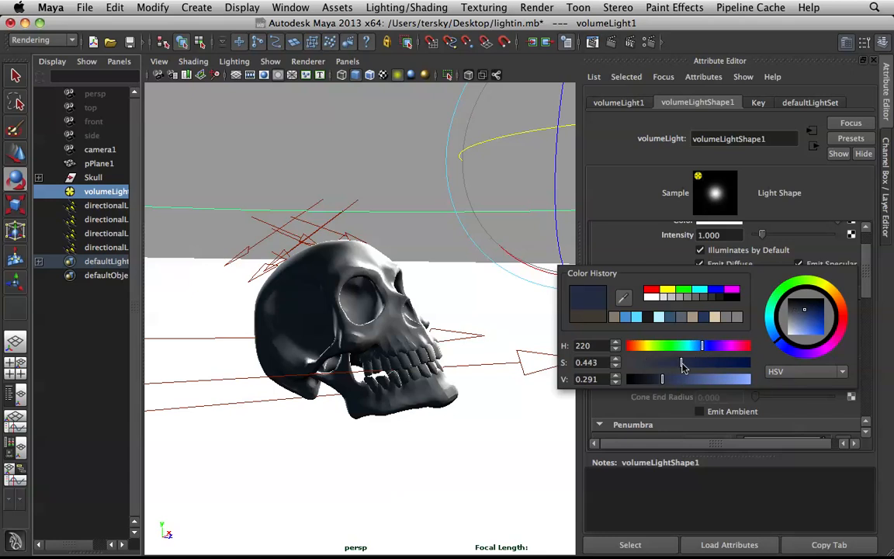
{"action": "left_click", "coordinate": [437, 237]}
Step: Darken the blue colour of the first directional light and deselect the light
{"action": "left_click", "coordinate": [479, 366]}
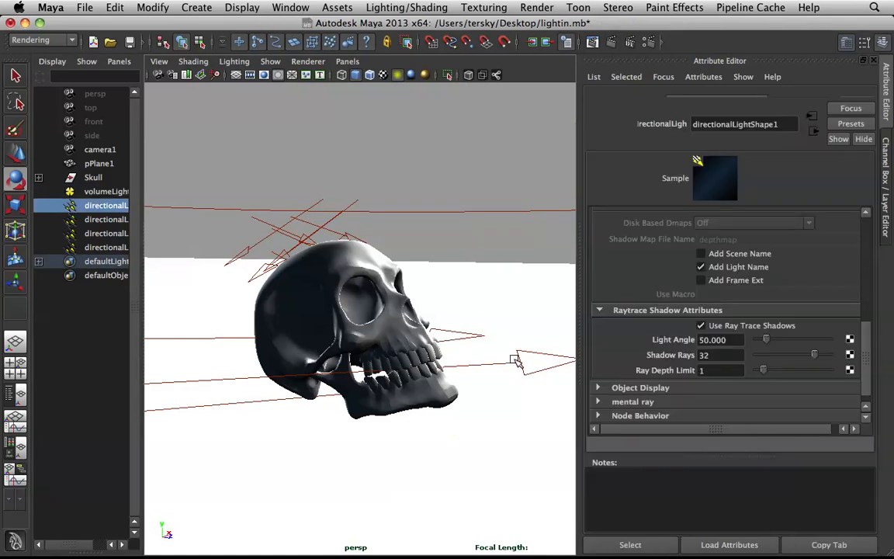
{"action": "scroll", "coordinate": [733, 295], "scroll_direction": "up", "scroll_amount": 5}
{"action": "scroll", "coordinate": [733, 296], "scroll_direction": "up", "scroll_amount": 3}
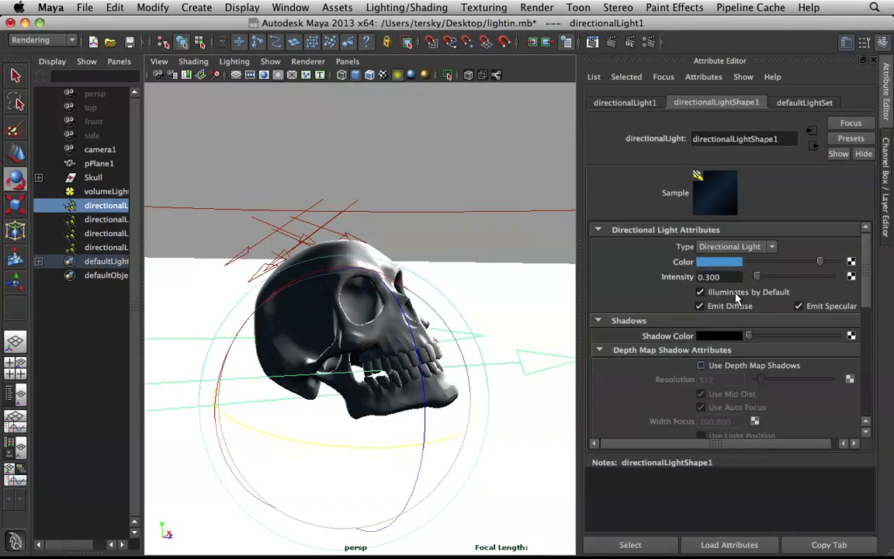
{"action": "left_click", "coordinate": [793, 263]}
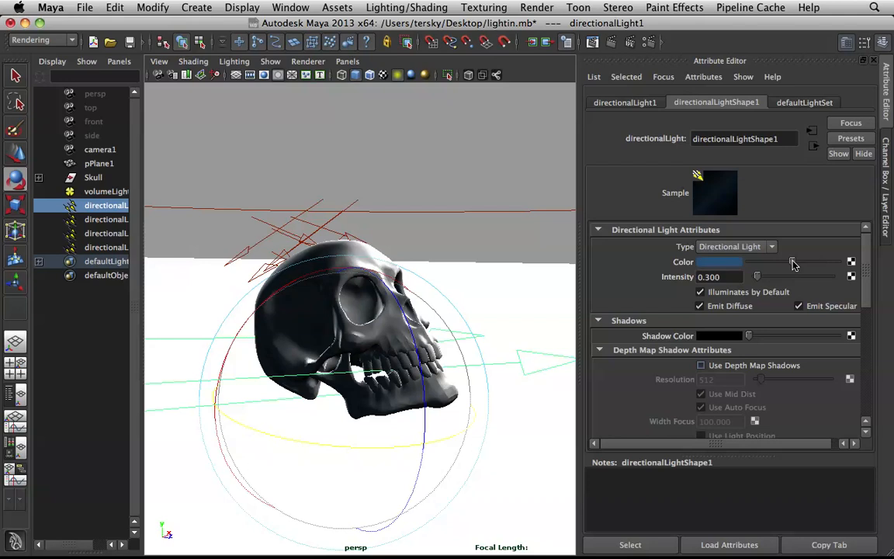
{"action": "left_click_drag", "start_coordinate": [790, 261], "coordinate": [801, 265]}
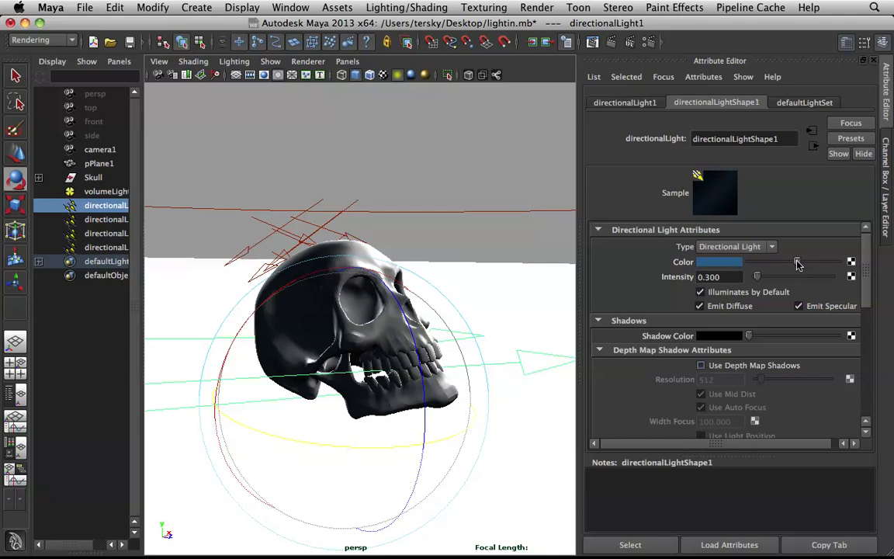
{"action": "left_click", "coordinate": [373, 171]}
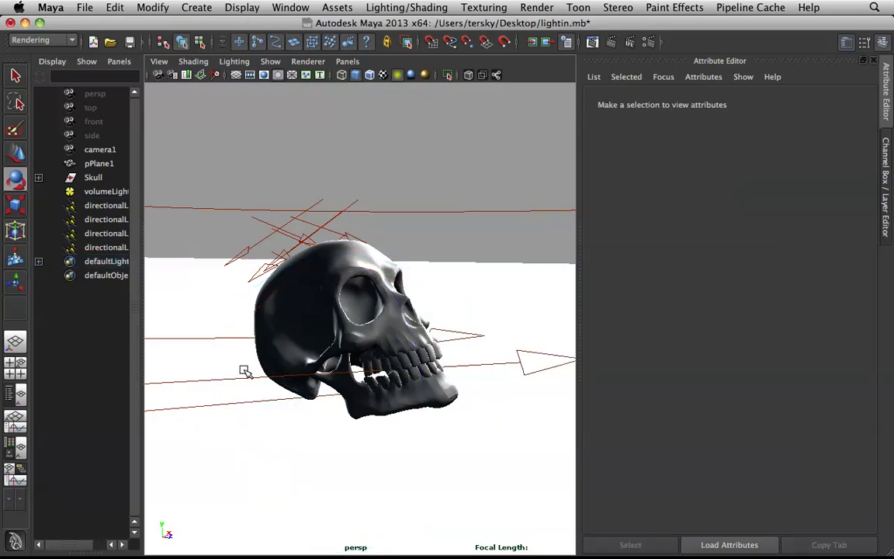
Step: Set the first directional light's shadow rays to 64 and check the other directional lights' ray trace shadow settings
{"action": "left_click", "coordinate": [90, 205]}
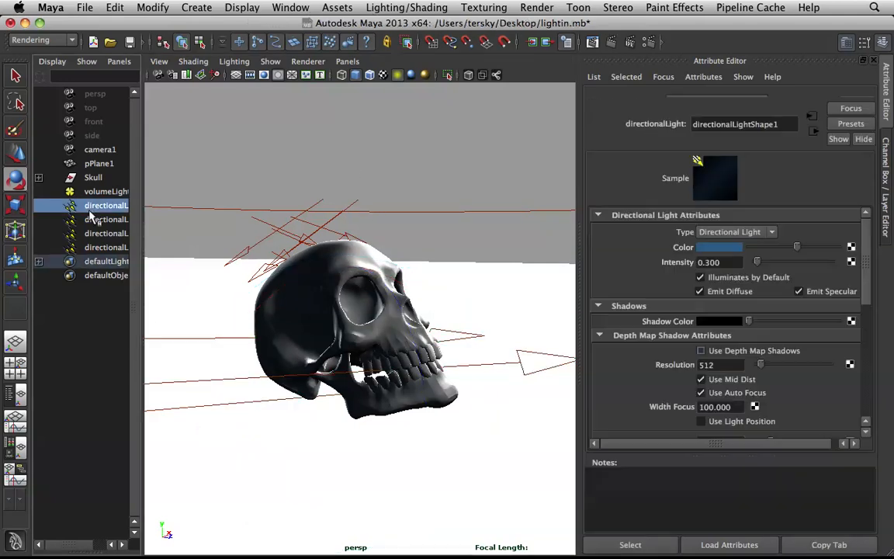
{"action": "scroll", "coordinate": [764, 330], "scroll_direction": "down", "scroll_amount": 5}
{"action": "scroll", "coordinate": [764, 330], "scroll_direction": "down", "scroll_amount": 2}
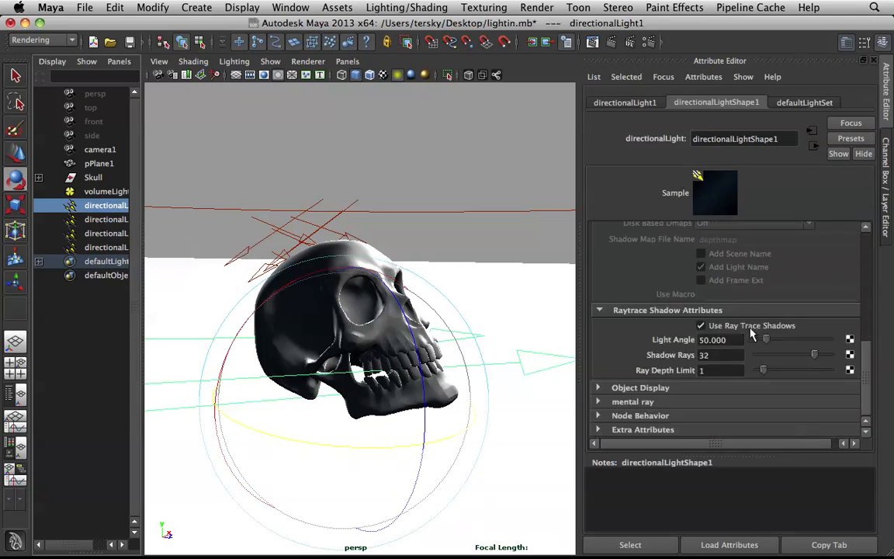
{"action": "type", "text": "64"}
{"action": "key", "text": "Return"}
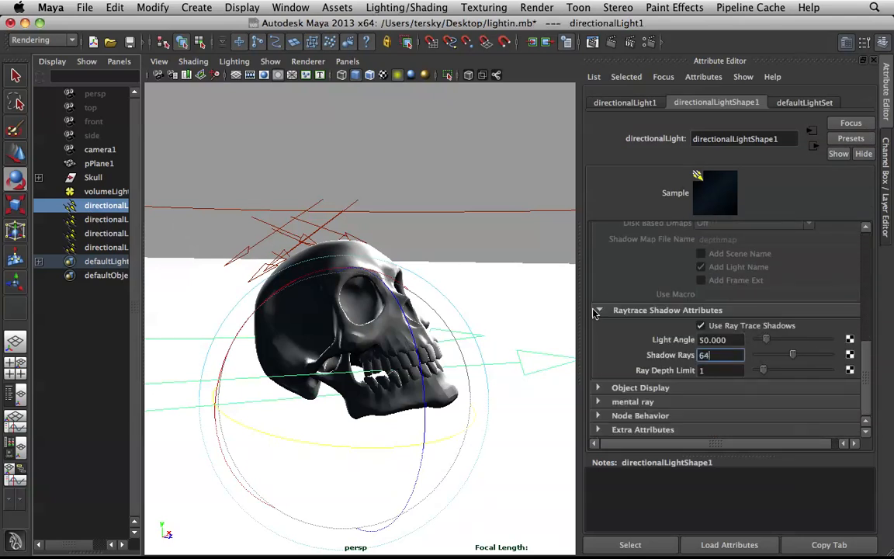
{"action": "left_click", "coordinate": [85, 220]}
{"action": "left_click", "coordinate": [86, 234]}
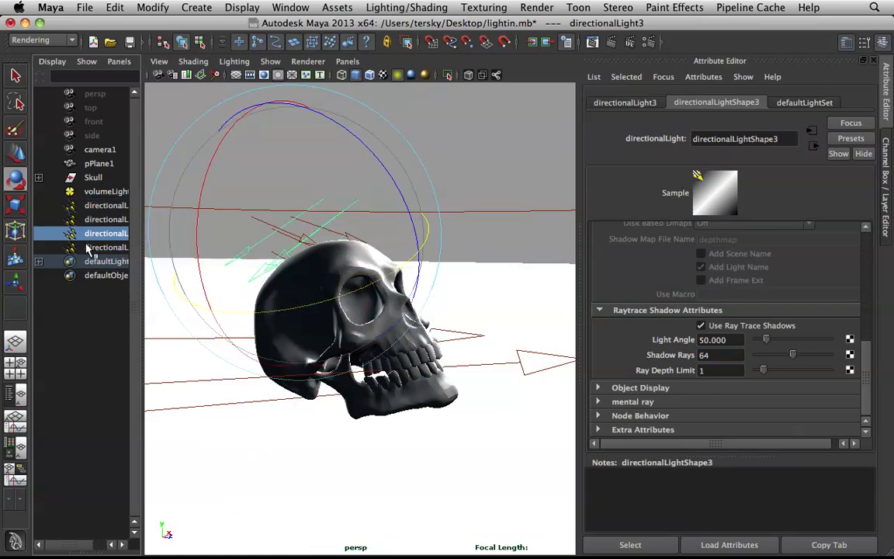
{"action": "left_click", "coordinate": [87, 247]}
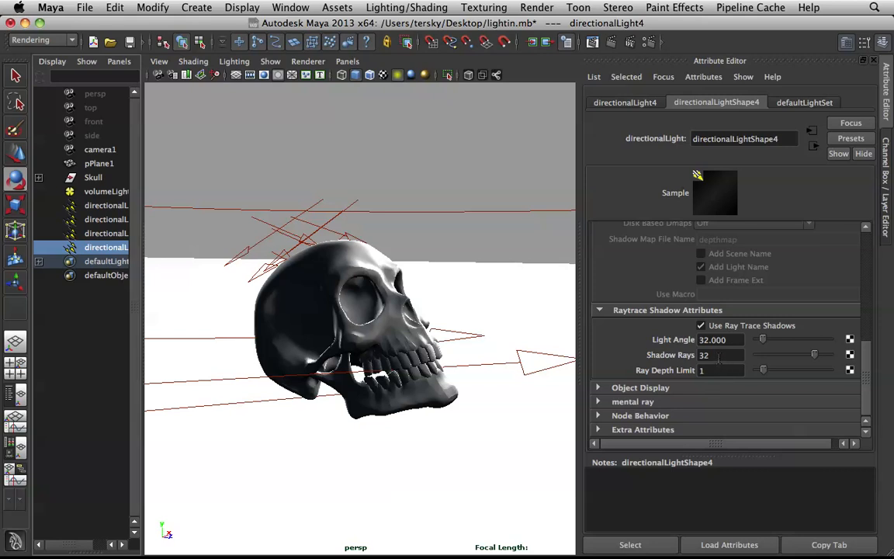
Step: Set the volume light's ray trace shadow rays to 64 and deselect the light
{"action": "left_click", "coordinate": [115, 191]}
{"action": "scroll", "coordinate": [744, 355], "scroll_direction": "down", "scroll_amount": 15}
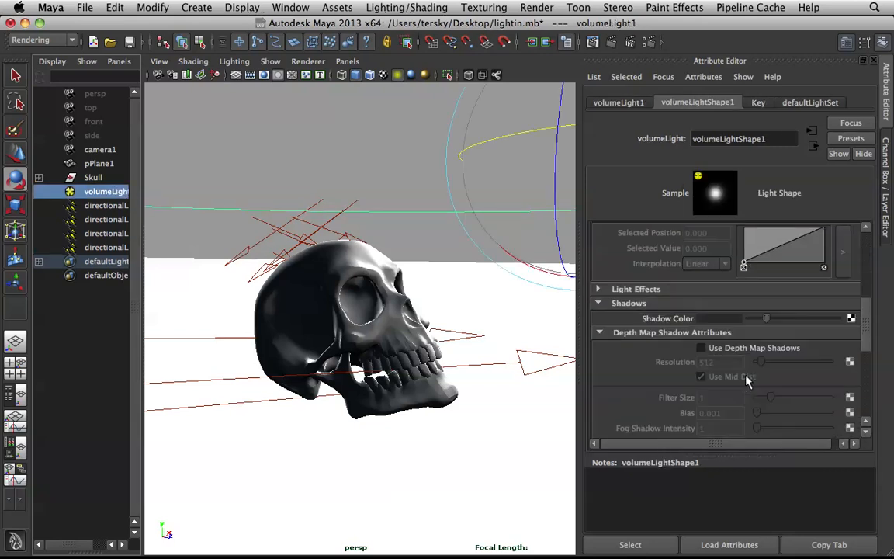
{"action": "double_click", "coordinate": [710, 369]}
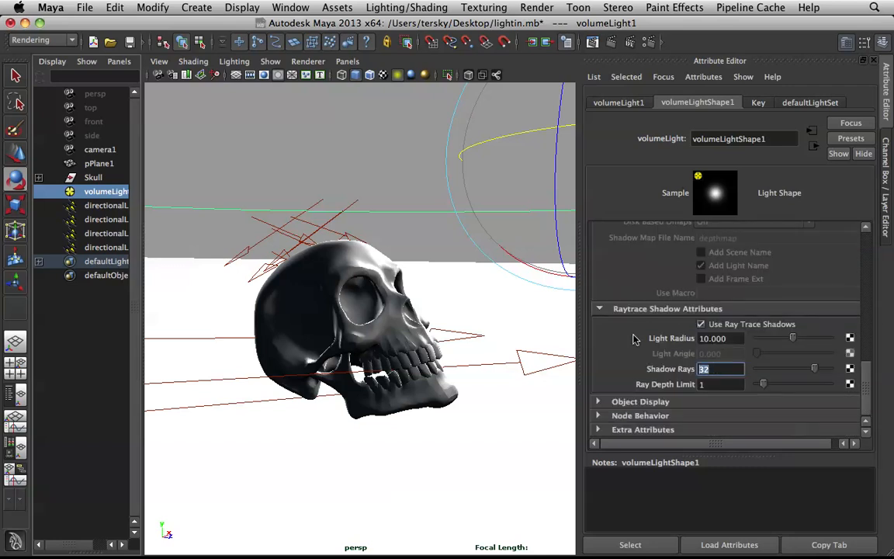
{"action": "type", "text": "64"}
{"action": "left_click", "coordinate": [443, 190]}
Step: Set the mental ray Max Sample Level to 2 in the render quality settings
{"action": "left_click", "coordinate": [648, 44]}
{"action": "left_click_drag", "start_coordinate": [749, 113], "coordinate": [492, 44]}
{"action": "left_click", "coordinate": [497, 220]}
{"action": "type", "text": "2"}
{"action": "key", "text": "Return"}
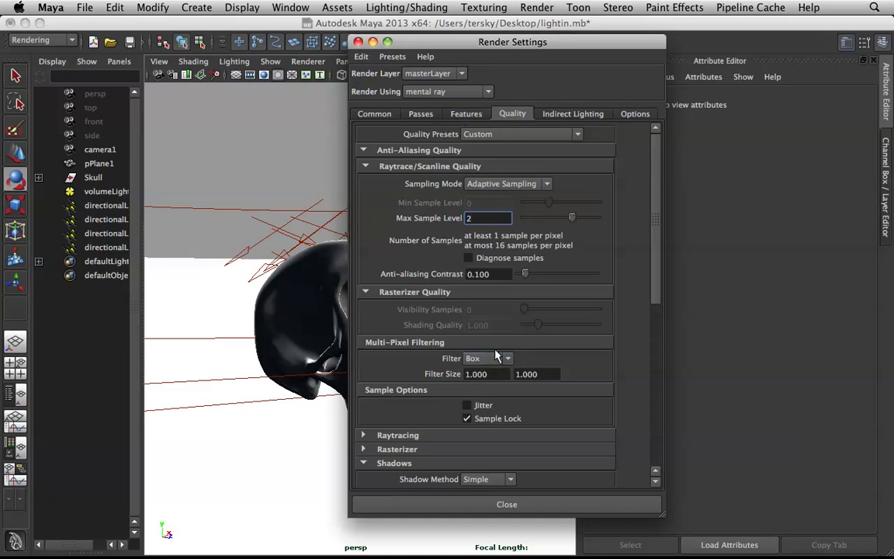
Step: Review the multi-pixel filter choices, render passes and common render settings, and dismiss the render settings
{"action": "left_click", "coordinate": [489, 361]}
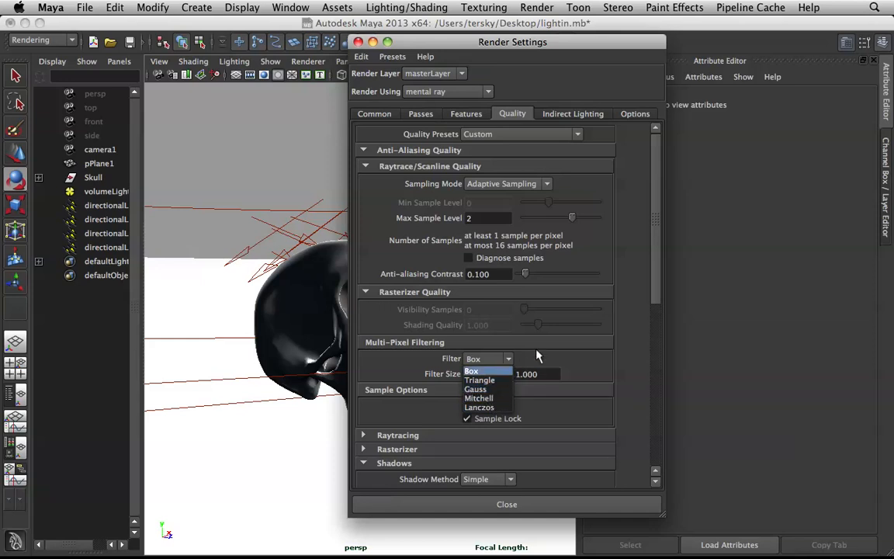
{"action": "left_click", "coordinate": [636, 311]}
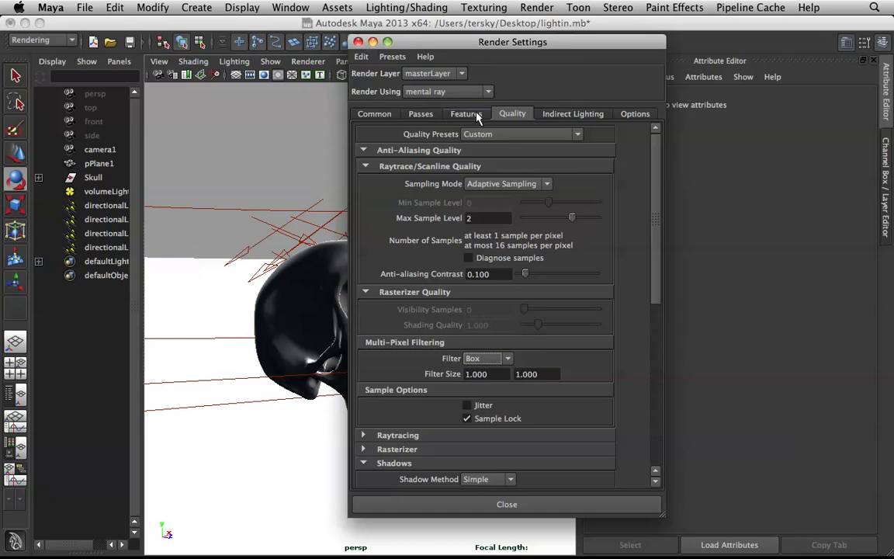
{"action": "left_click", "coordinate": [444, 113]}
{"action": "left_click", "coordinate": [429, 114]}
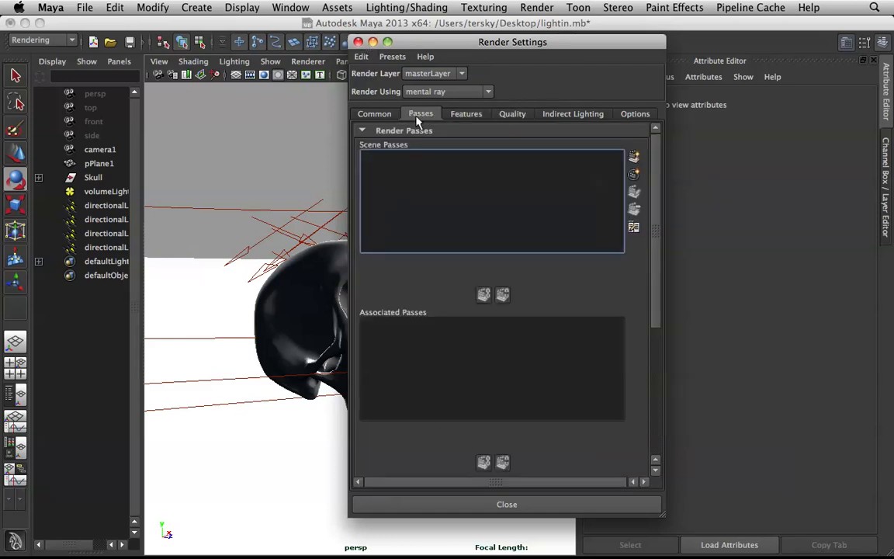
{"action": "left_click", "coordinate": [374, 113]}
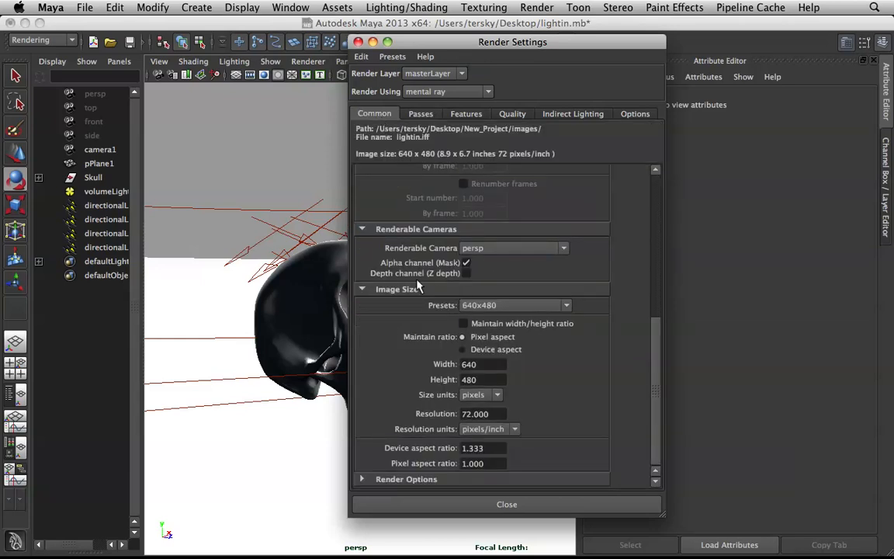
{"action": "left_click", "coordinate": [358, 42]}
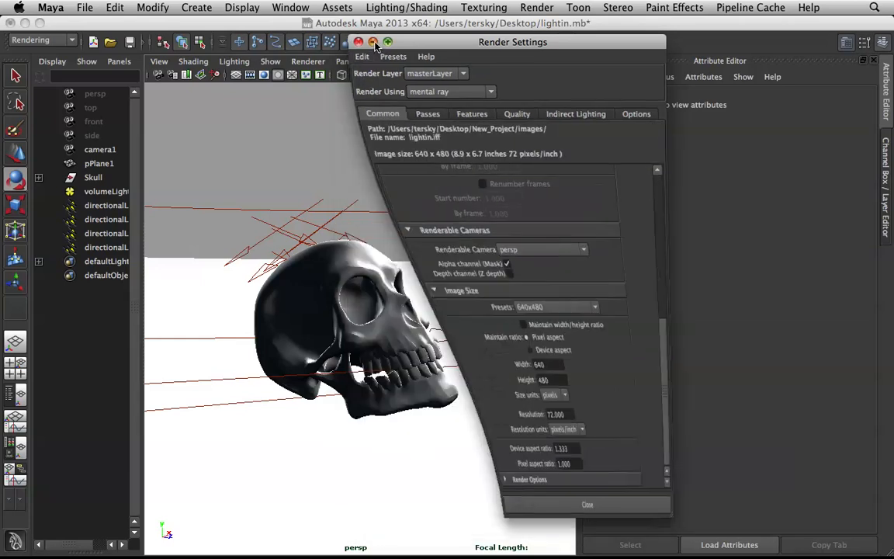
Step: Render the skull again with the updated lights and quality settings, and enlarge the render window to inspect it
{"action": "left_click", "coordinate": [533, 42]}
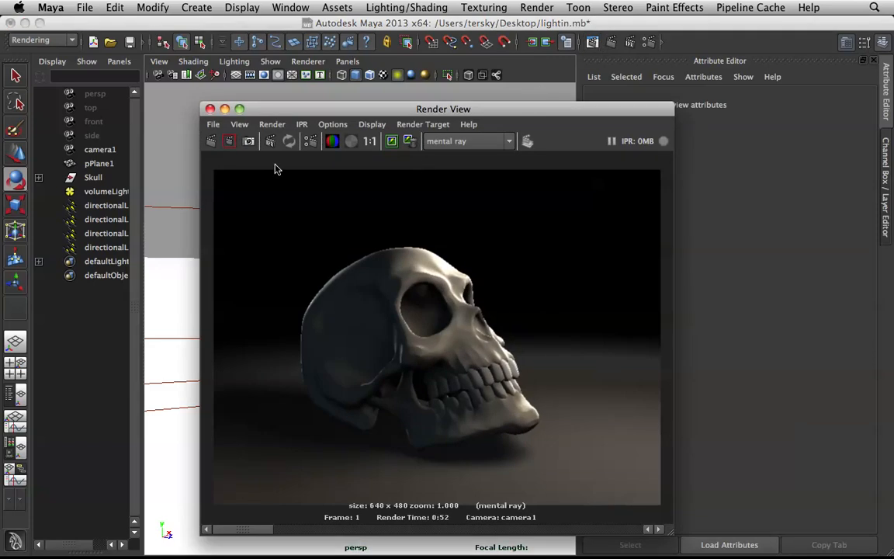
{"action": "left_click", "coordinate": [229, 141]}
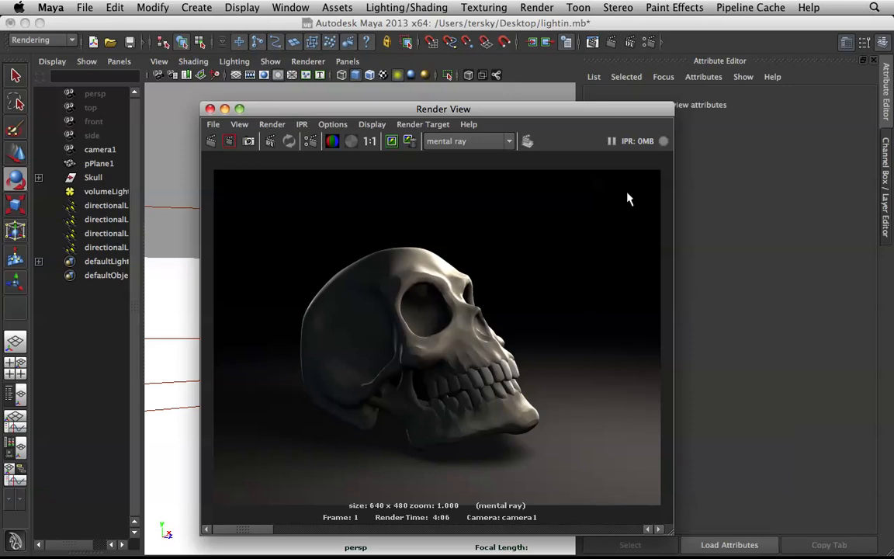
{"action": "left_click", "coordinate": [240, 109]}
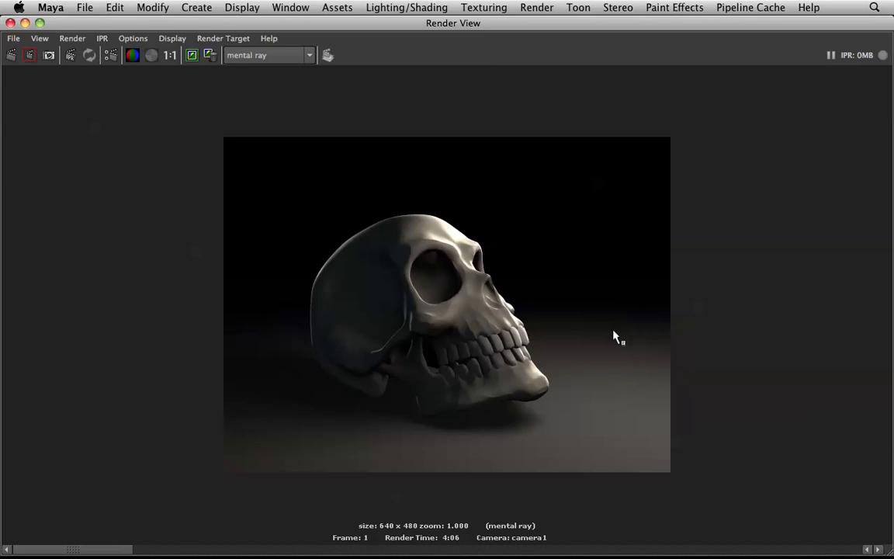
{"action": "mouse_move", "coordinate": [595, 553]}
{"action": "left_click", "coordinate": [580, 538]}
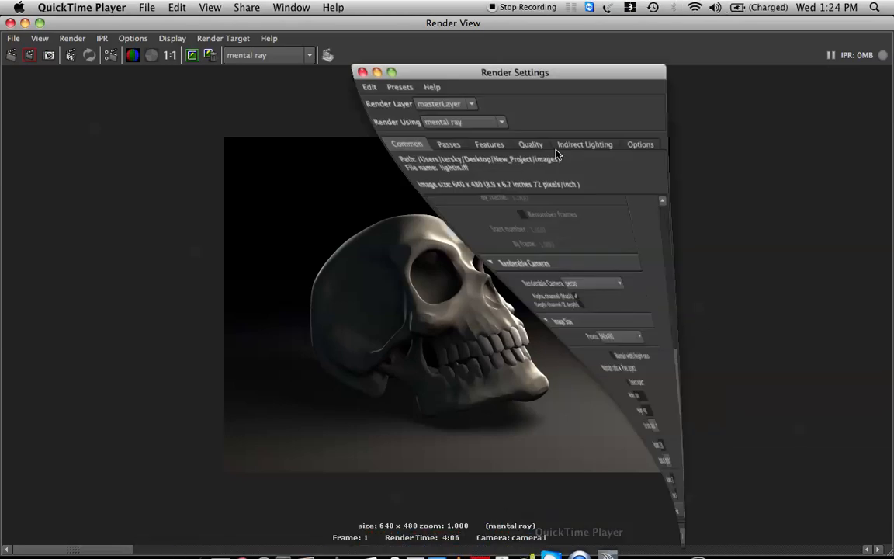